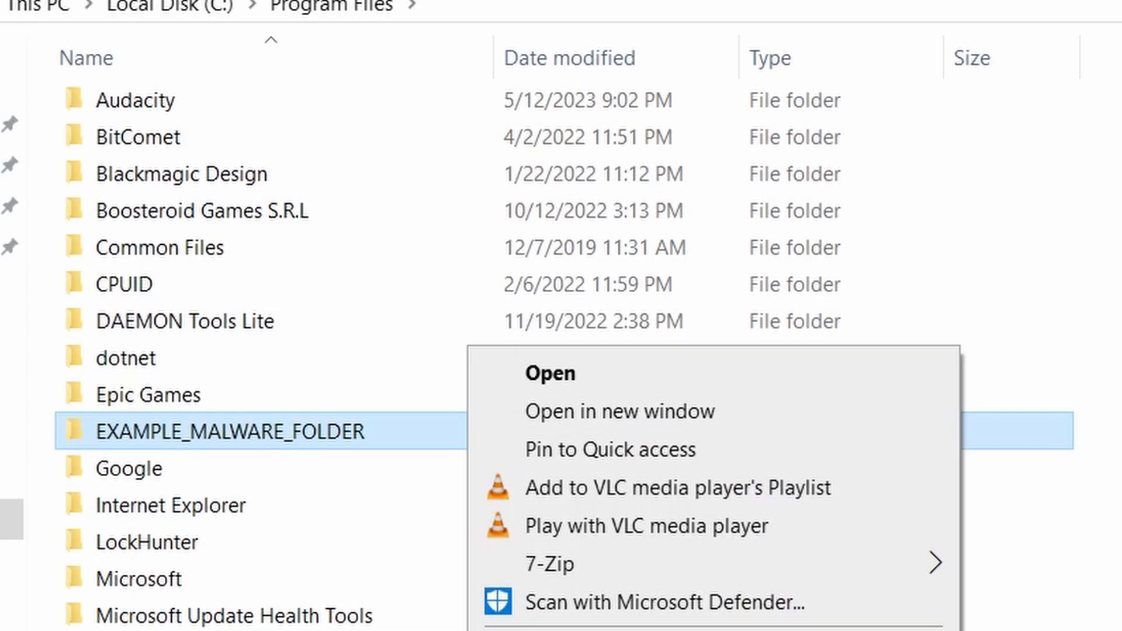
Step: Try to delete EXAMPLE_MALWARE_FOLDER from Program Files, retrying the deletion once
key(Delete)
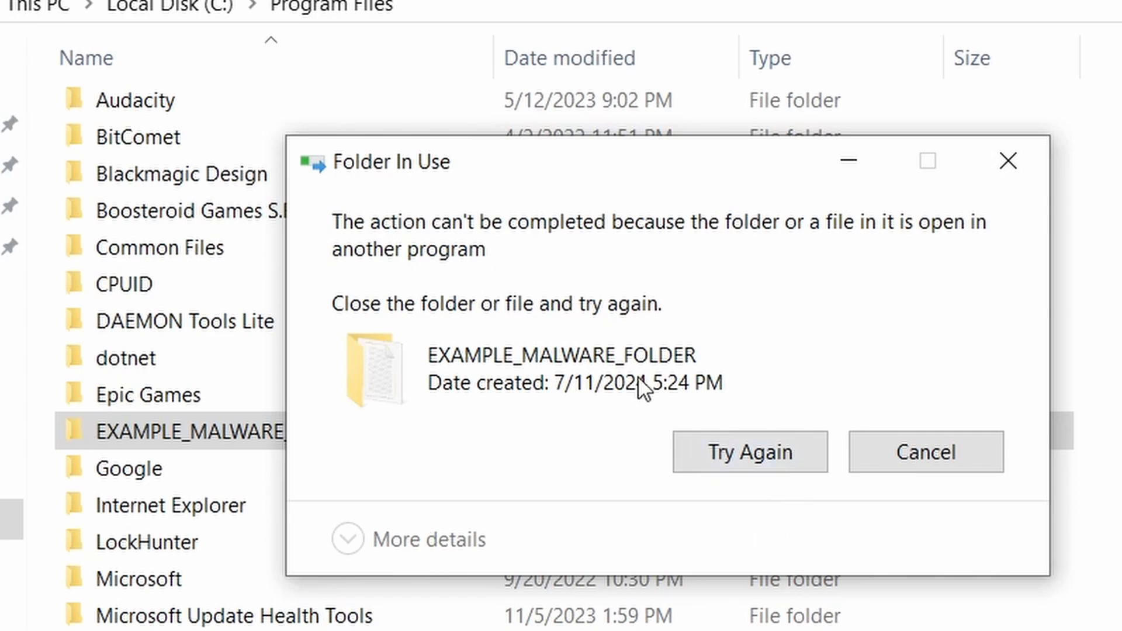
click(738, 458)
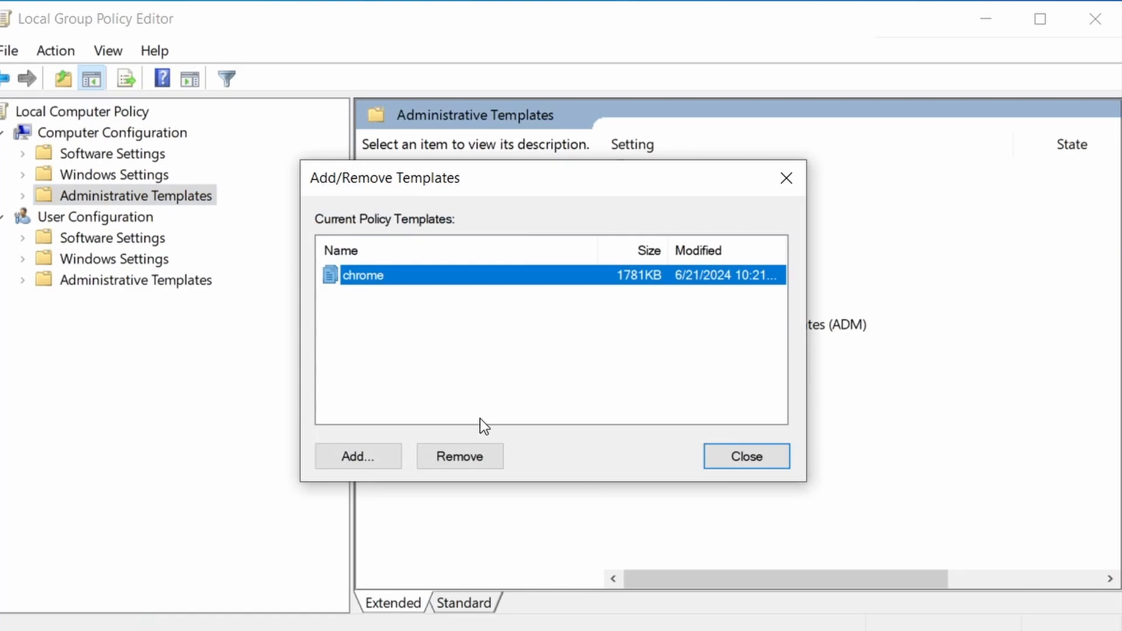
Step: In the Local Group Policy Editor, remove the chrome policy template and close the template list
click(472, 455)
click(725, 457)
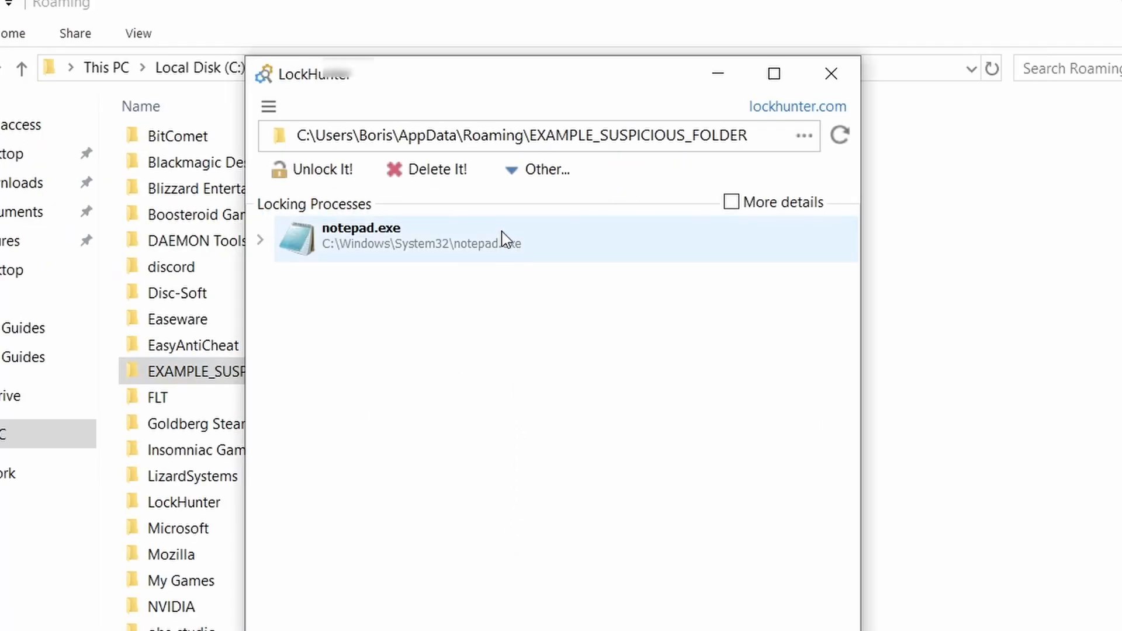
Step: In LockHunter, delete the locked EXAMPLE_SUSPICIOUS_FOLDER from the Roaming folder
click(458, 175)
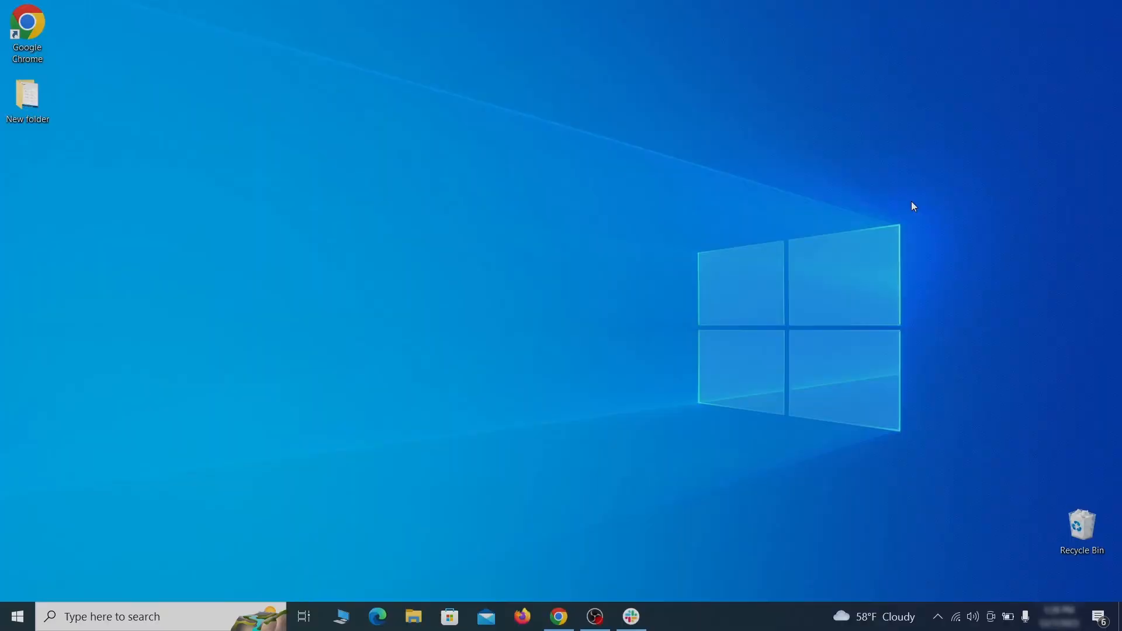
Step: Open the Apps & features settings and sort the installed apps by install date
key(super)
text(apps & )
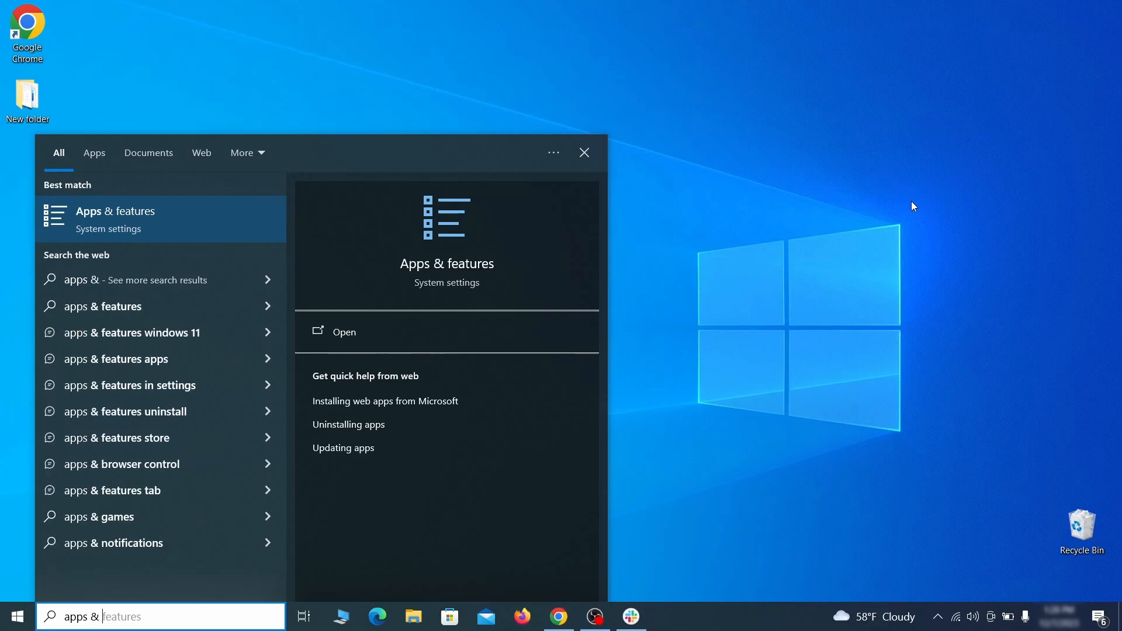
text(features)
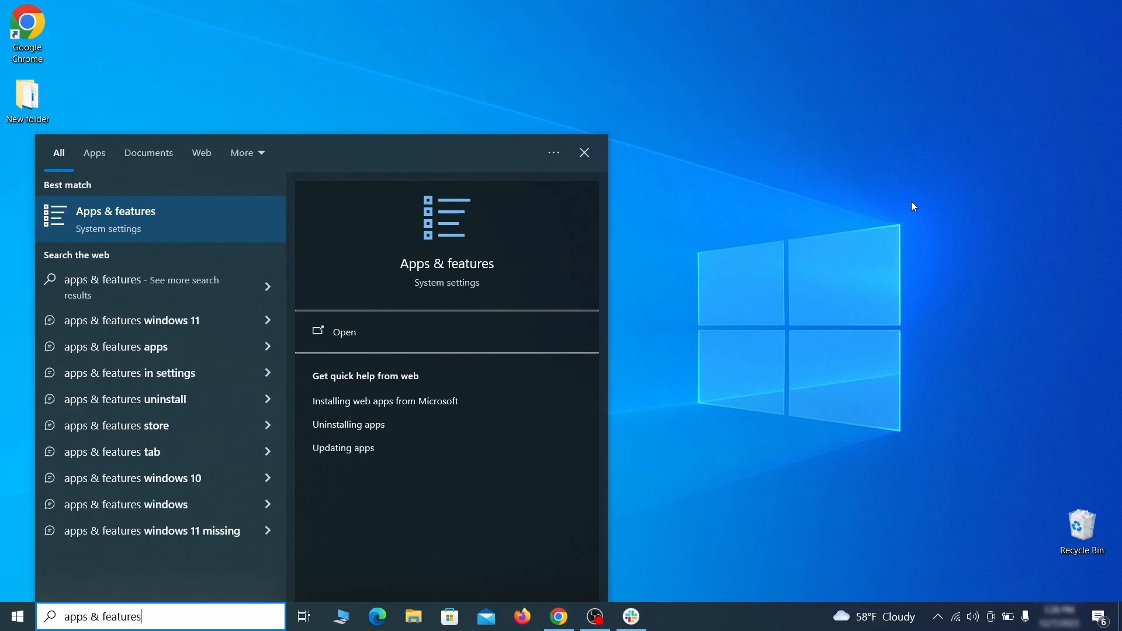
key(Return)
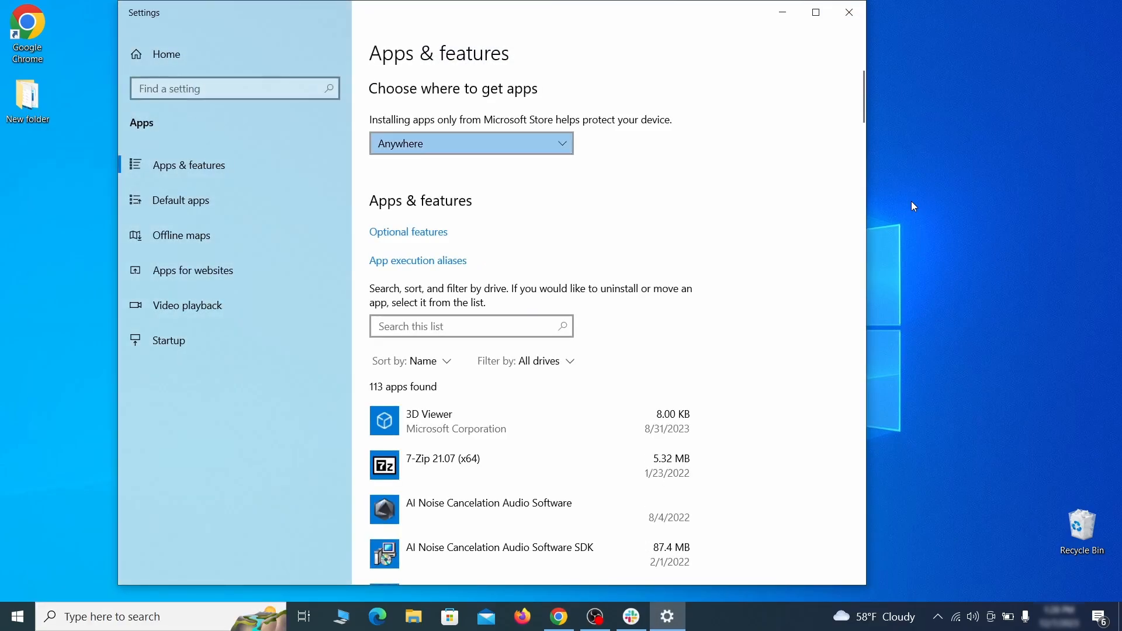
click(438, 362)
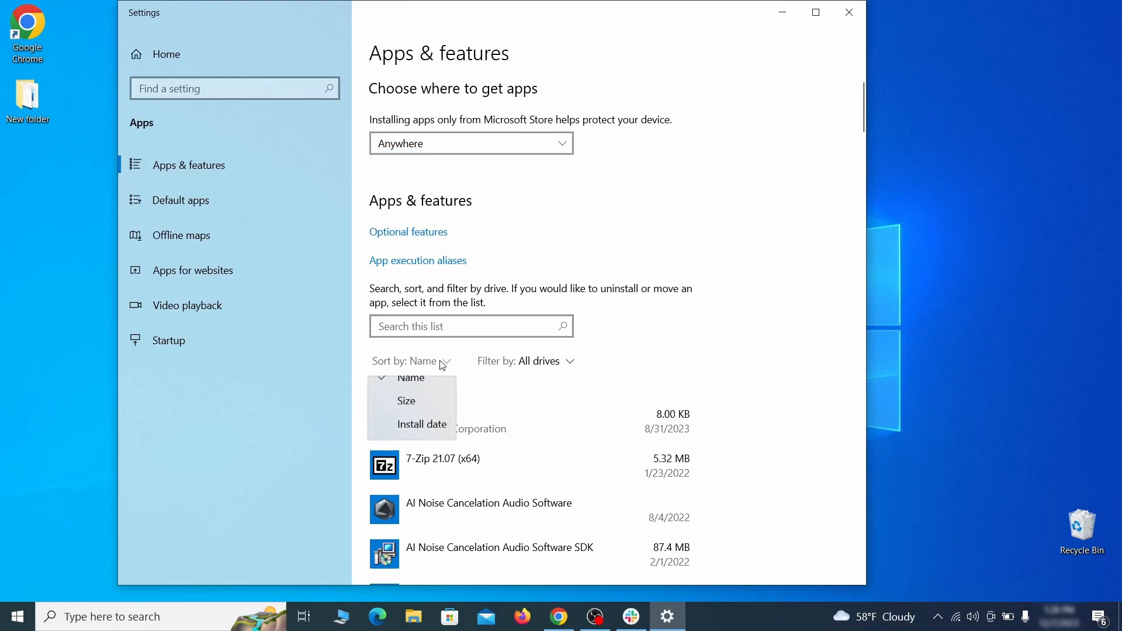
click(421, 437)
scroll(601, 390, down, 2)
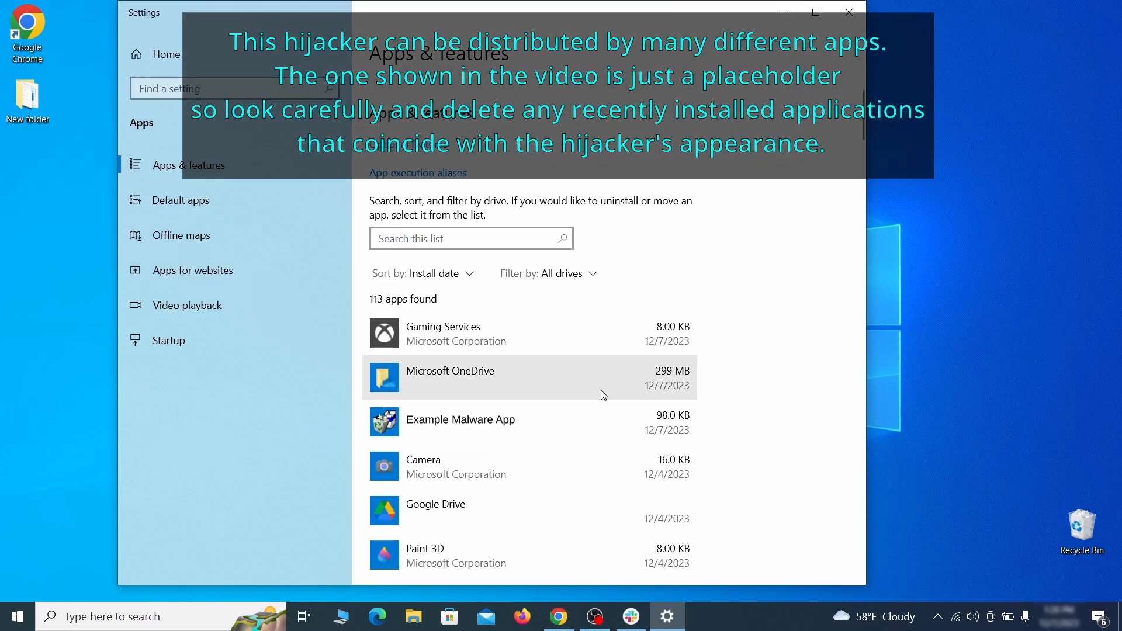
Step: Uninstall Example Malware App and close the Settings window
click(573, 419)
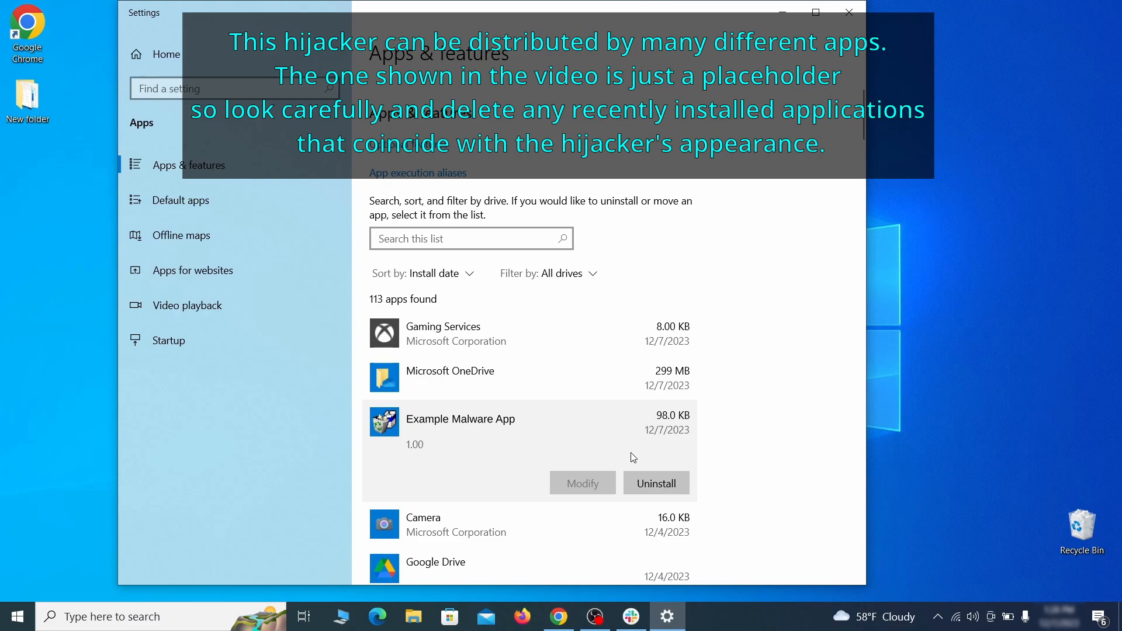
click(669, 480)
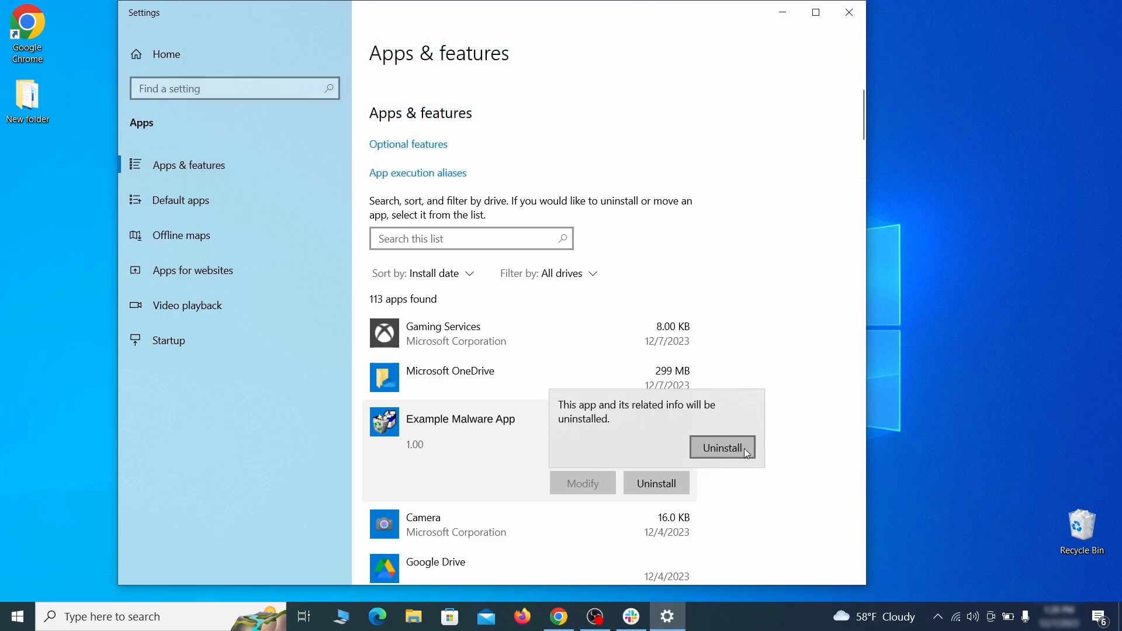
click(723, 447)
click(664, 444)
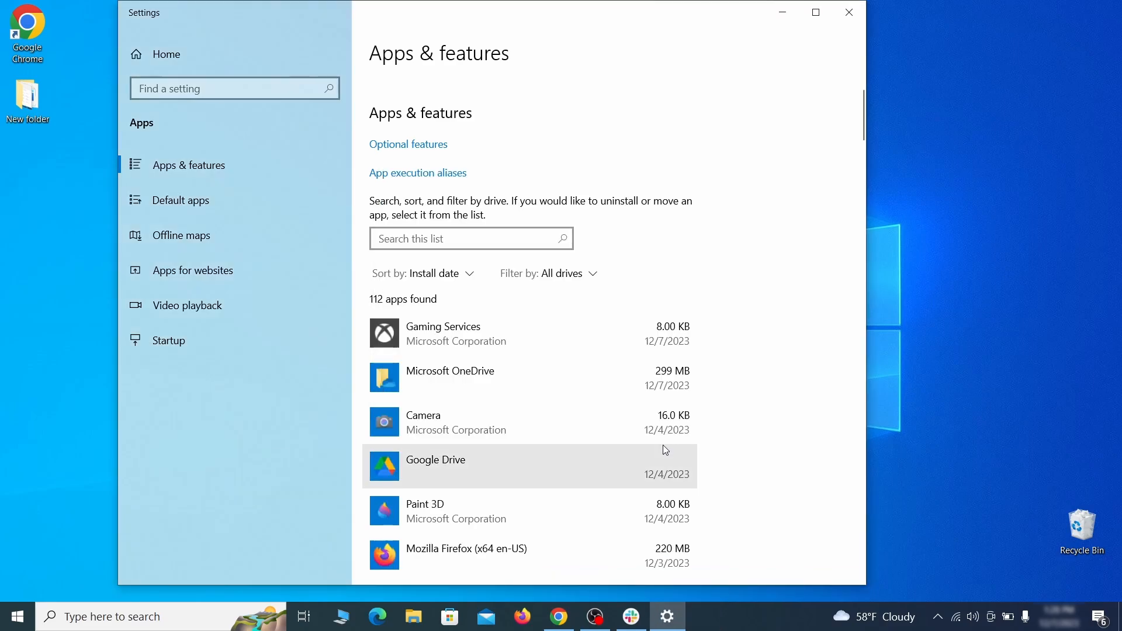
click(861, 17)
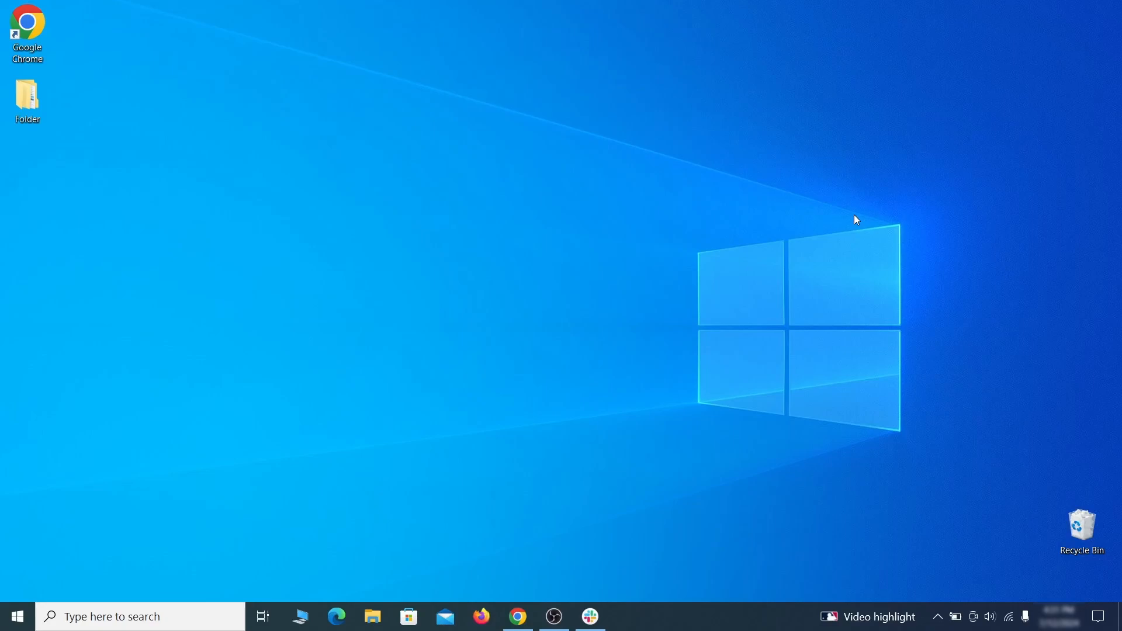
Step: Open File Explorer Options and set it to show hidden files, folders, and drives, applying the change
click(23, 613)
text(folder options)
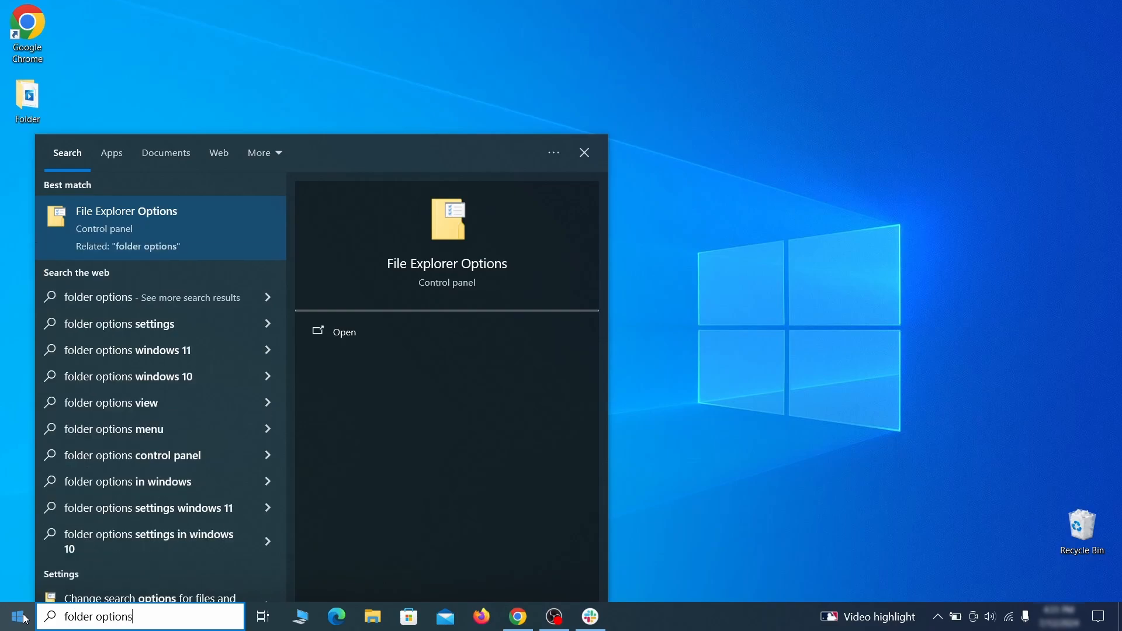
key(Return)
click(219, 141)
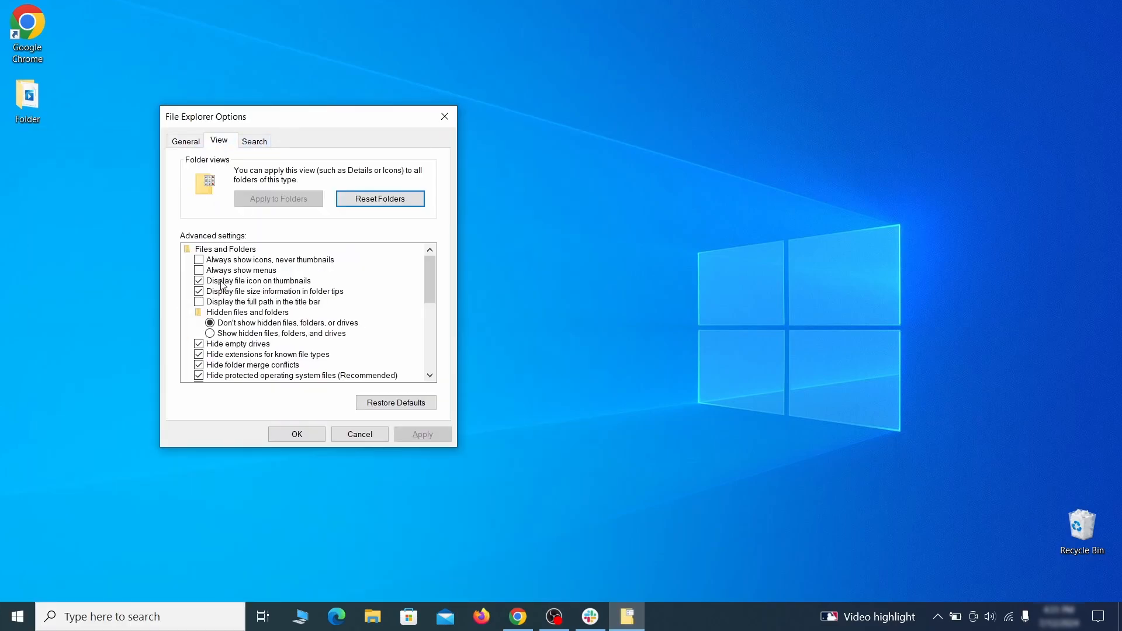
click(212, 334)
click(423, 434)
click(297, 434)
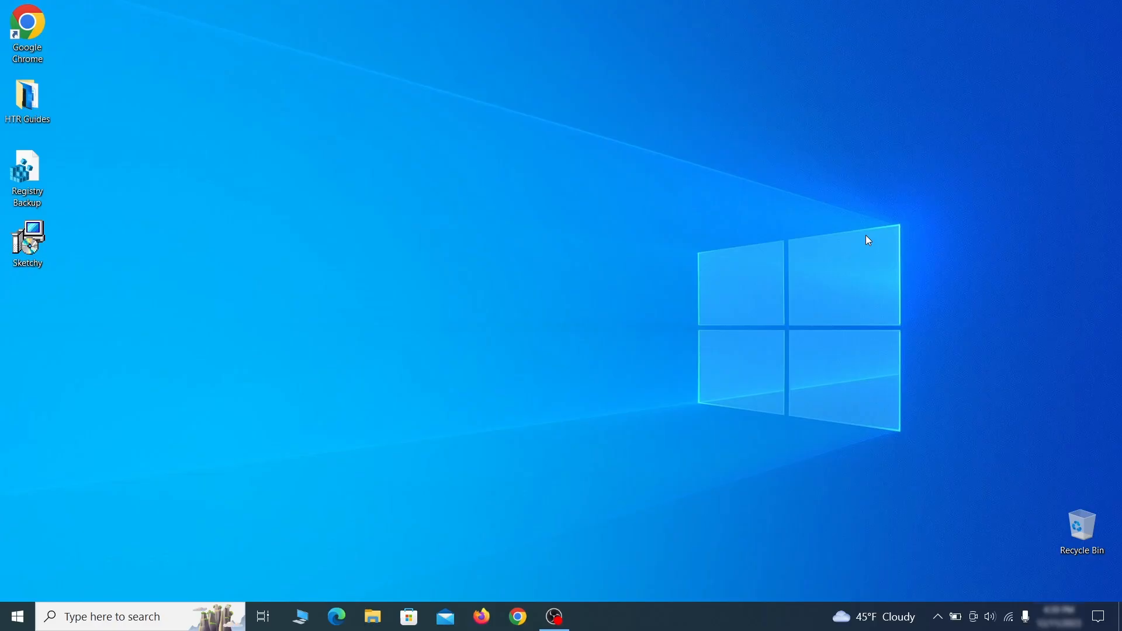
Step: Open Task Scheduler and display the tasks in the Task Scheduler Library
key(super)
text(task sched)
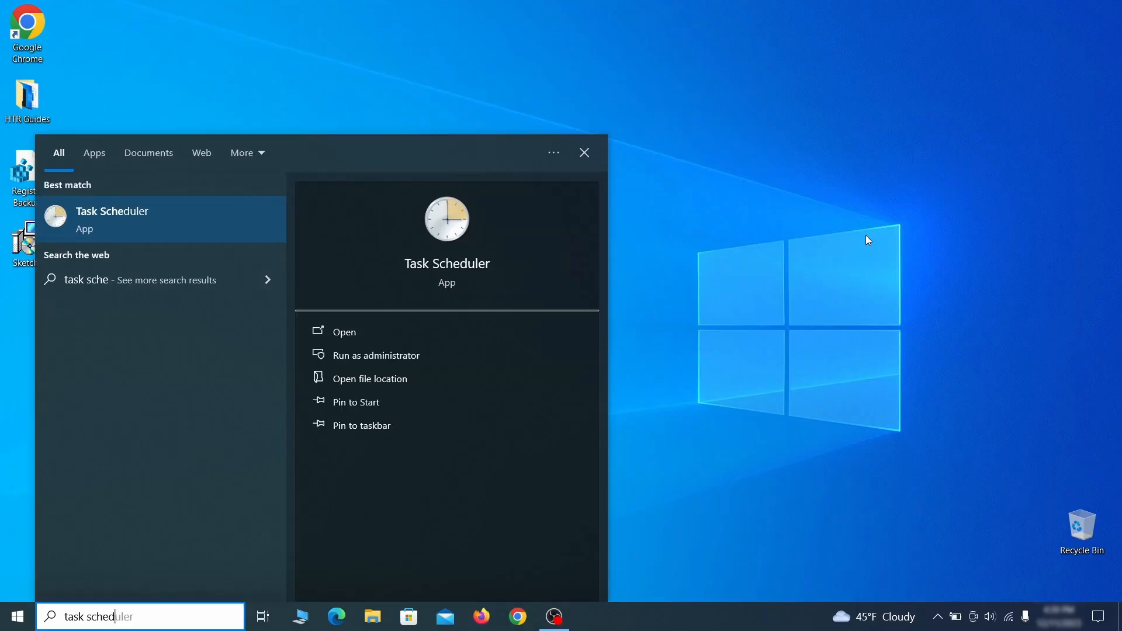
text(uler)
key(Return)
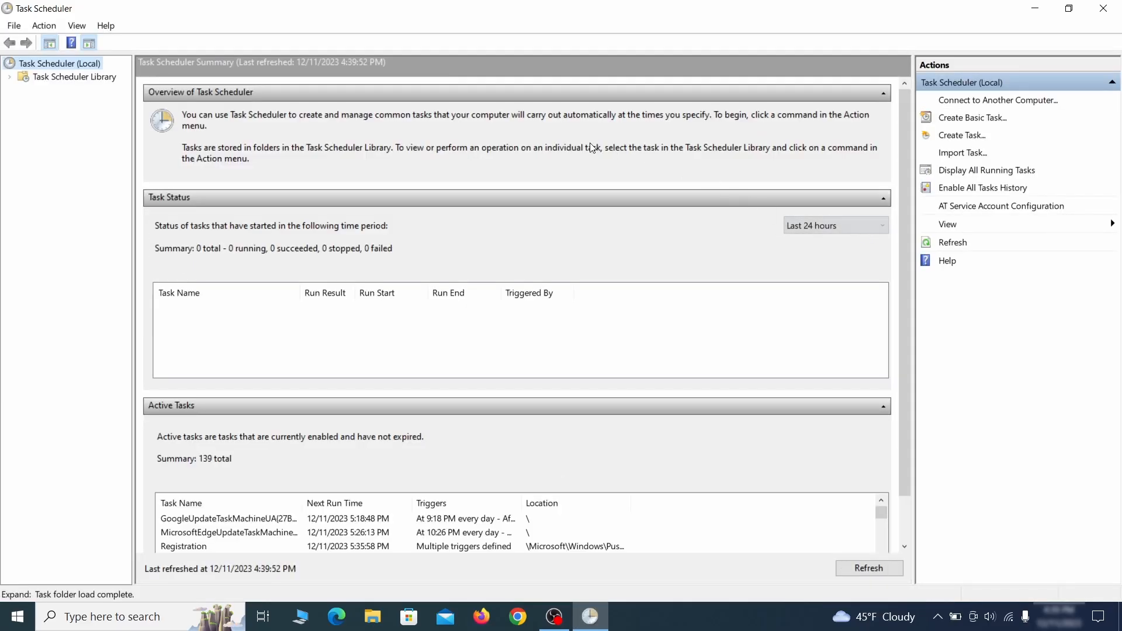
click(94, 76)
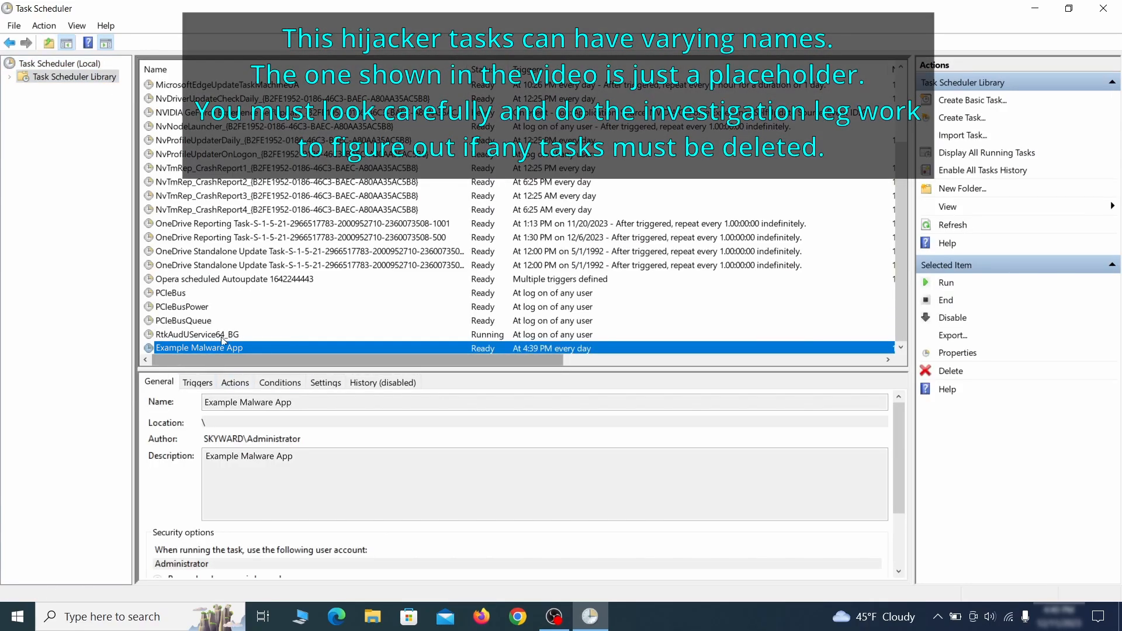
Step: Examine the triggers and actions in the properties of the Example Malware App task
right_click(322, 350)
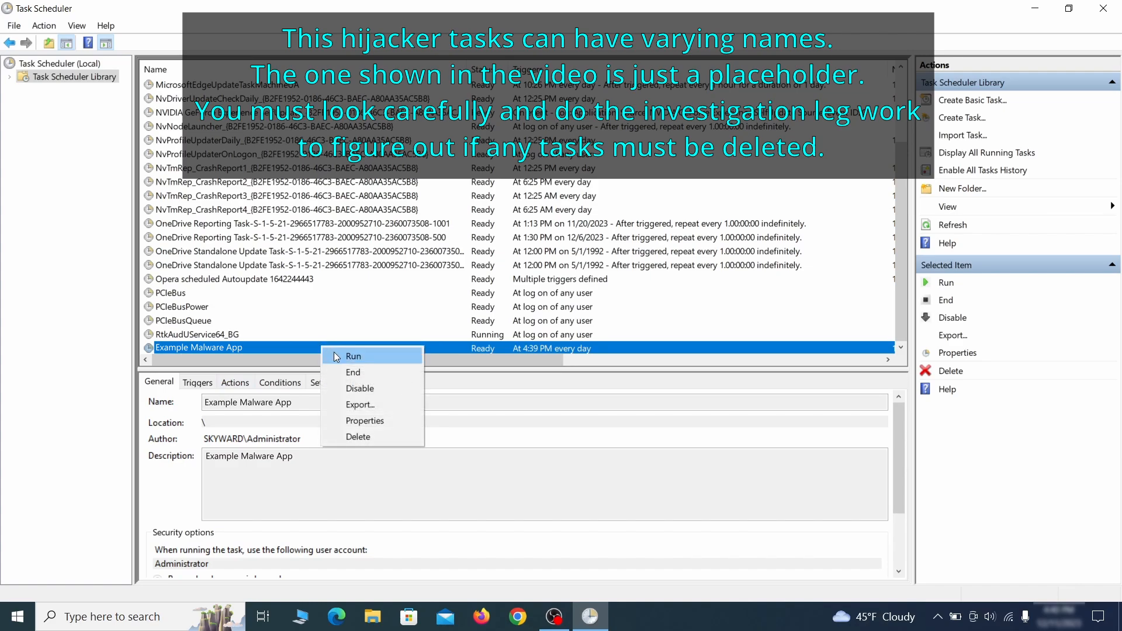
click(369, 426)
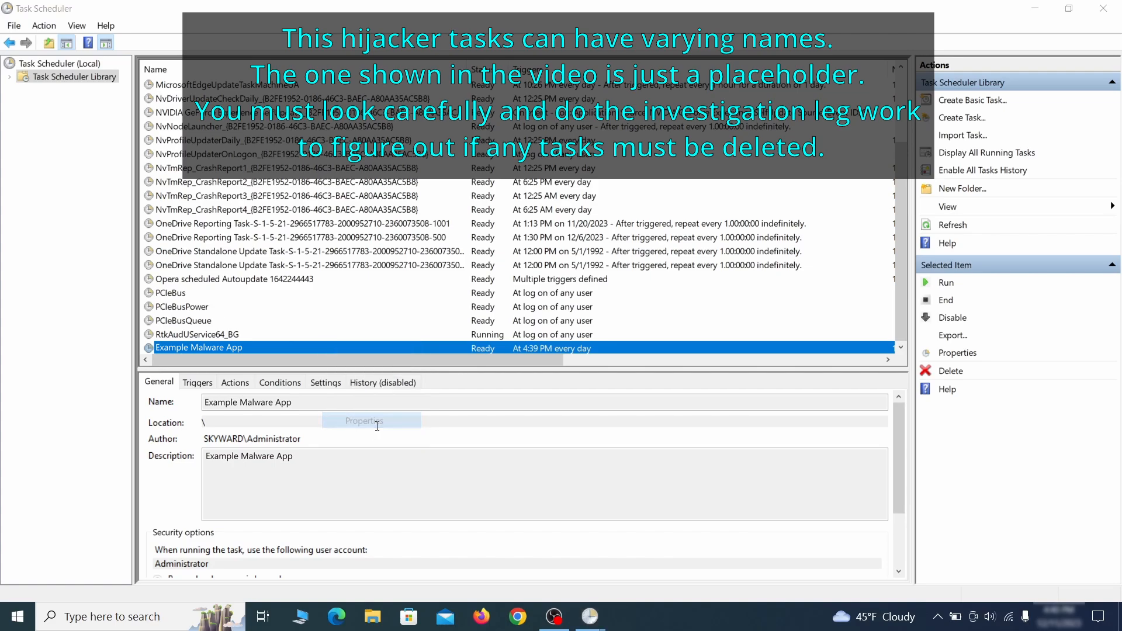
click(136, 98)
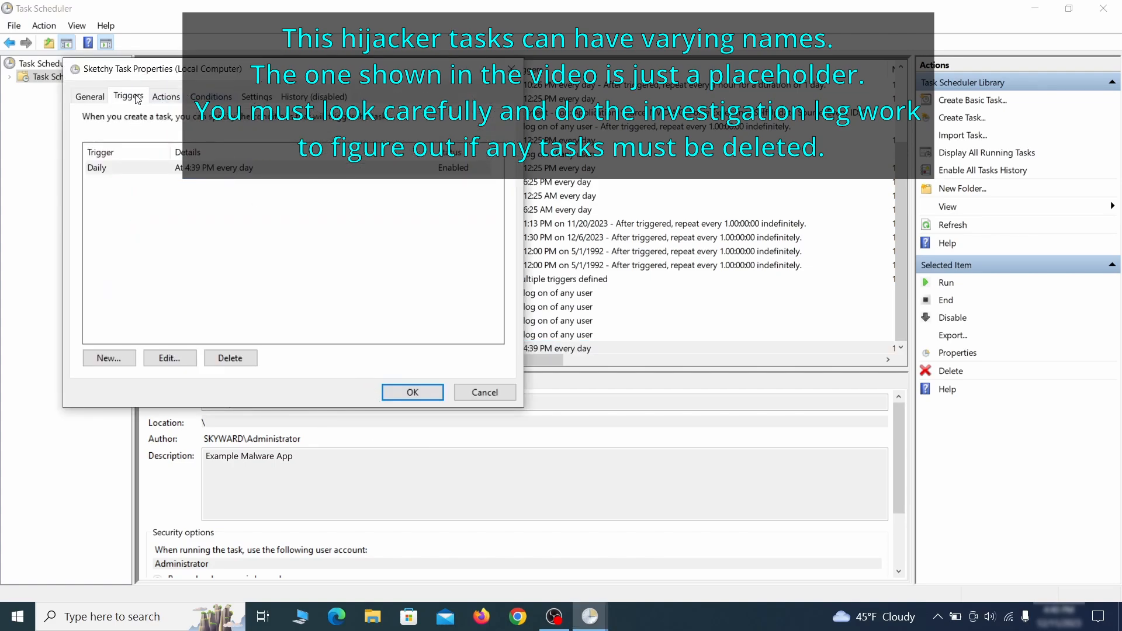
click(166, 97)
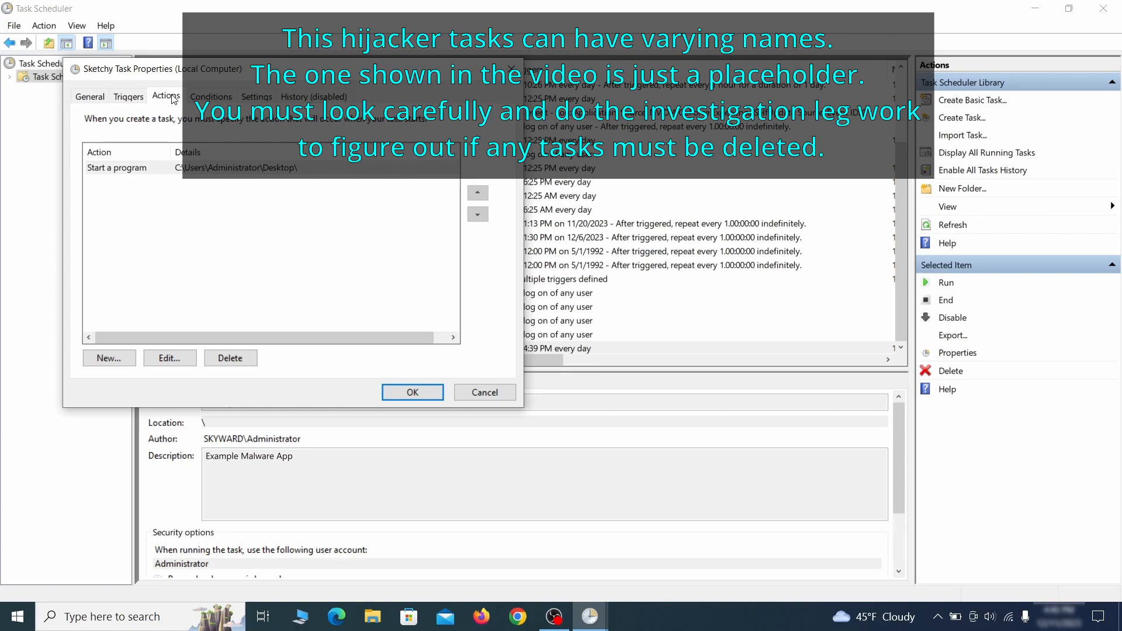
Step: Delete the Example Malware App task from the Task Scheduler Library
right_click(361, 348)
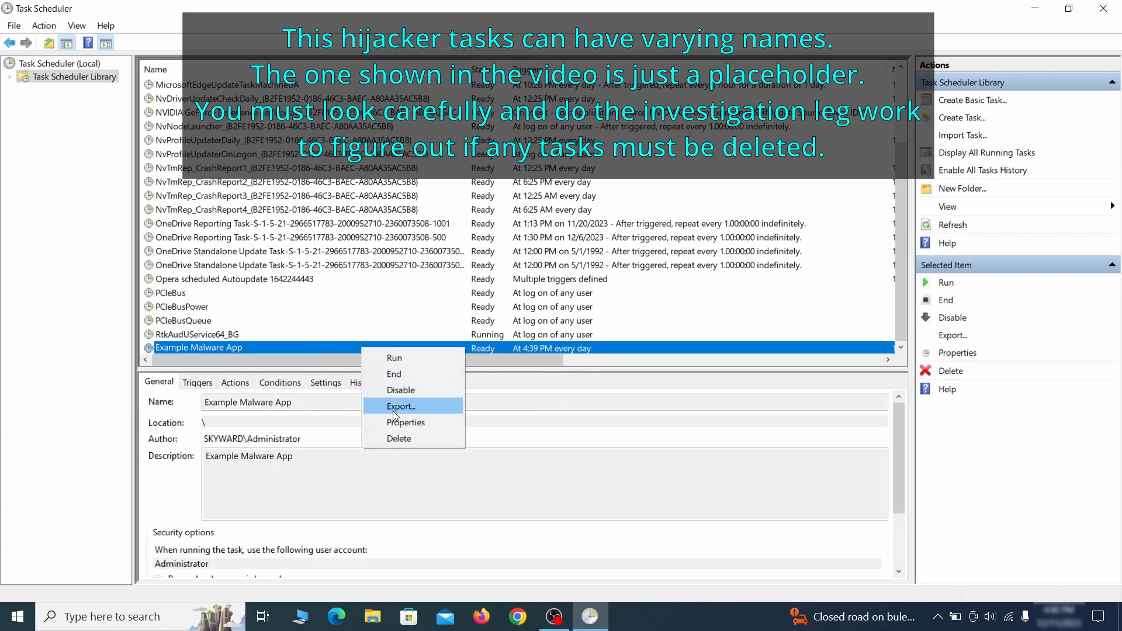
click(399, 438)
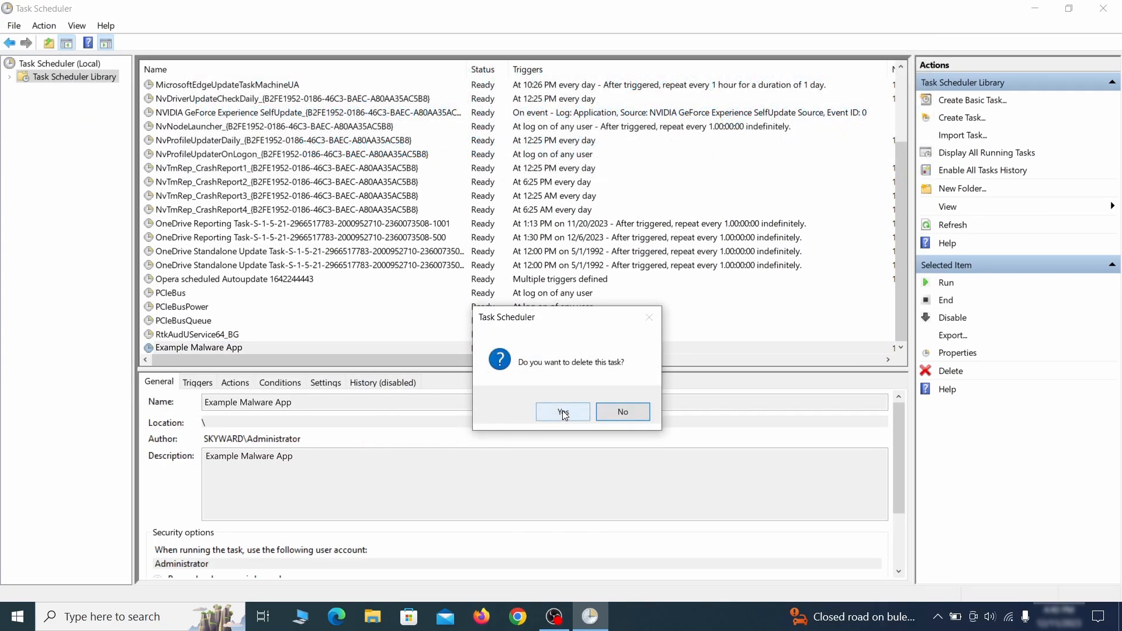
click(563, 411)
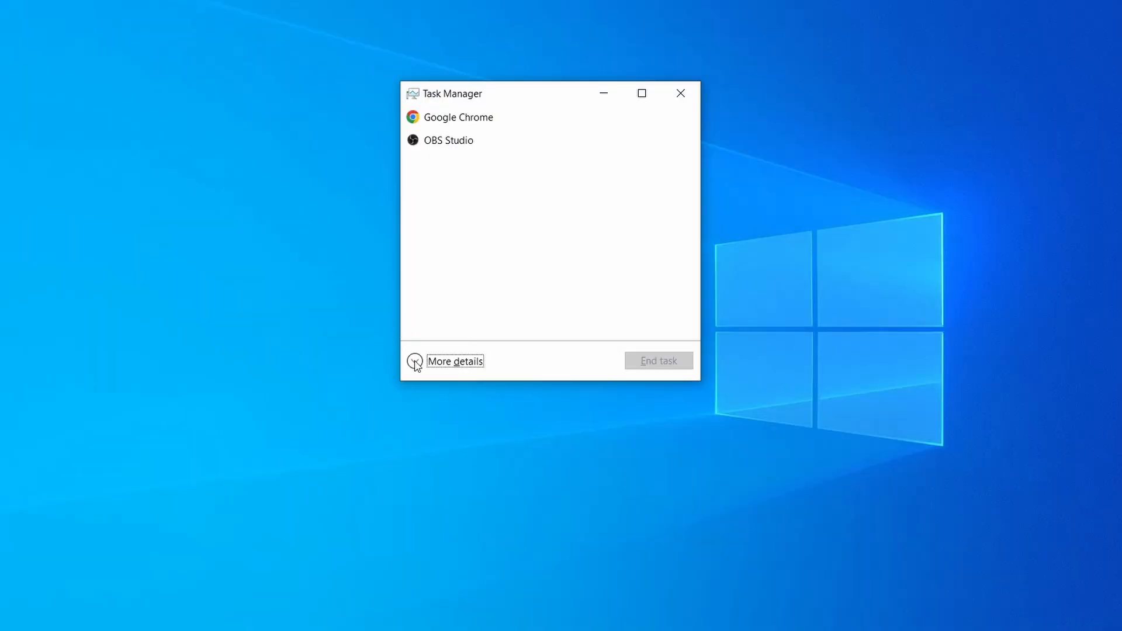
Step: Expand Task Manager to its detailed view and sort the processes by CPU and by memory usage
click(416, 363)
click(552, 131)
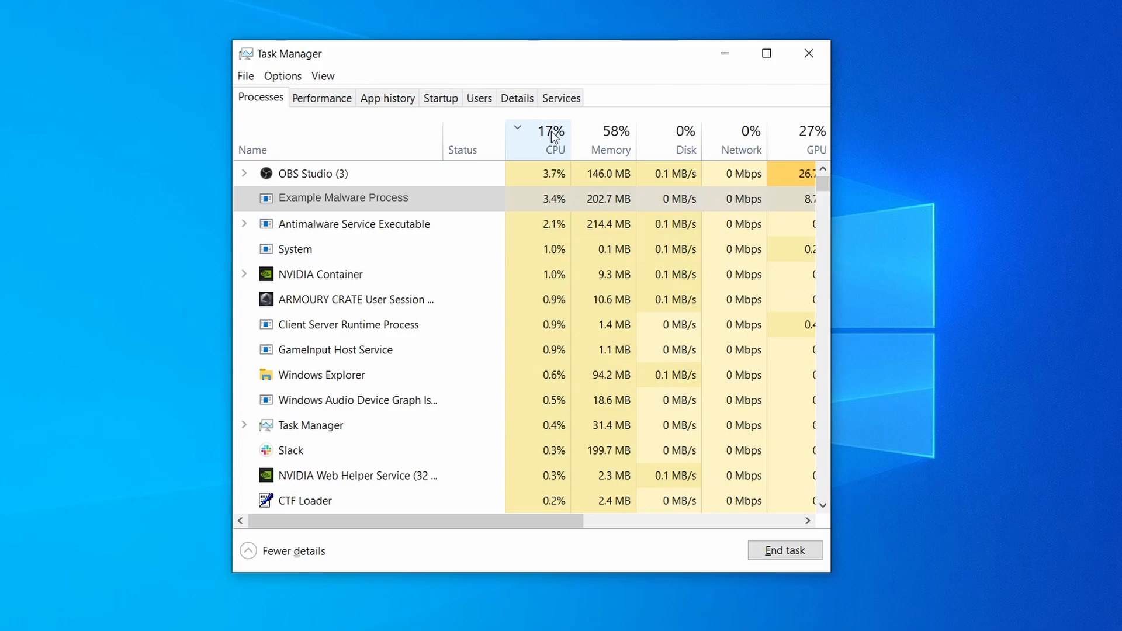
click(610, 138)
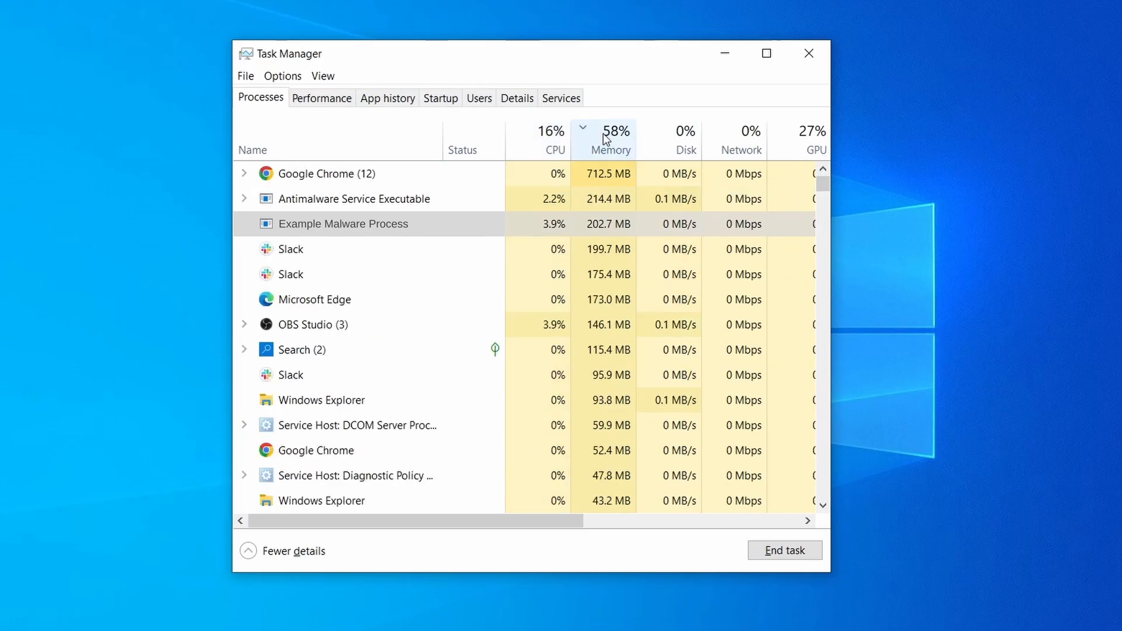
Step: Open the file location of Example Malware Process and delete all files in the Example Malware App folder
right_click(536, 224)
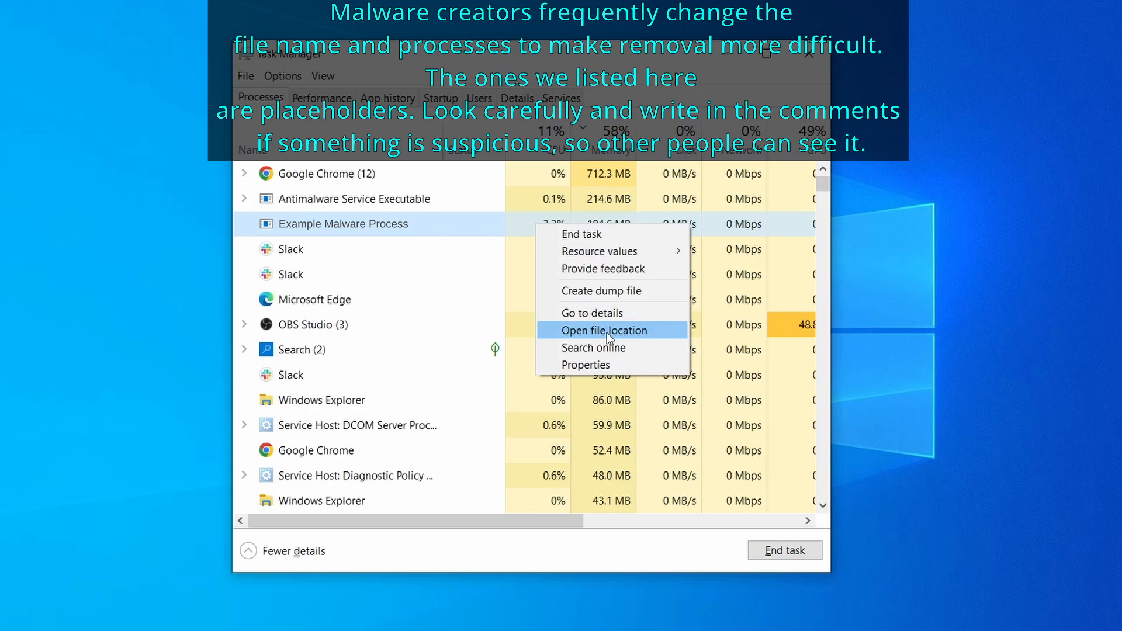
click(607, 332)
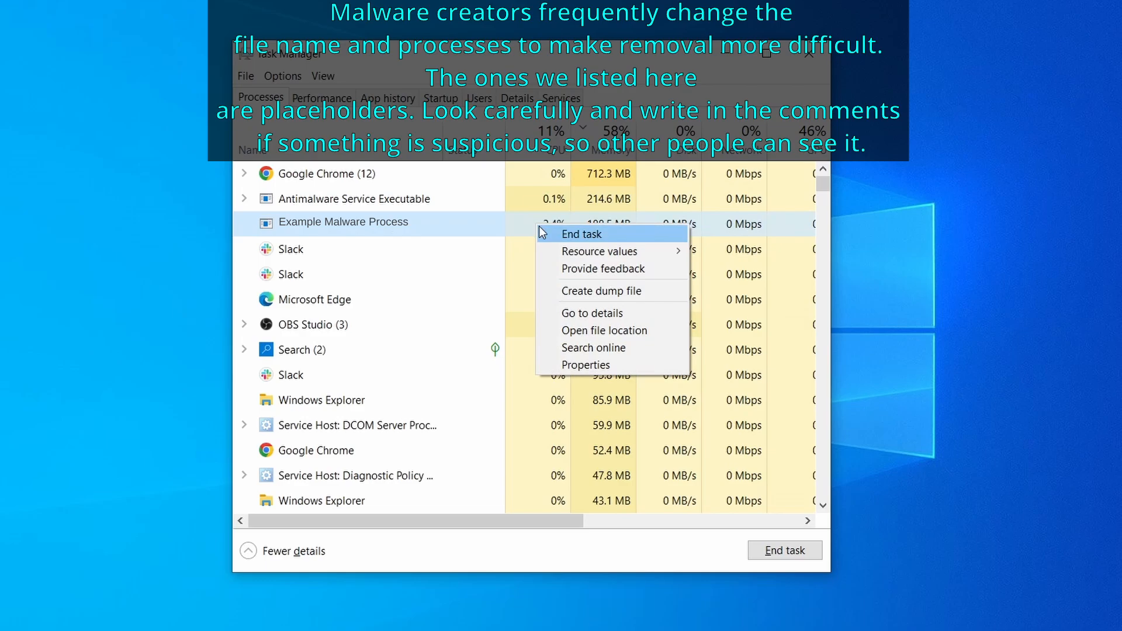
right_click(390, 180)
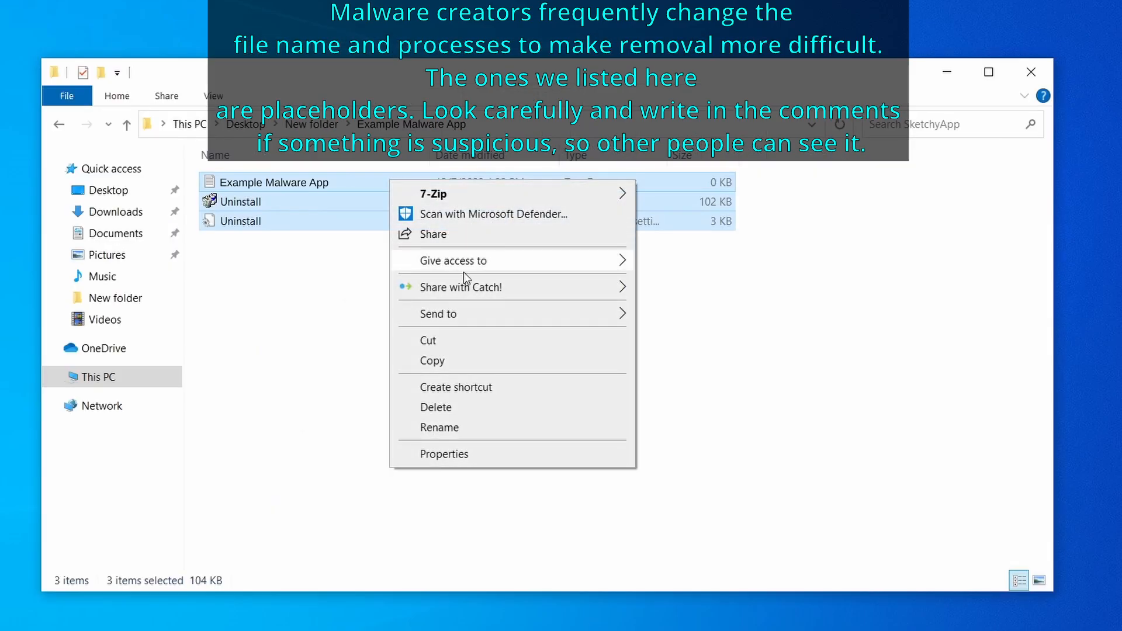
click(485, 408)
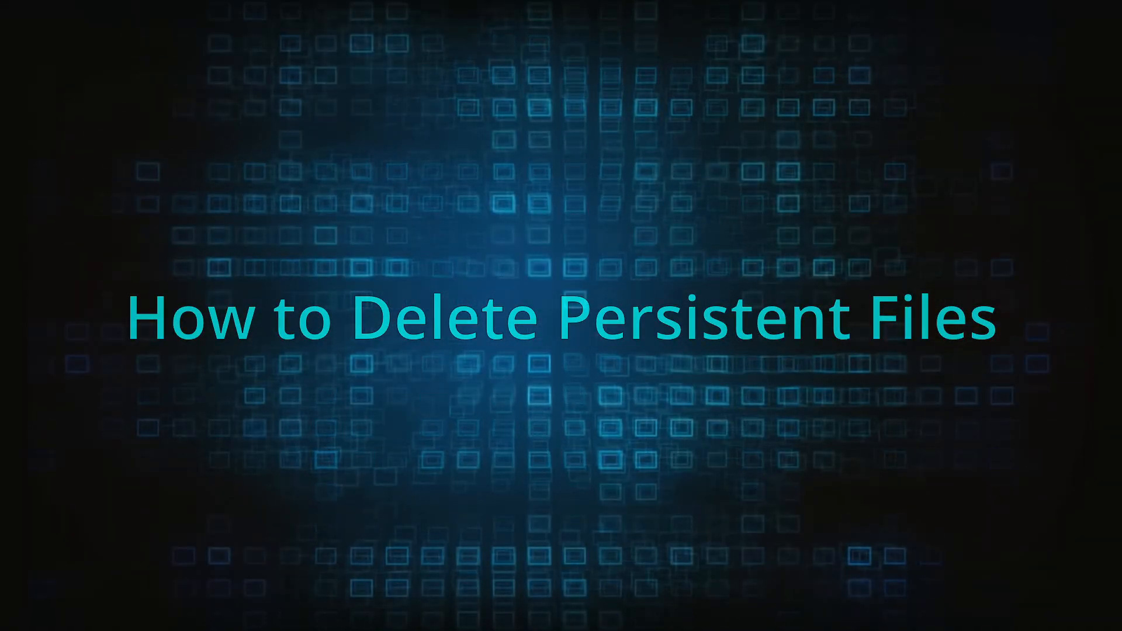
Step: Try to delete EXAMPLE_MALWARE_FOLDER from the Program Files folder in File Explorer
right_click(476, 267)
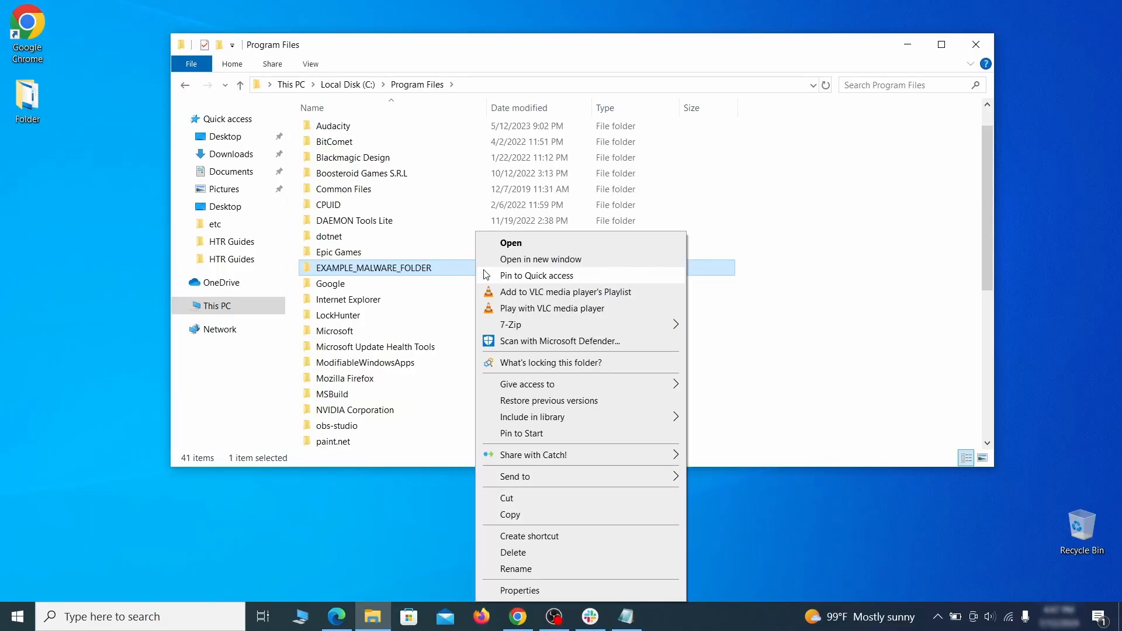
click(538, 556)
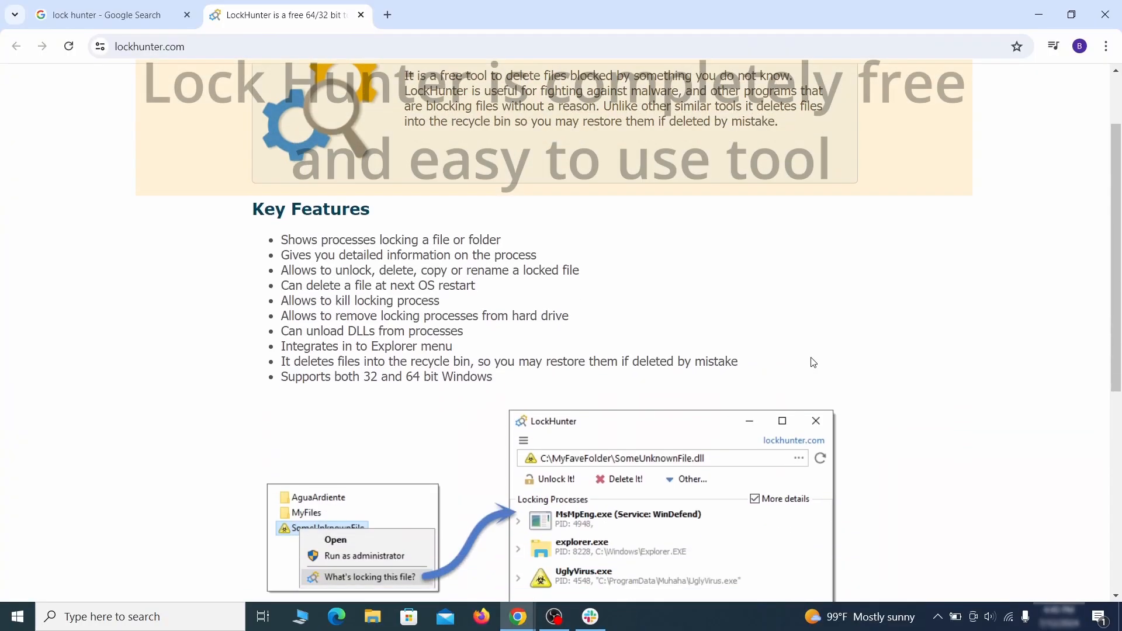
Step: Download LockHunter from lockhunter.com and install it from the downloaded setup file
scroll(811, 362, down, 5)
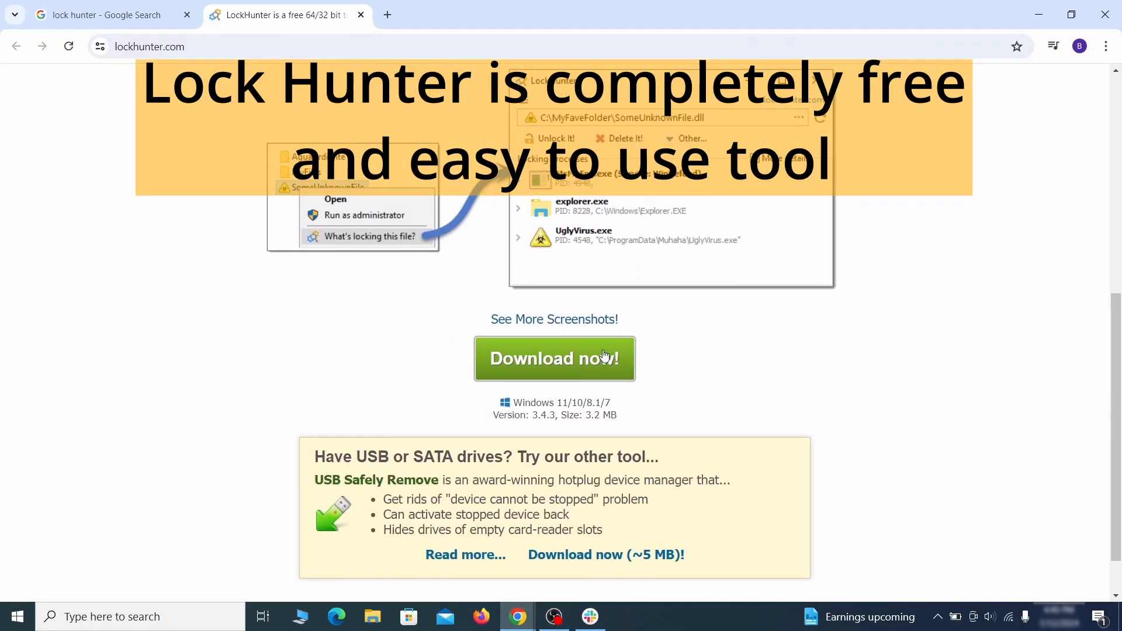
click(601, 352)
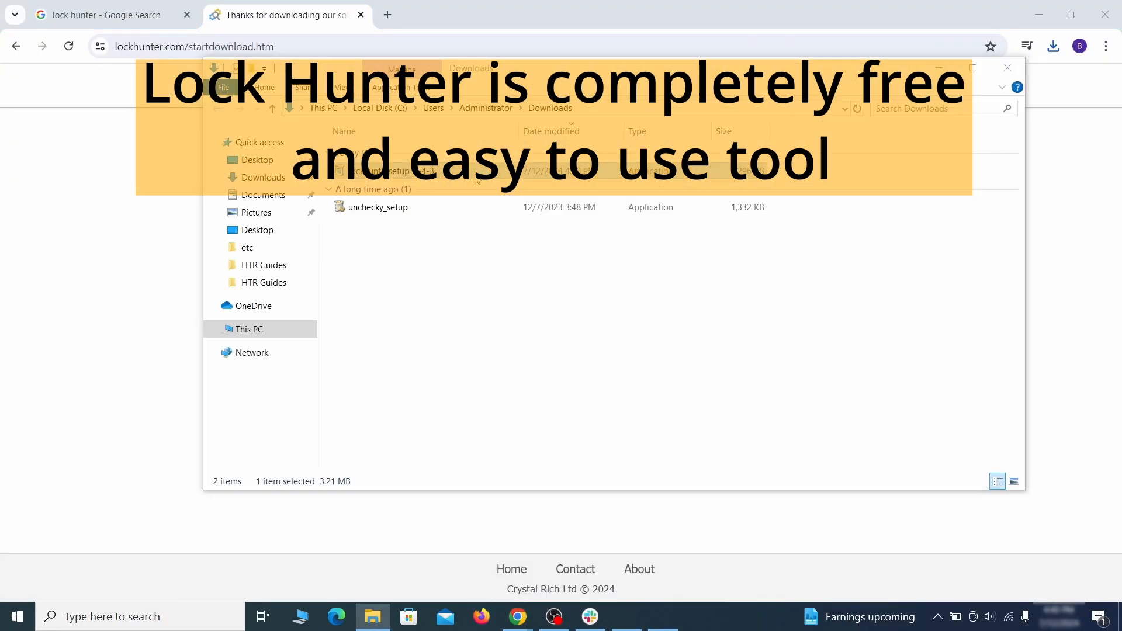
double_click(476, 175)
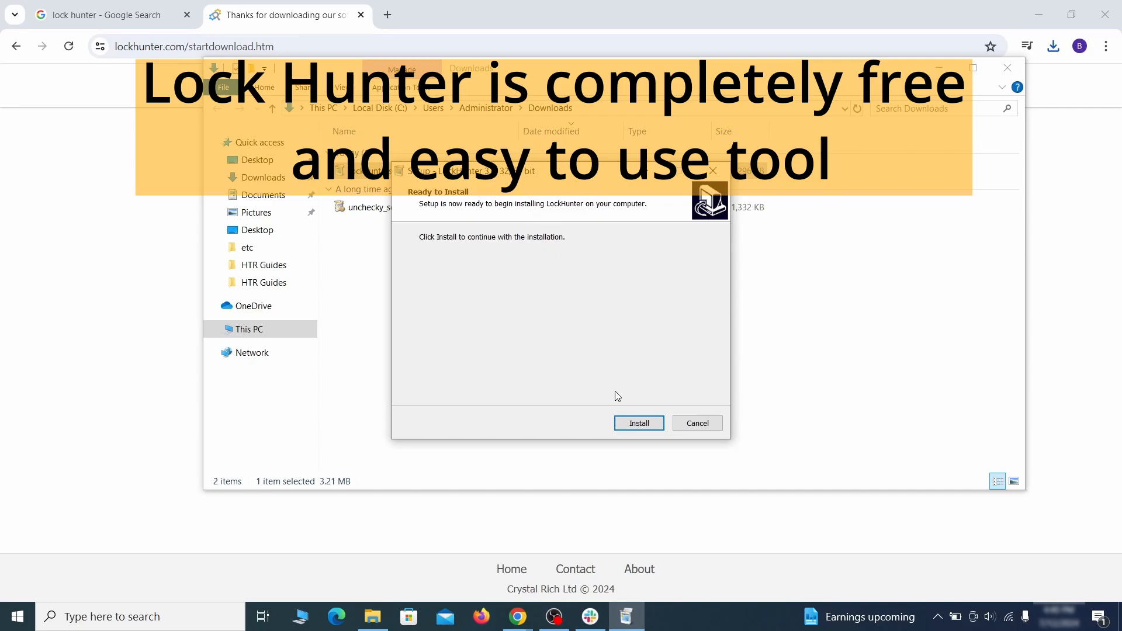
click(639, 423)
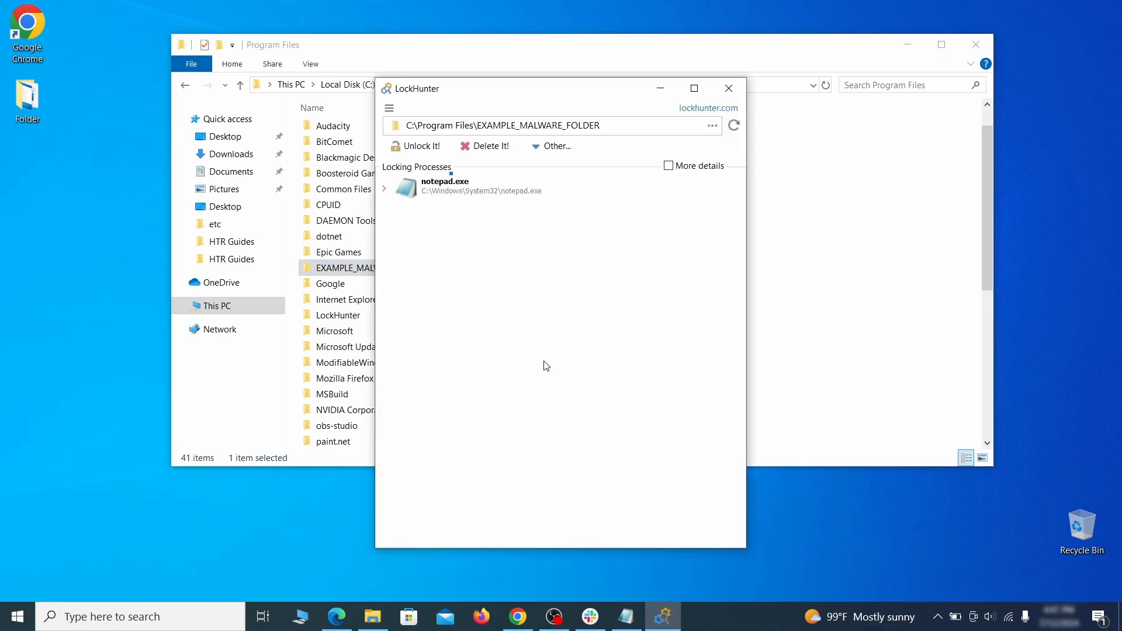
Step: Unlock and delete C:\Program Files\EXAMPLE_MALWARE_FOLDER with LockHunter, and close LockHunter
click(500, 149)
click(618, 368)
click(729, 89)
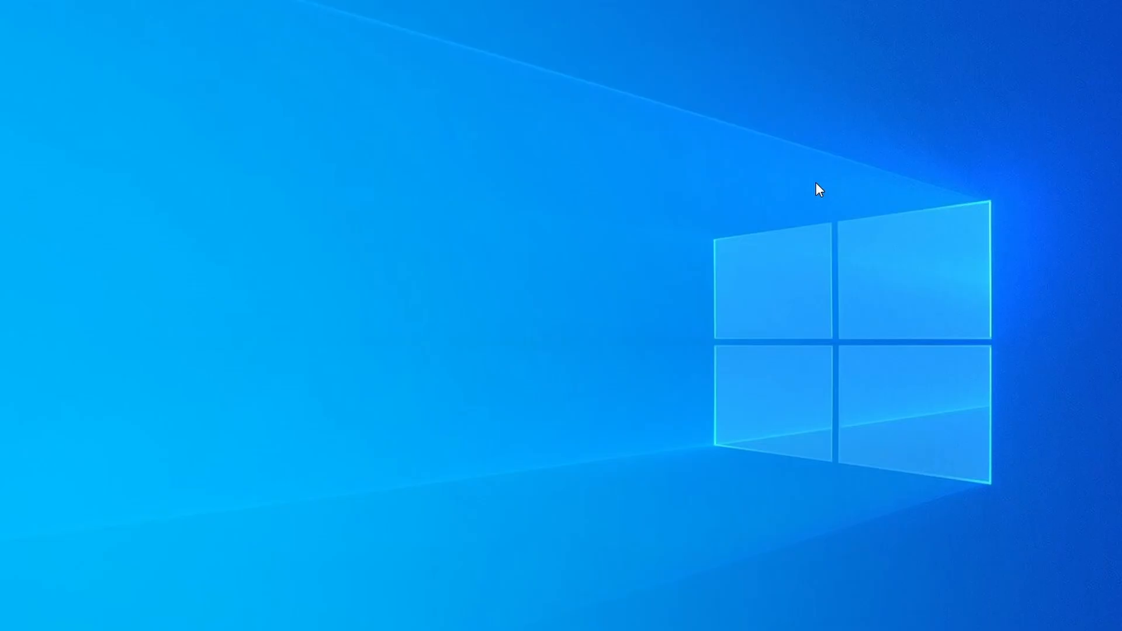
Step: Open Task Manager and examine the running processes sorted by CPU and by memory usage
key(ctrl+shift+Escape)
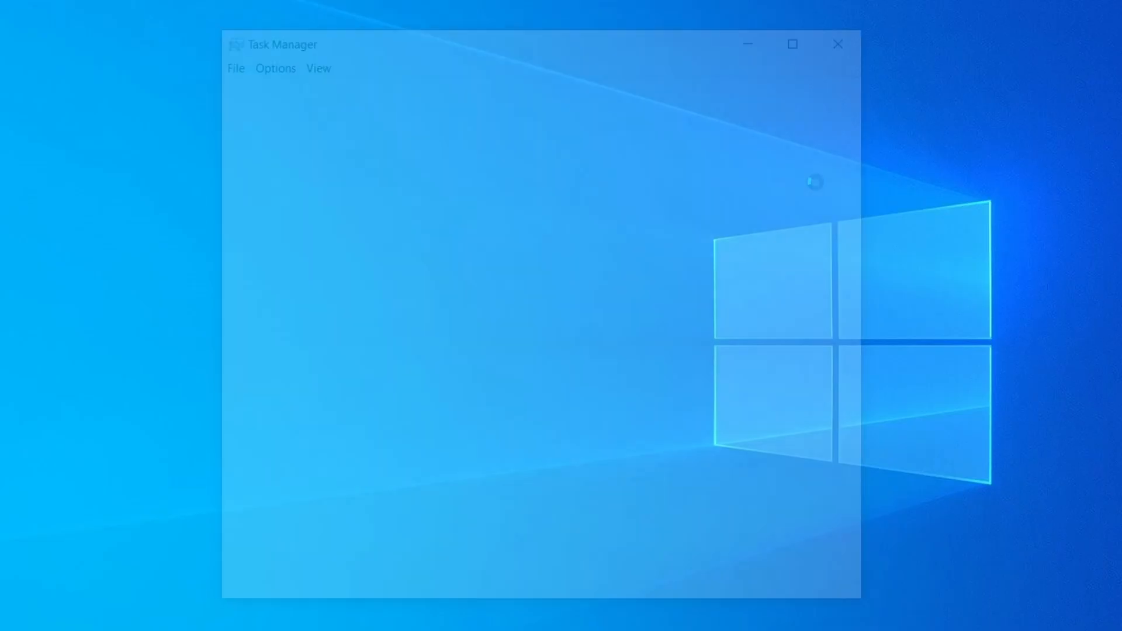
click(542, 138)
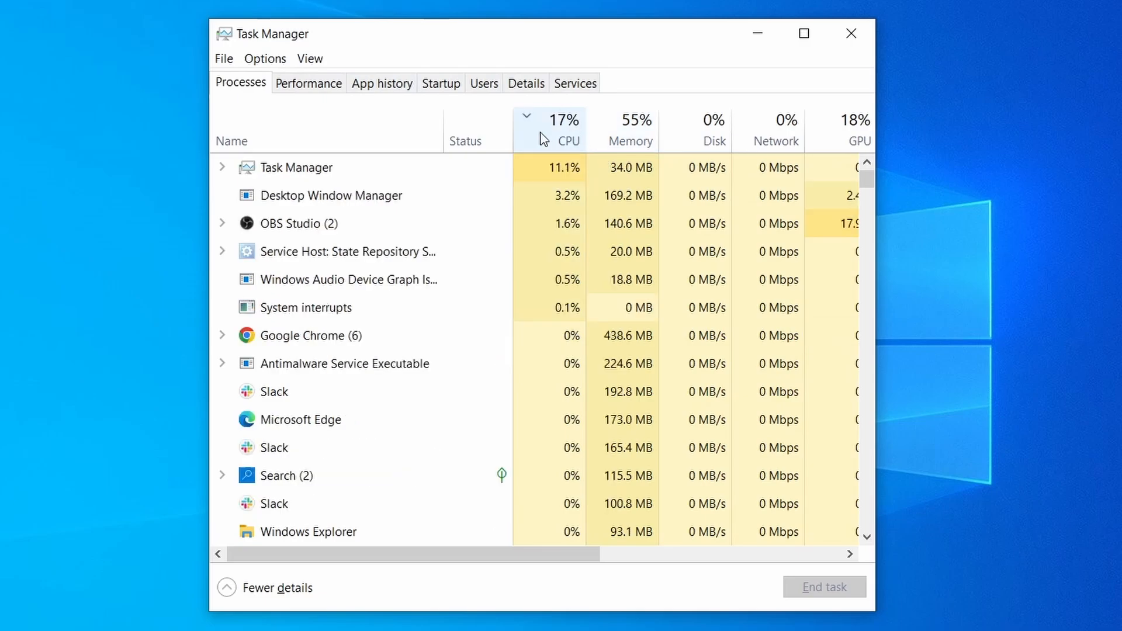
click(639, 129)
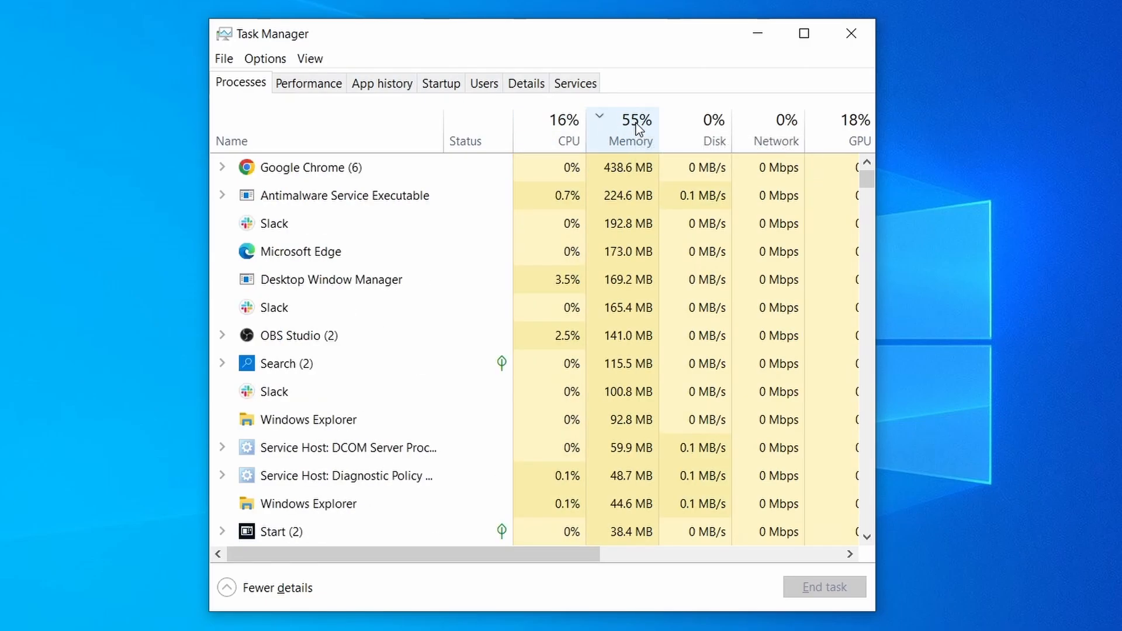
scroll(487, 394, down, 2)
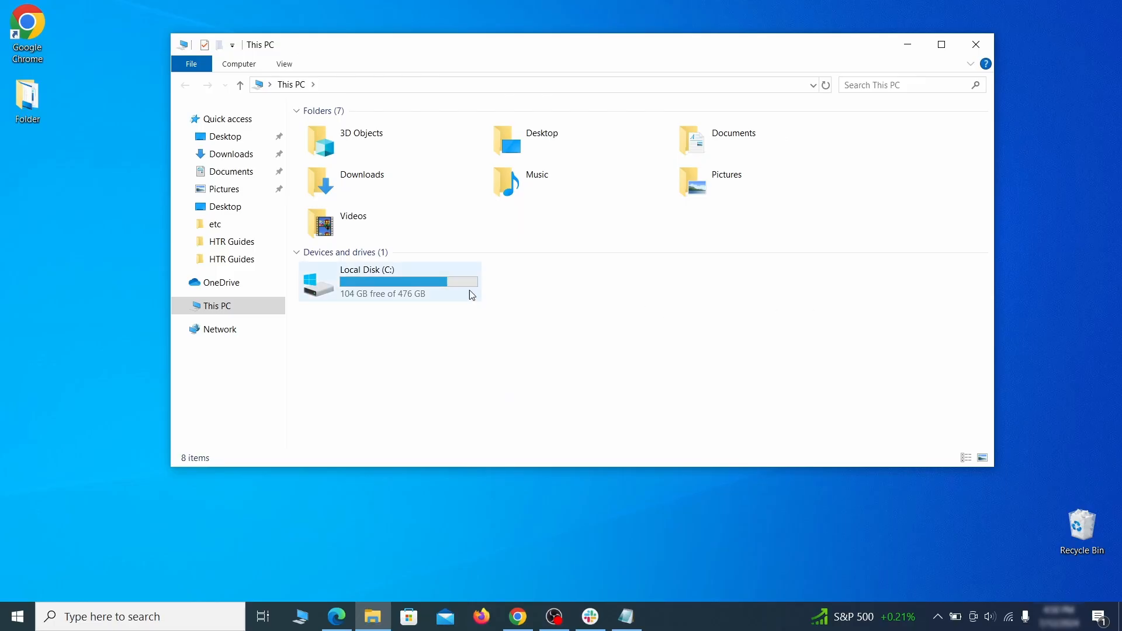
Step: Browse from Local Disk (C:) to the AppData\Roaming folder of the personal user profile
double_click(468, 293)
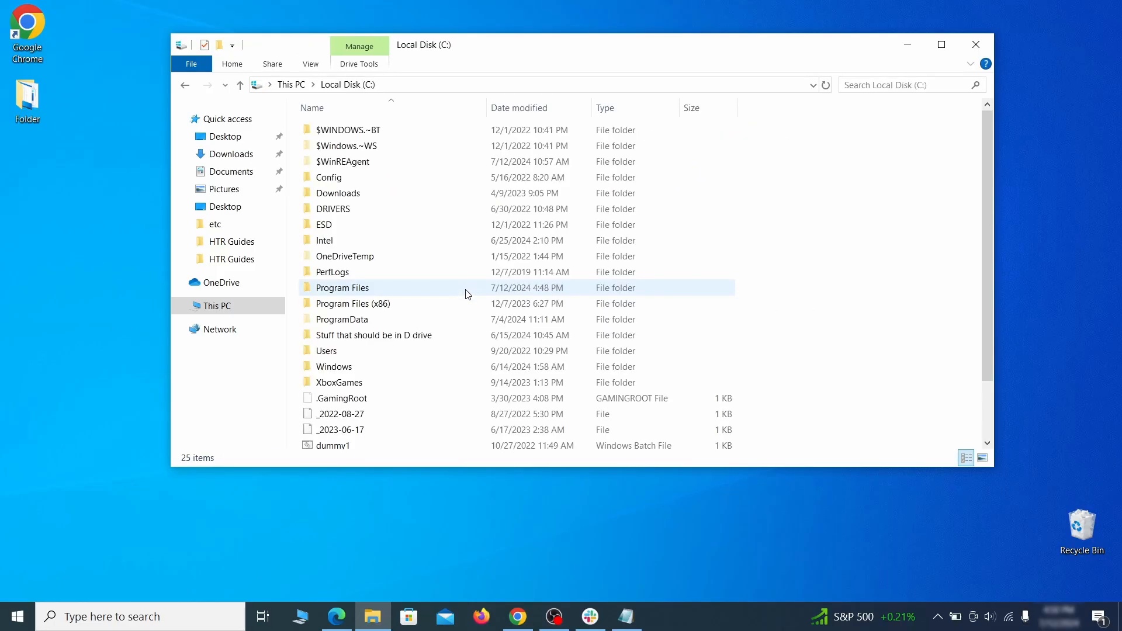
double_click(357, 353)
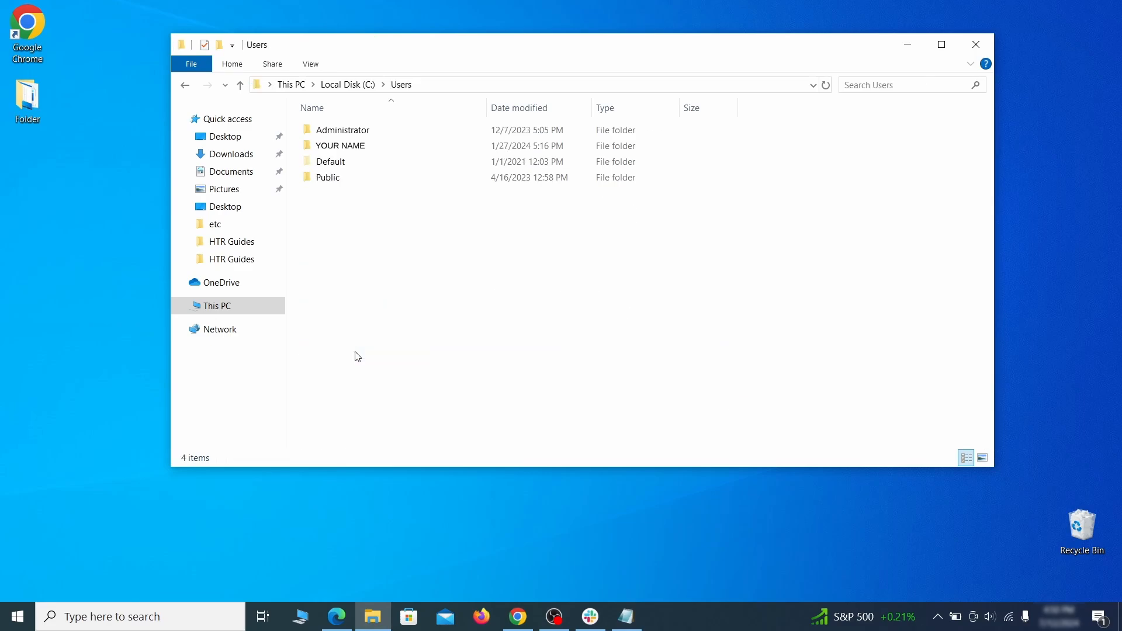
double_click(472, 151)
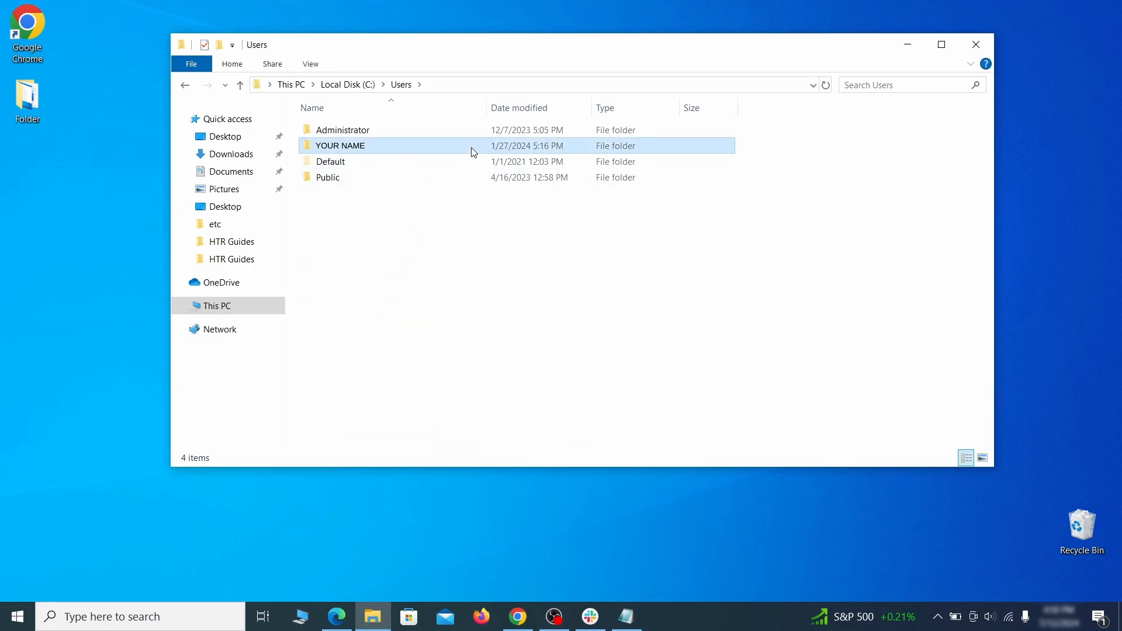
double_click(465, 209)
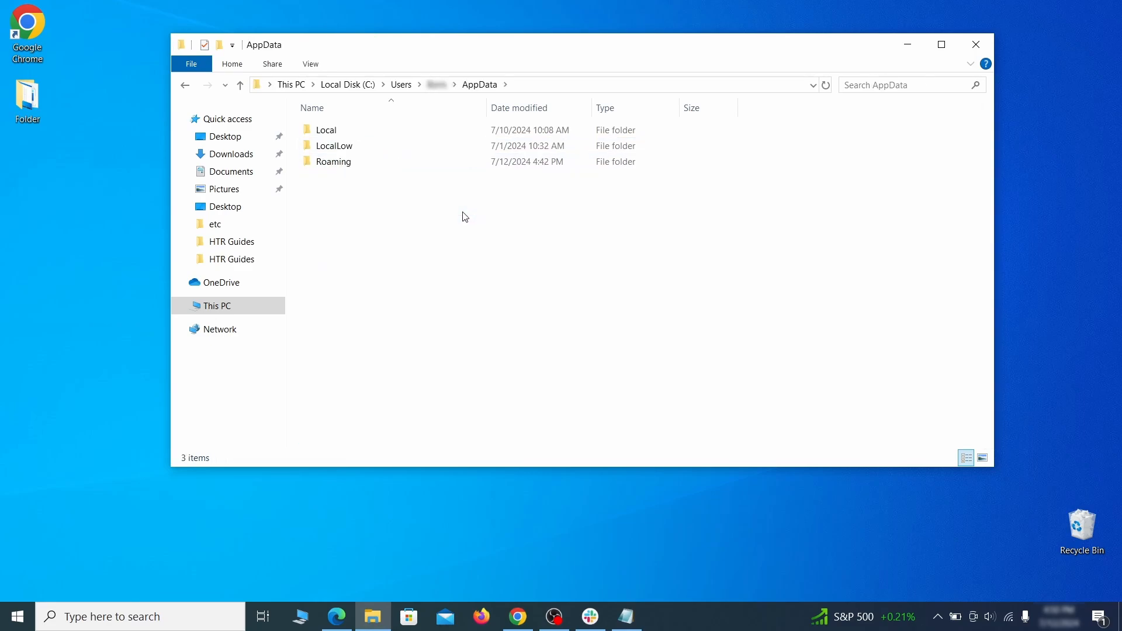
double_click(459, 162)
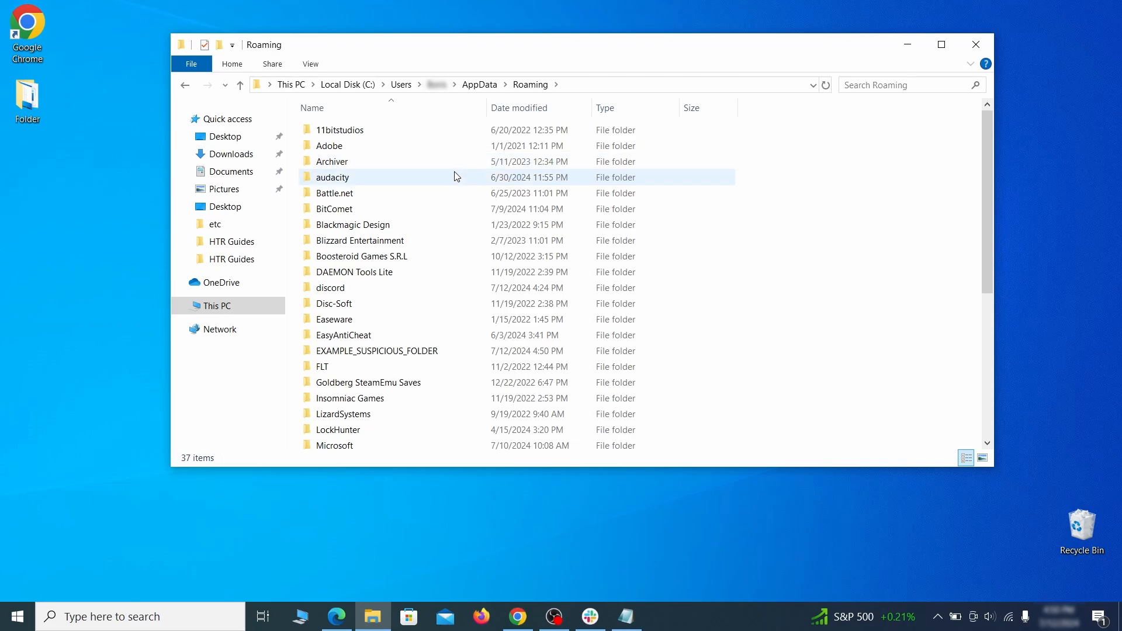
Step: Try to delete EXAMPLE_SUSPICIOUS_FOLDER from the Roaming folder in File Explorer
scroll(451, 201, down, 1)
scroll(449, 210, down, 1)
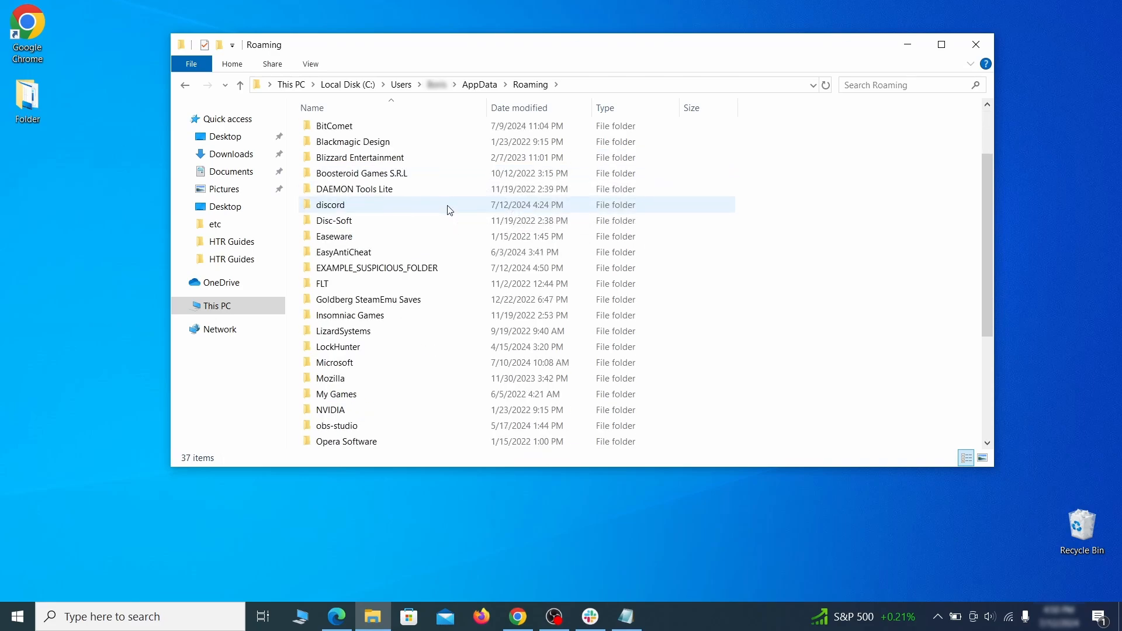
click(461, 270)
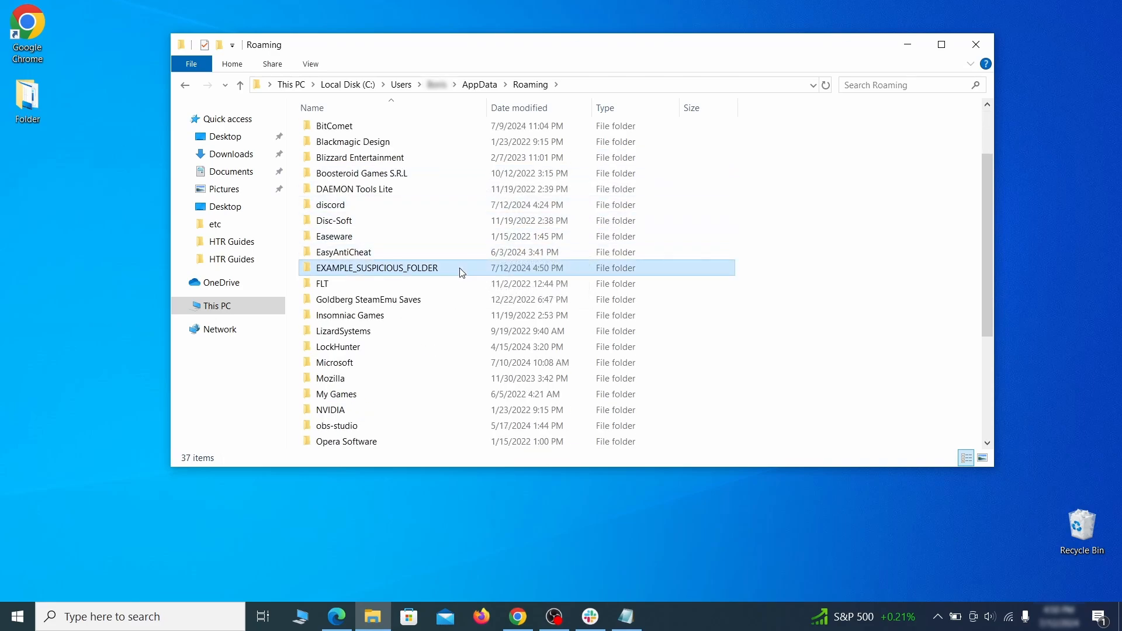
right_click(502, 271)
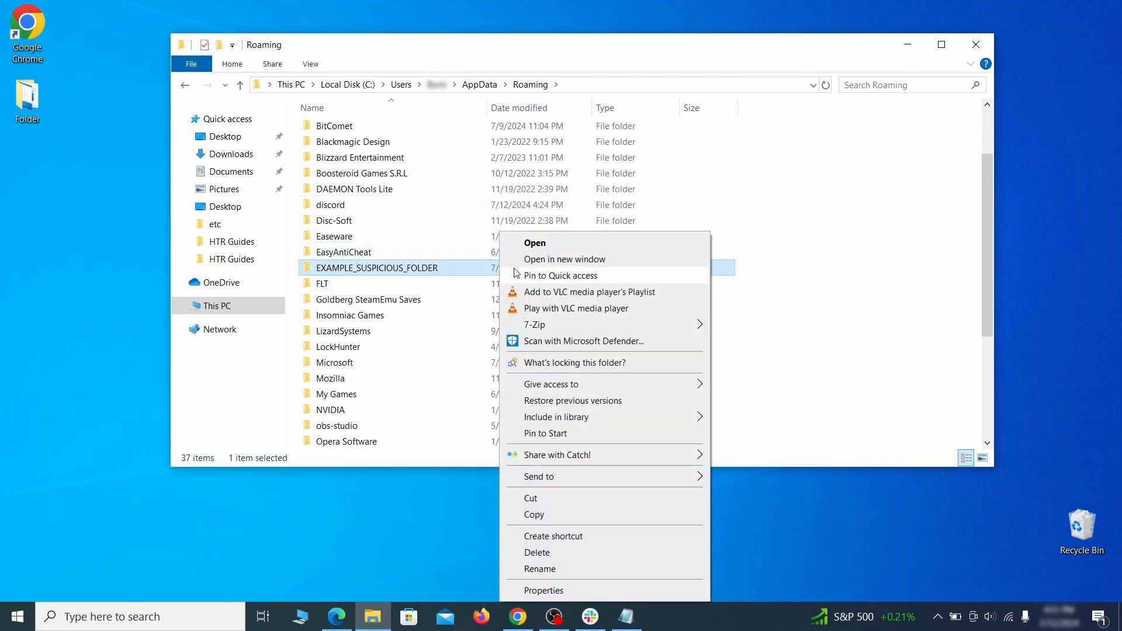
click(556, 559)
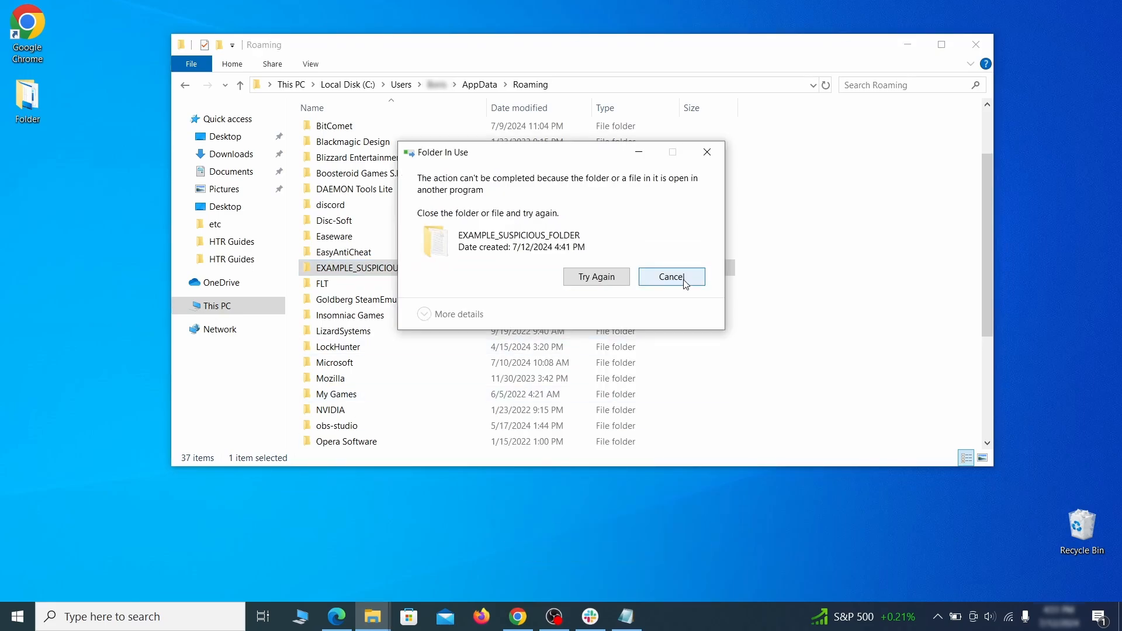
Step: Check what is locking EXAMPLE_SUSPICIOUS_FOLDER and delete the folder with LockHunter
right_click(468, 267)
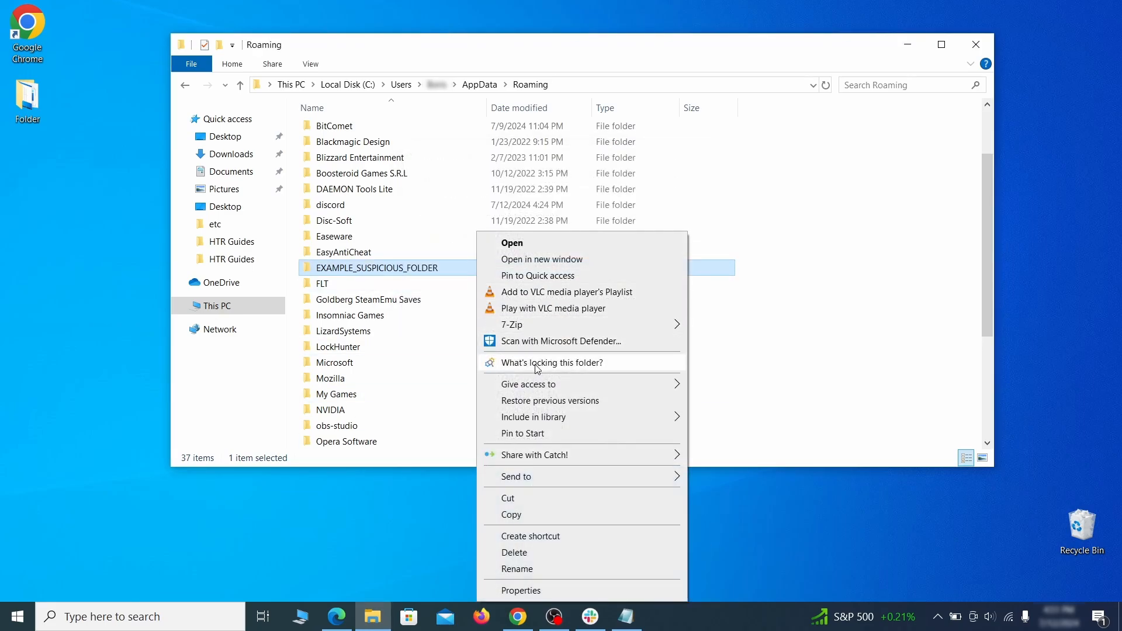
click(514, 363)
click(504, 149)
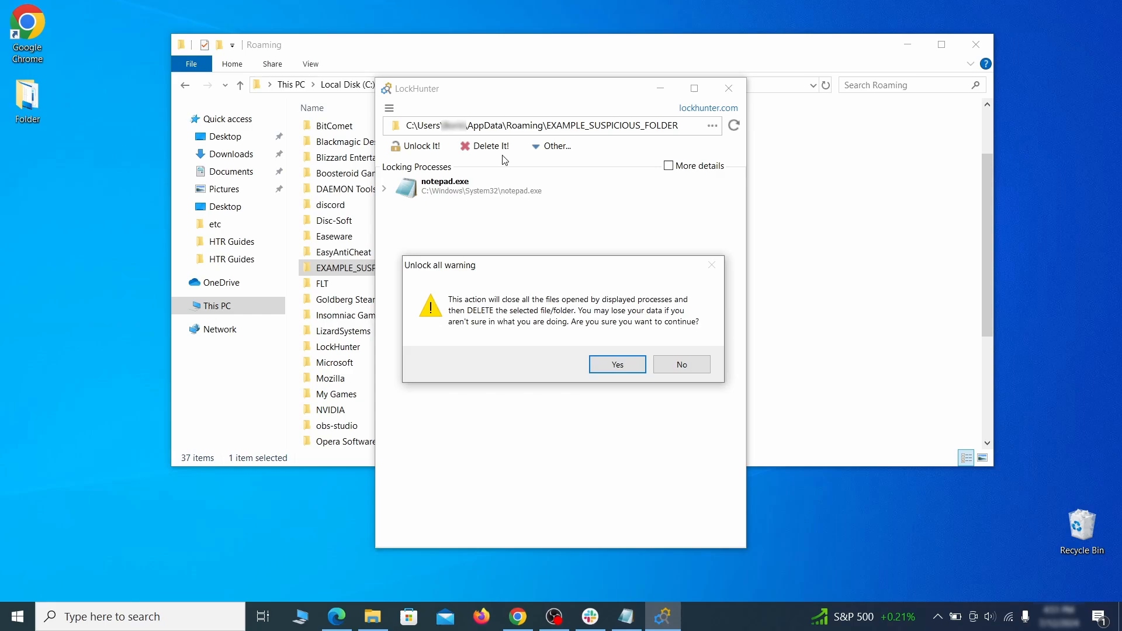
click(609, 364)
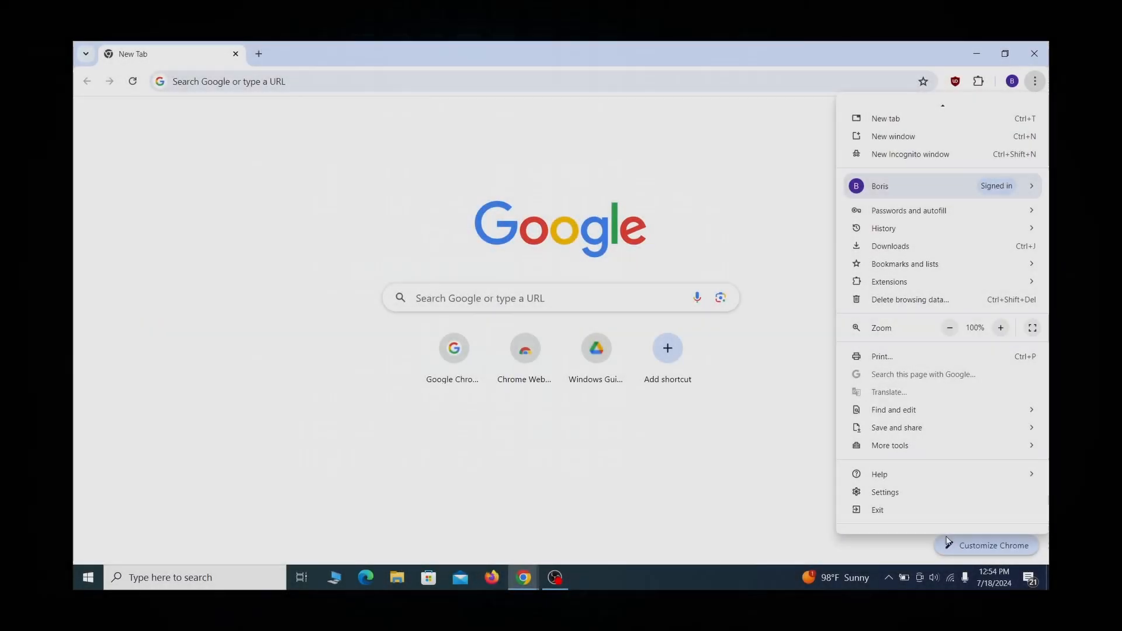
click(924, 519)
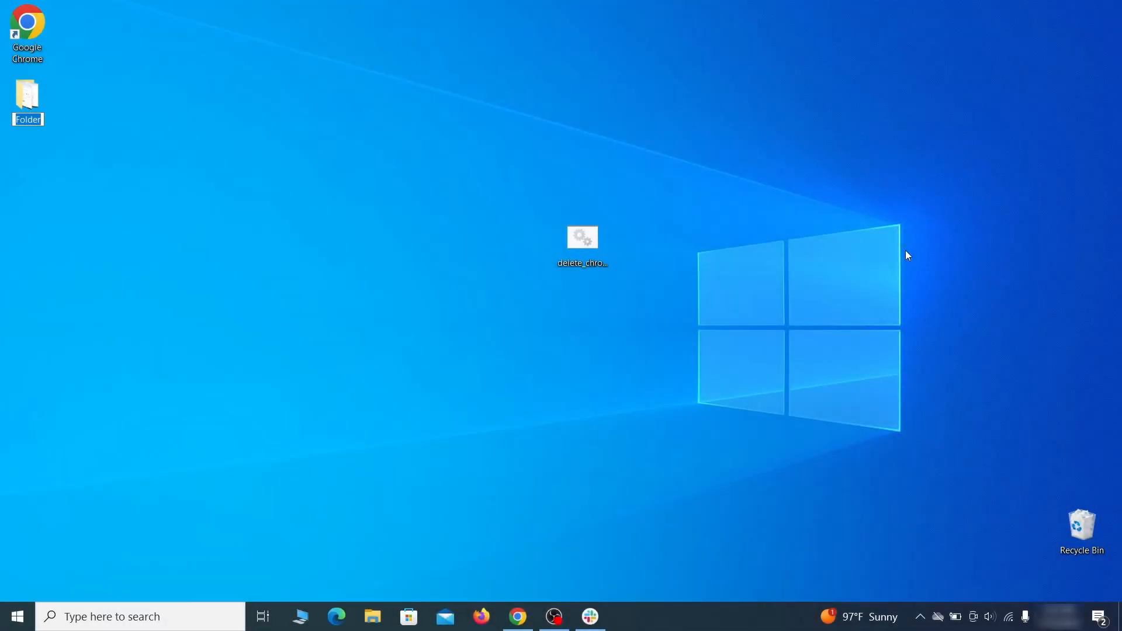
Step: Search Windows for "edit group policy" and open the Local Group Policy Editor
key(super)
text(edit group policy)
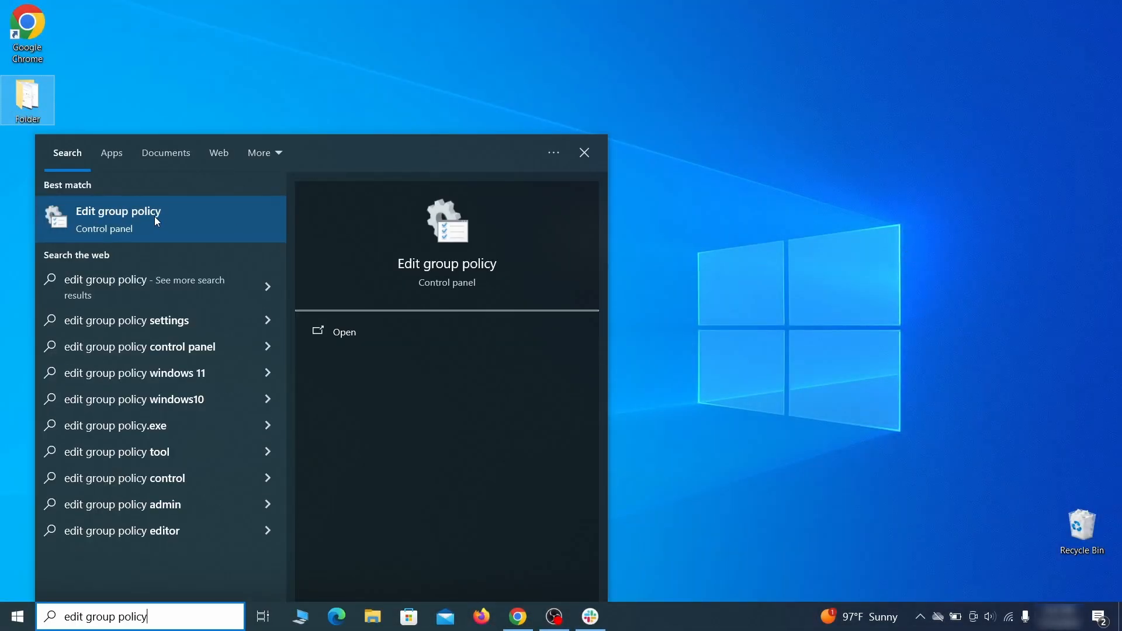
click(150, 216)
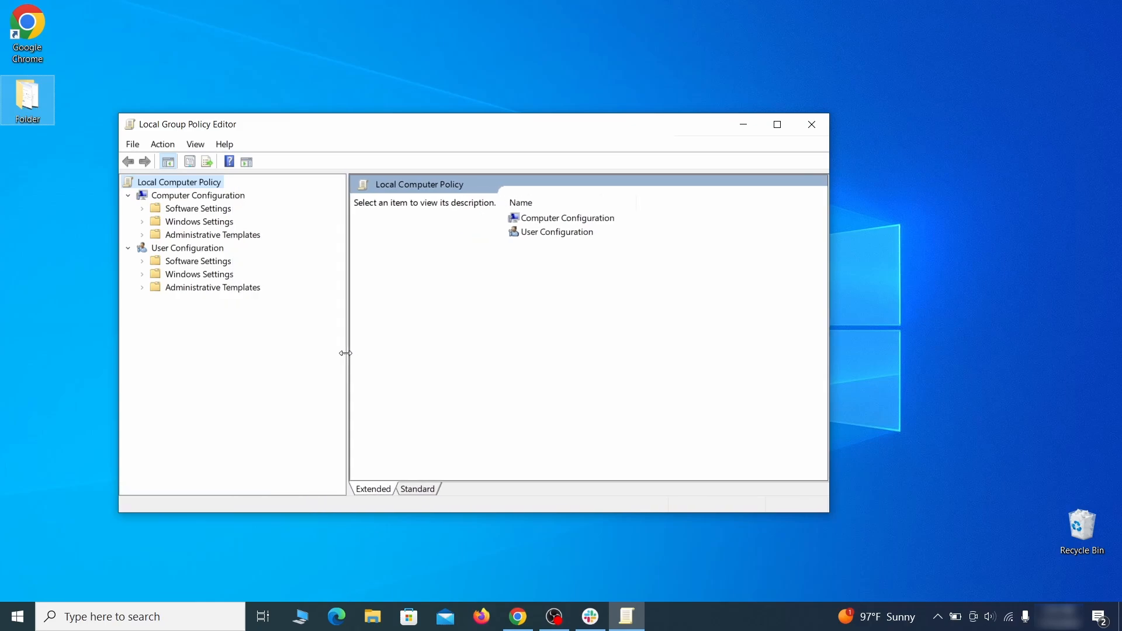
Step: Remove the chrome policy template from Administrative Templates under Computer Configuration, and close the policy editor
click(186, 197)
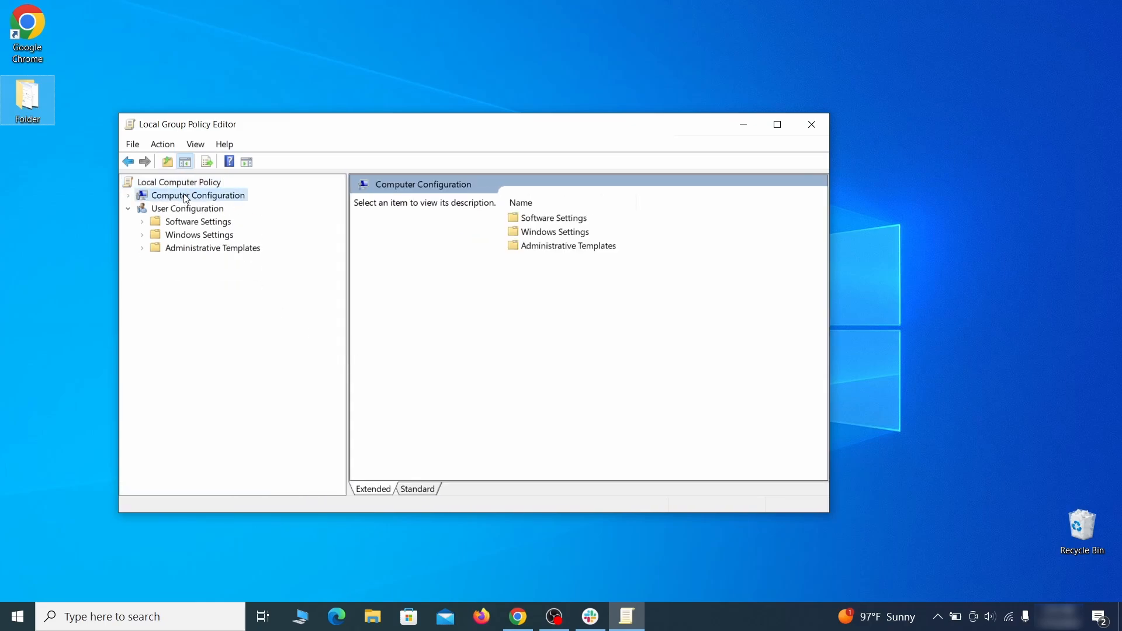
click(249, 236)
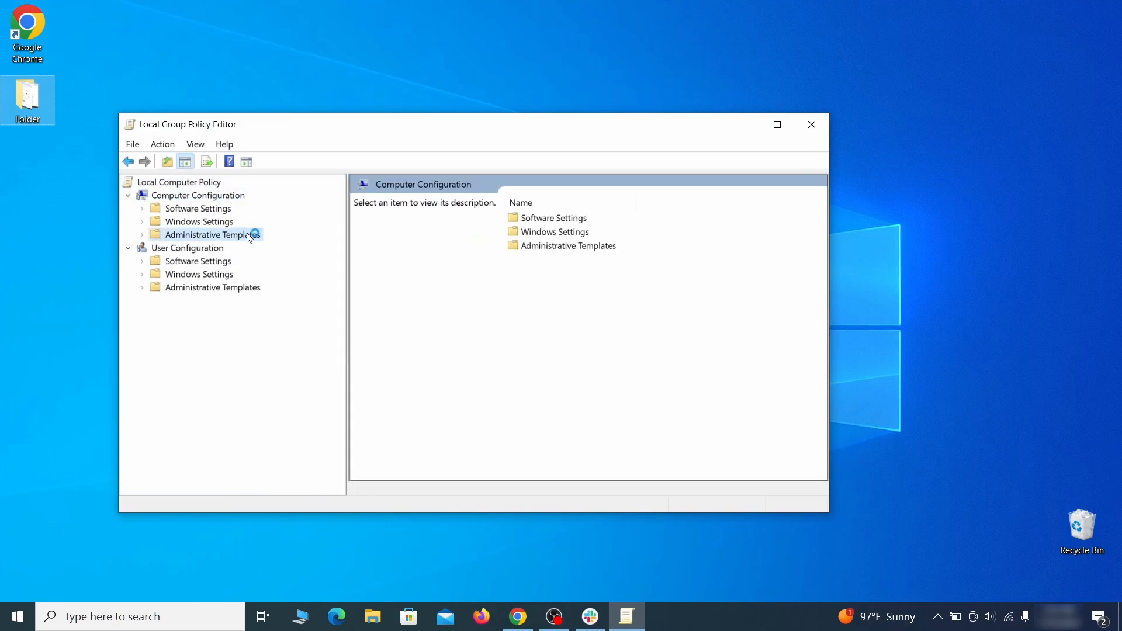
right_click(250, 235)
click(359, 245)
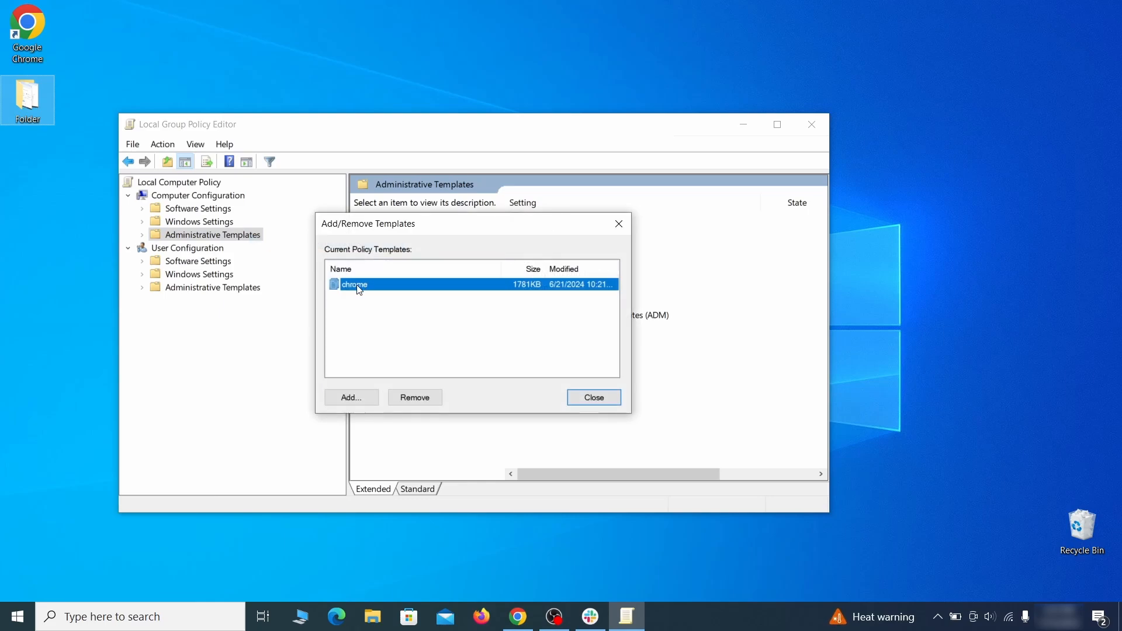
click(424, 399)
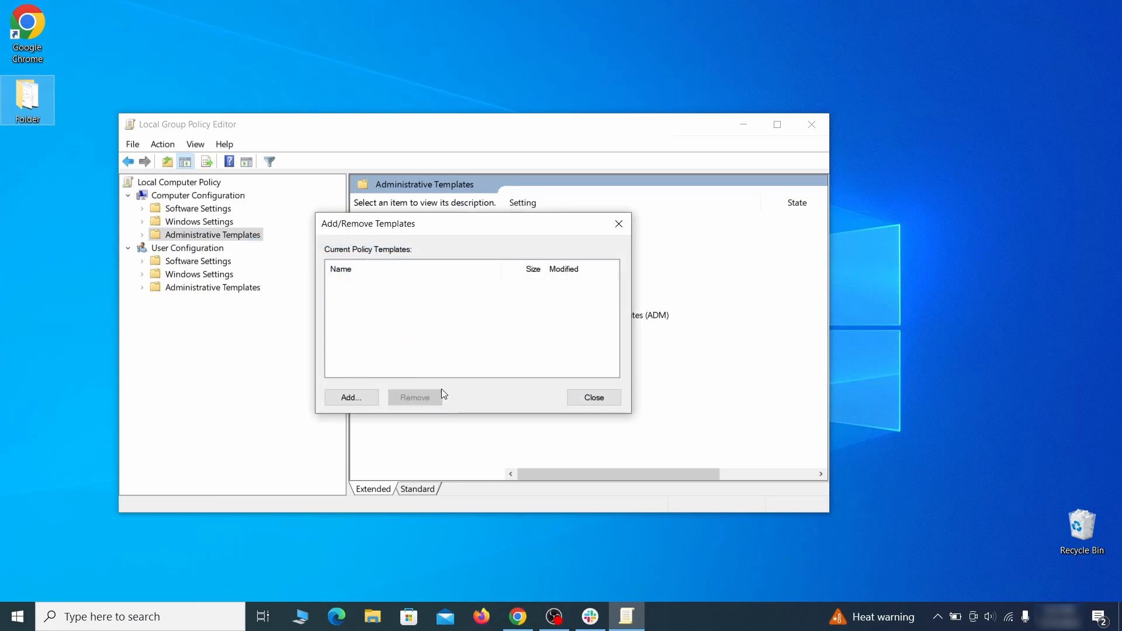
click(605, 396)
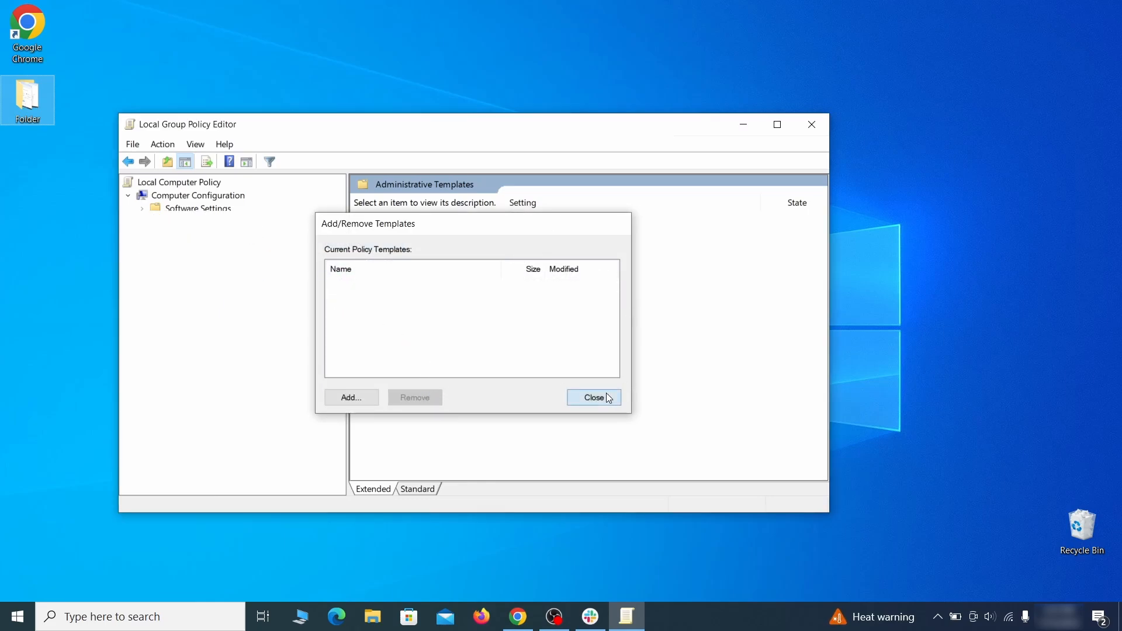
click(813, 125)
Step: Restart the computer and display Chrome's main options
click(18, 617)
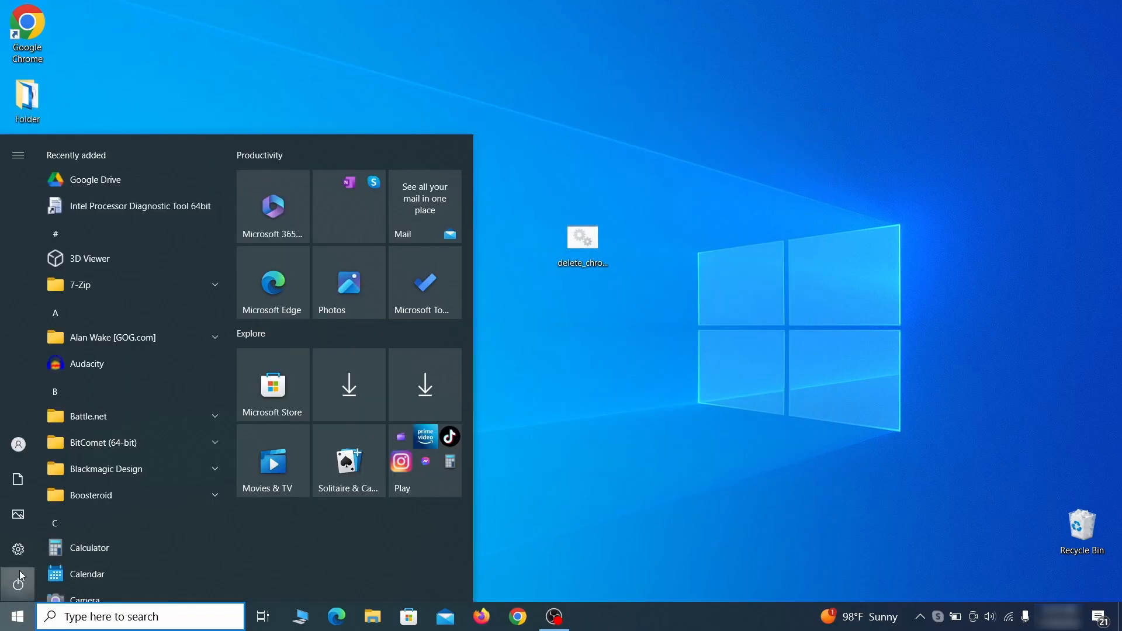
click(18, 583)
click(98, 547)
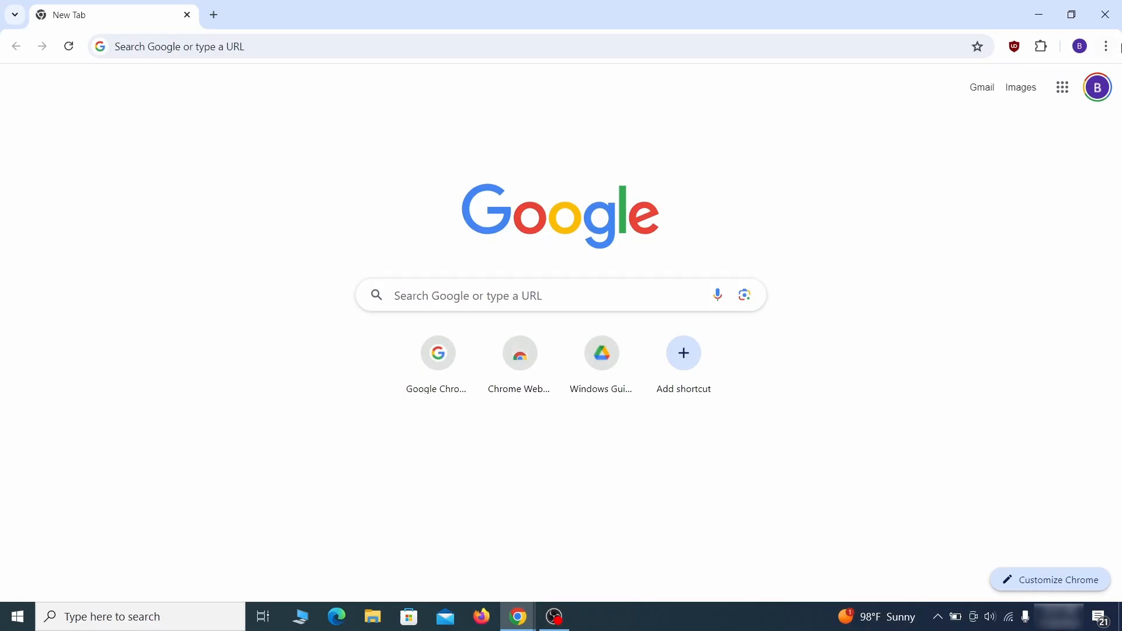
click(1107, 46)
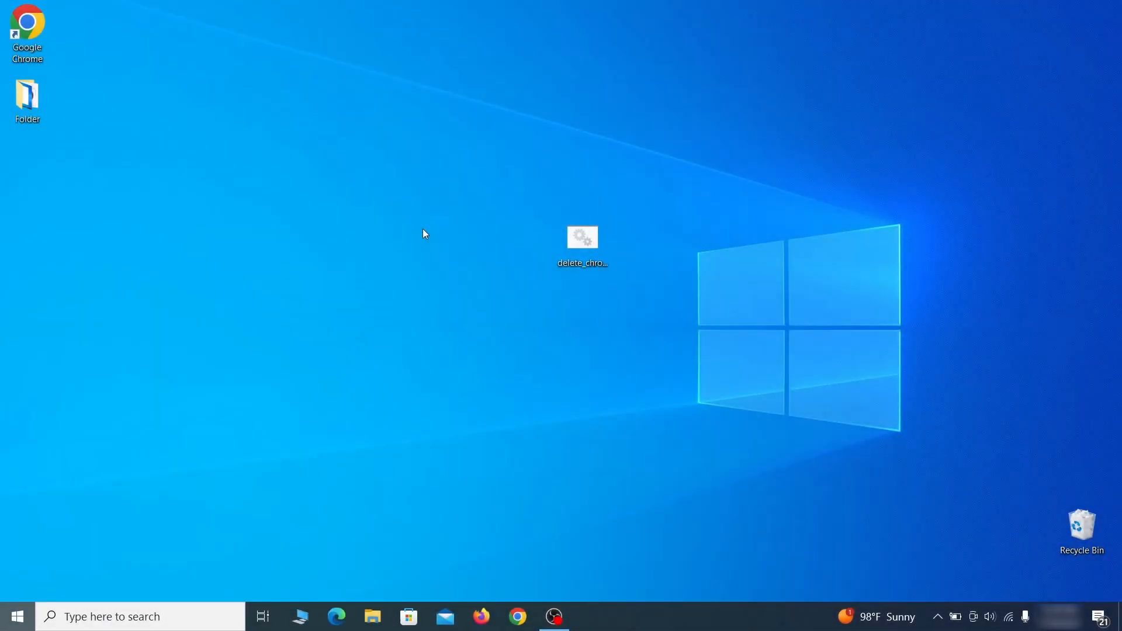
Step: Open the Registry Editor and expand the BCD00000000 key under HKEY_LOCAL_MACHINE
key(super)
text(reg)
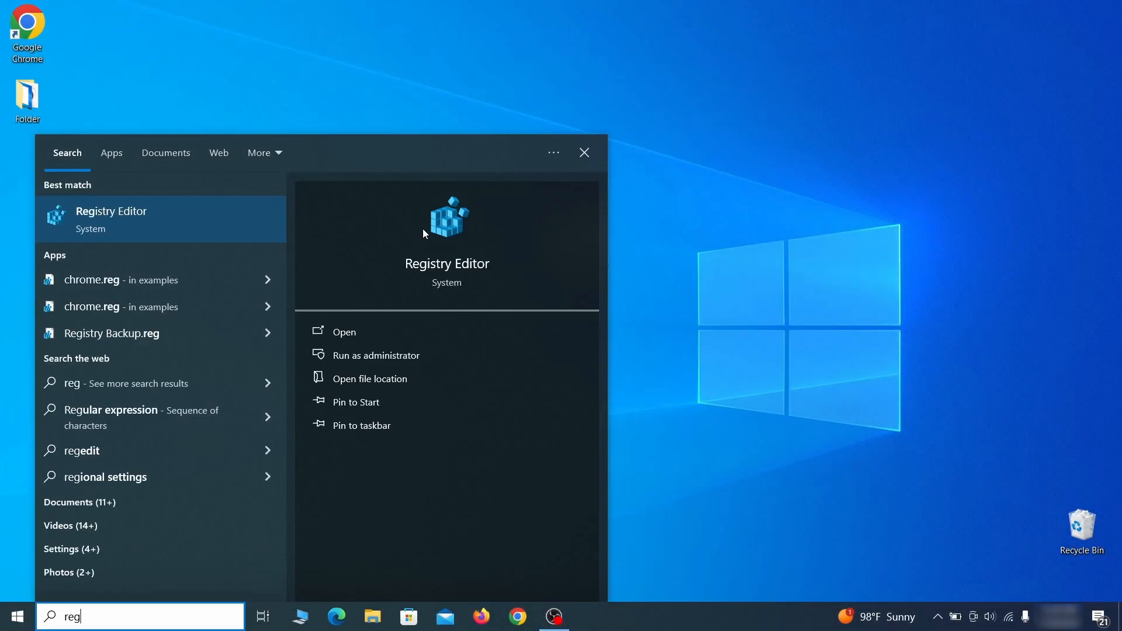
key(Return)
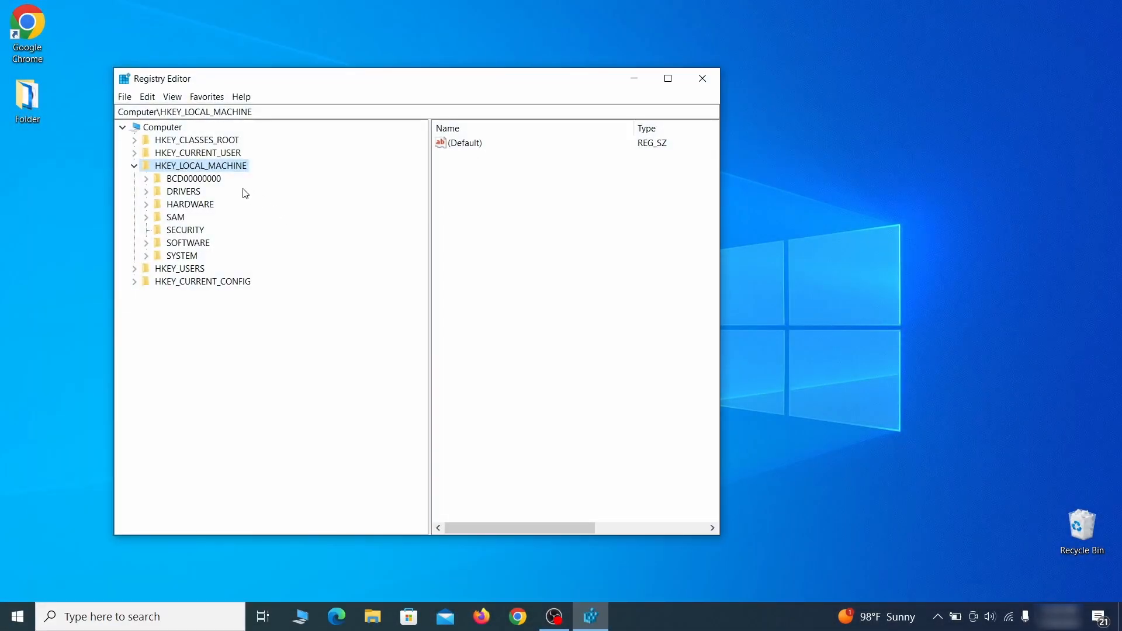
click(146, 178)
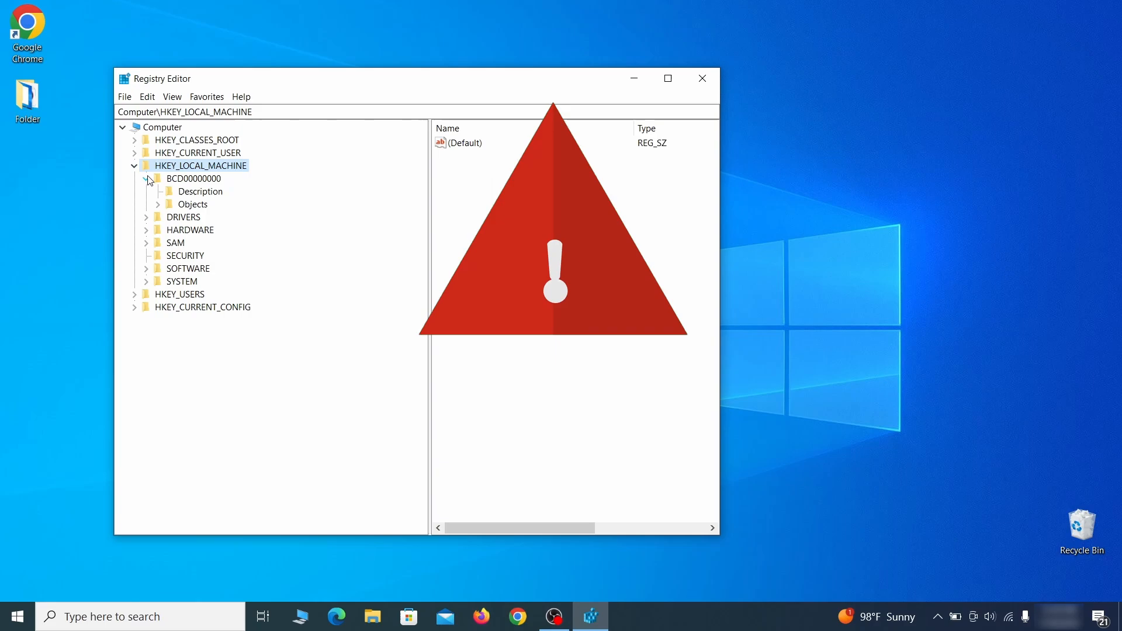
click(158, 204)
click(169, 332)
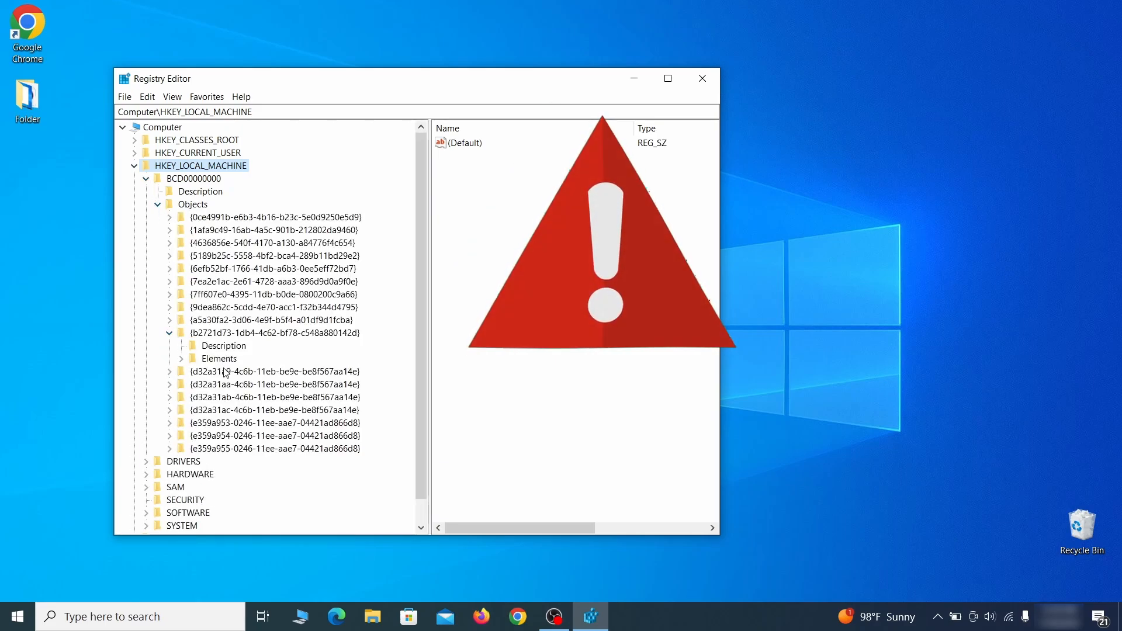
click(181, 358)
click(235, 397)
right_click(235, 397)
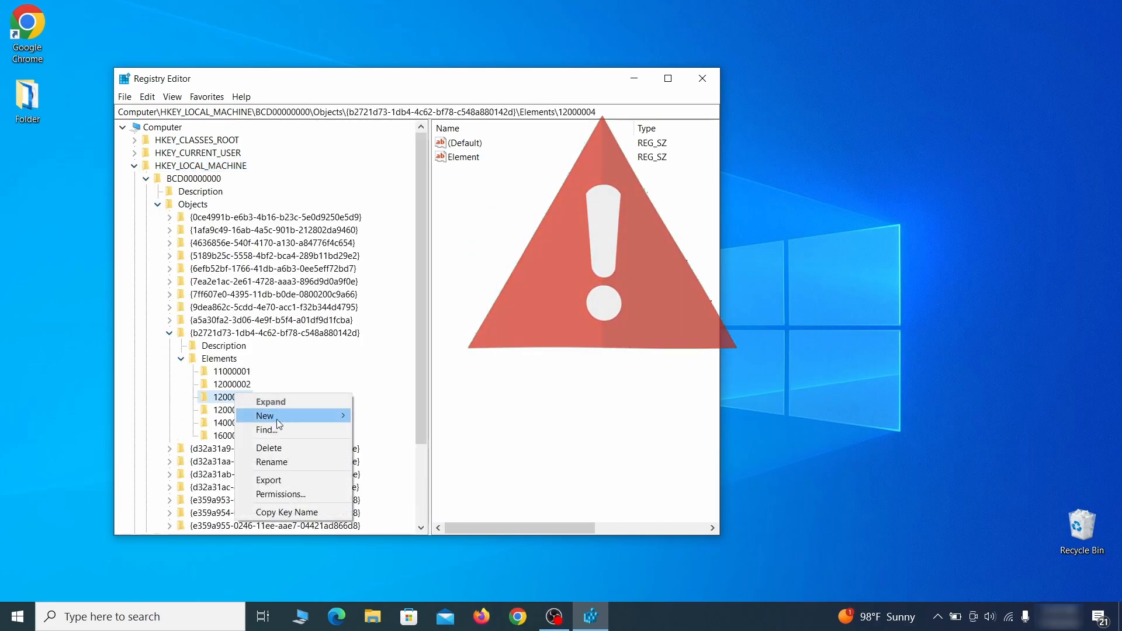
click(289, 447)
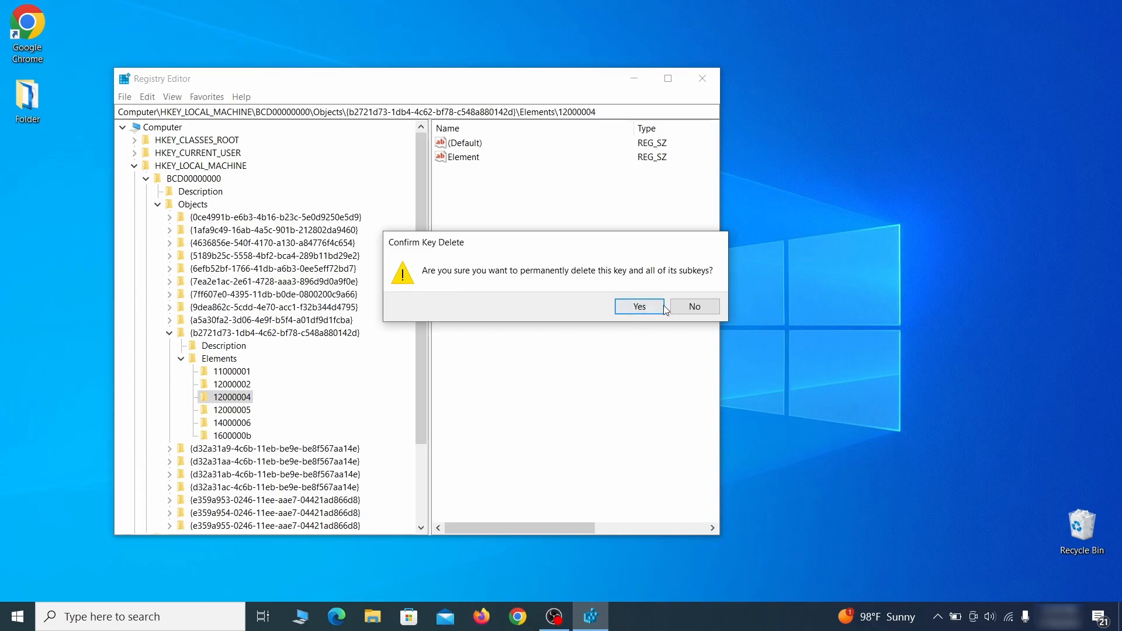
click(708, 314)
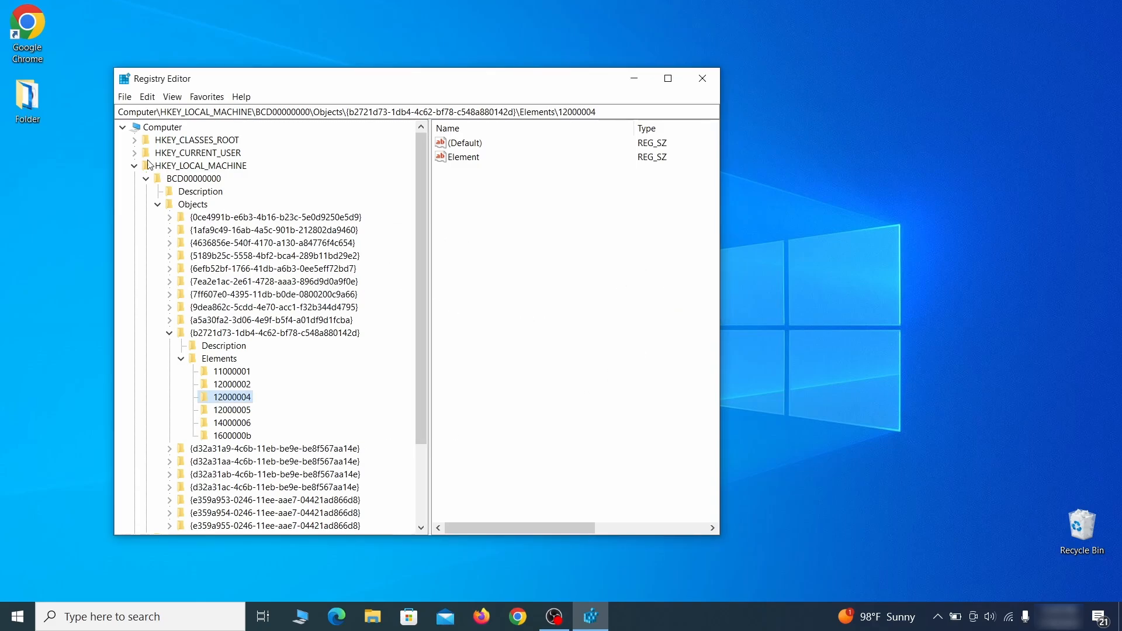
scroll(184, 448, down, 3)
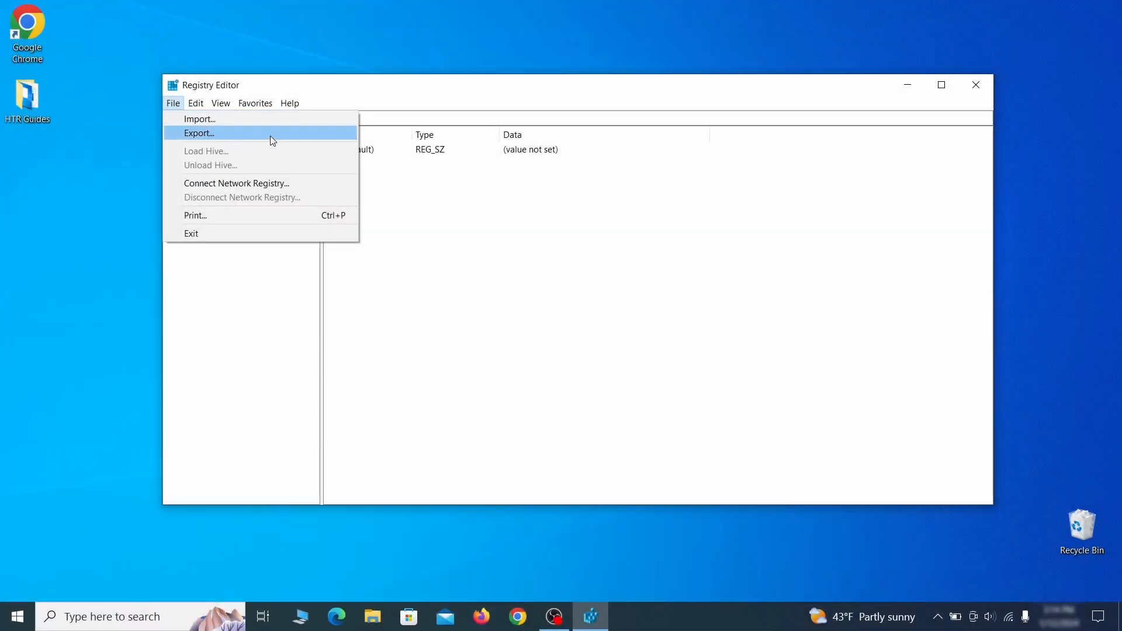
Step: Export the registry as a backup file, and select Registry Backup 1 on the desktop for import
click(271, 134)
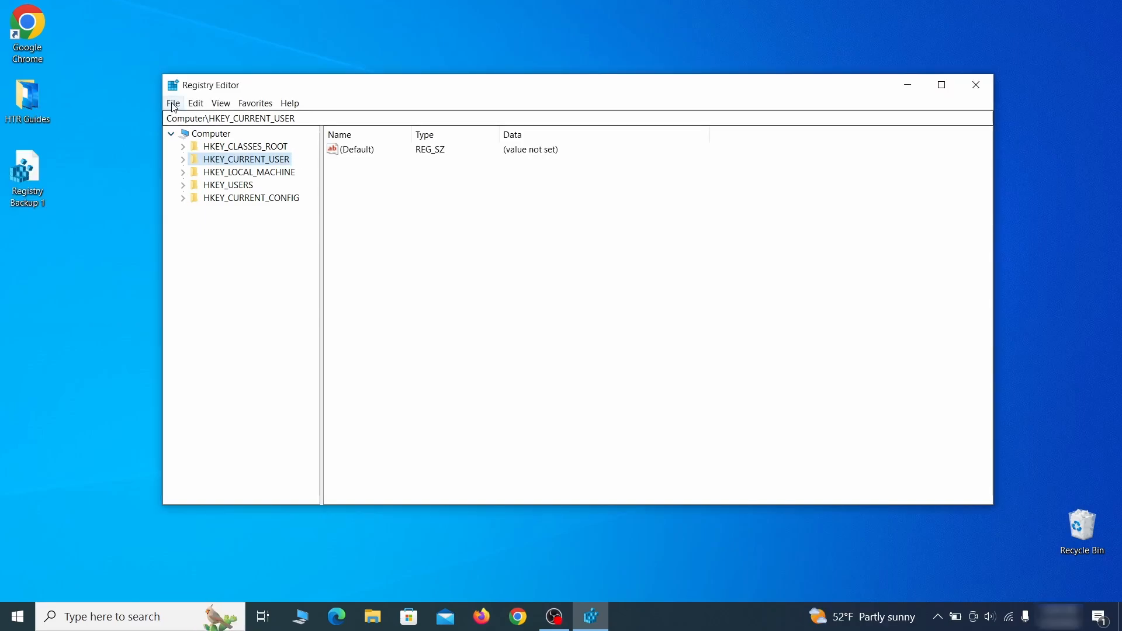
click(173, 103)
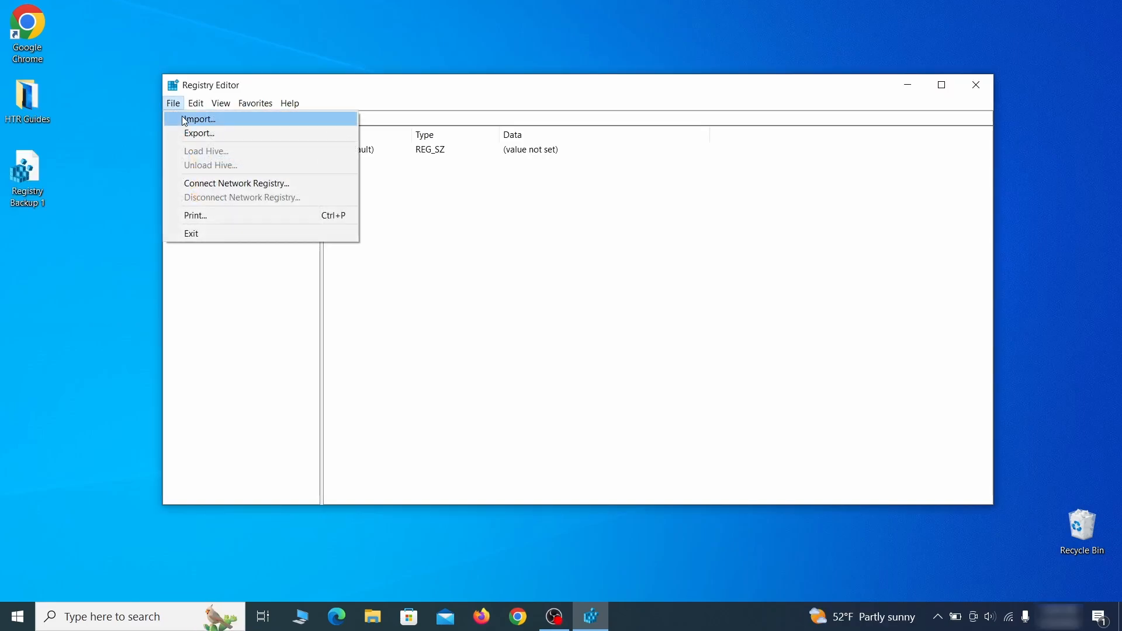
click(241, 122)
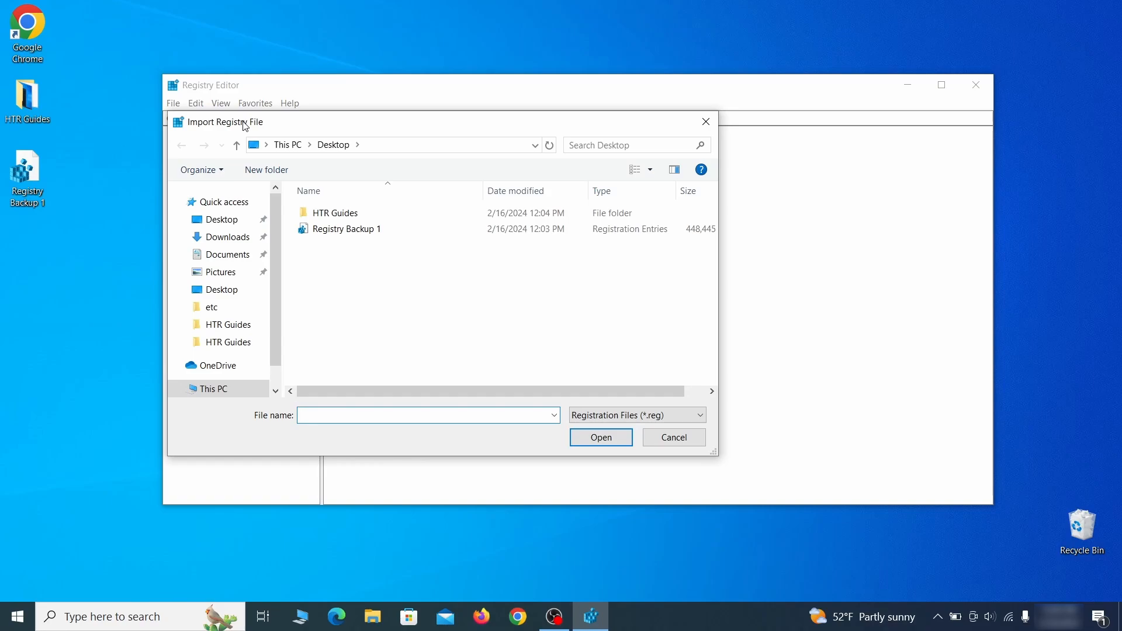
click(389, 235)
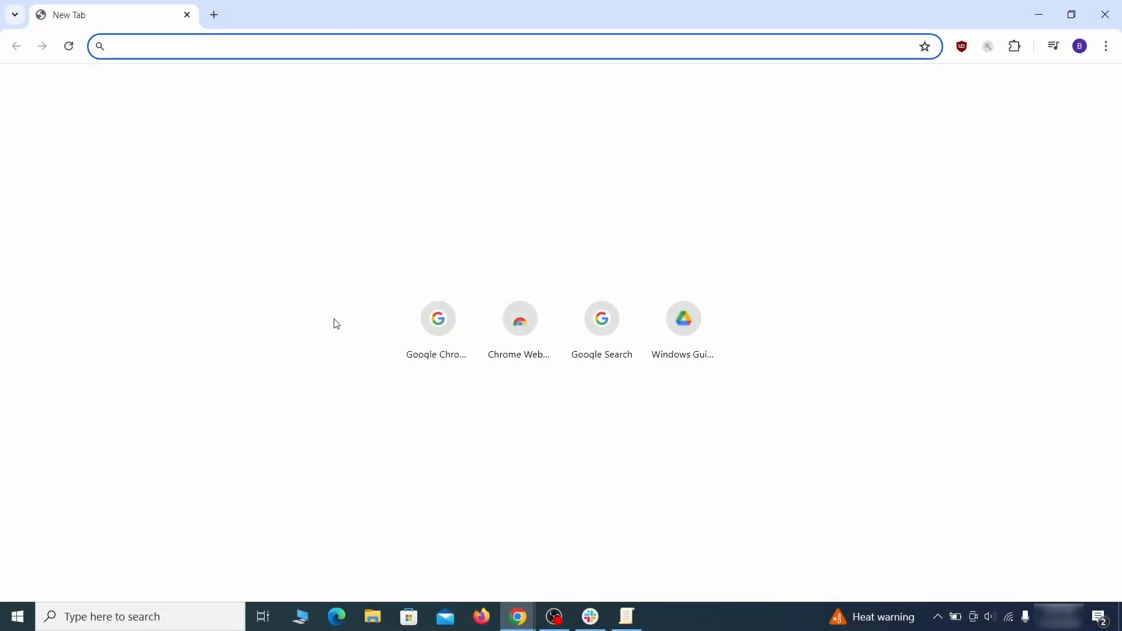
Step: Open chrome://policy in Chrome and copy the HomepageLocation policy value into the New Text Document in Notepad
text(ch)
key(Return)
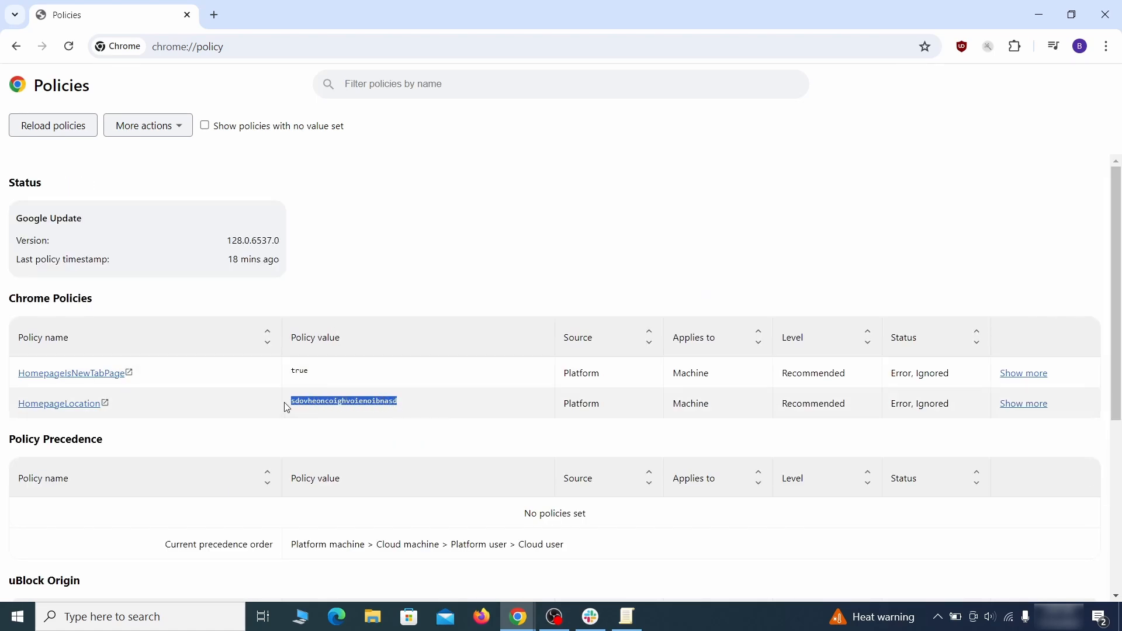
right_click(313, 411)
click(336, 415)
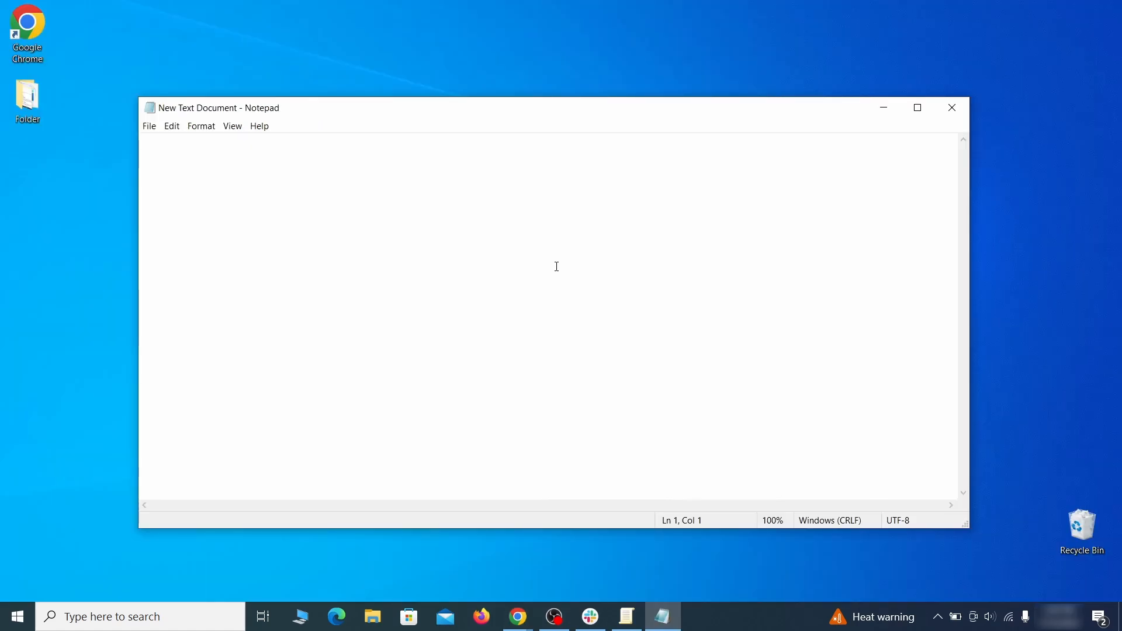
right_click(543, 257)
click(578, 311)
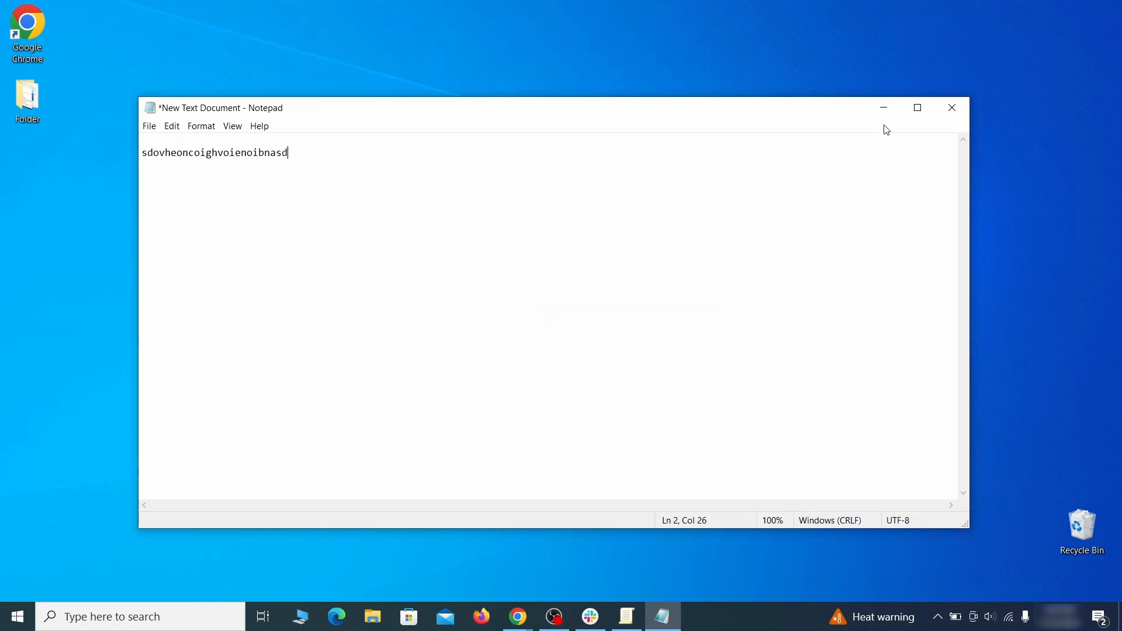
click(882, 111)
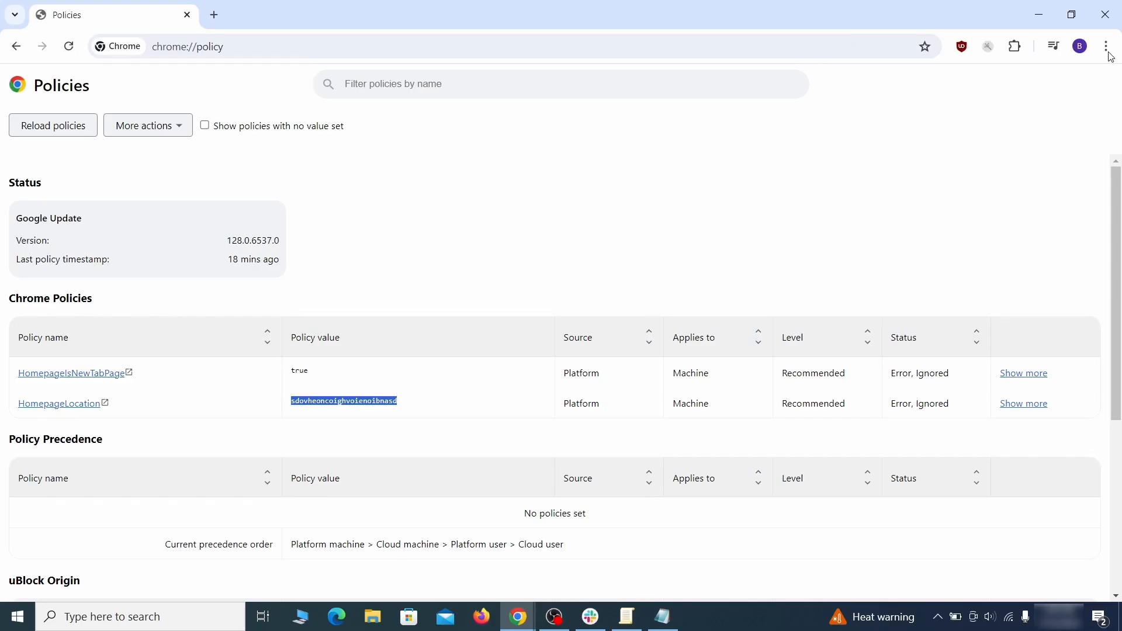
Step: Display Chrome's main options, and delete all extension folders from the Default profile's Extensions folder in File Explorer
click(1106, 46)
mouse_move(942, 275)
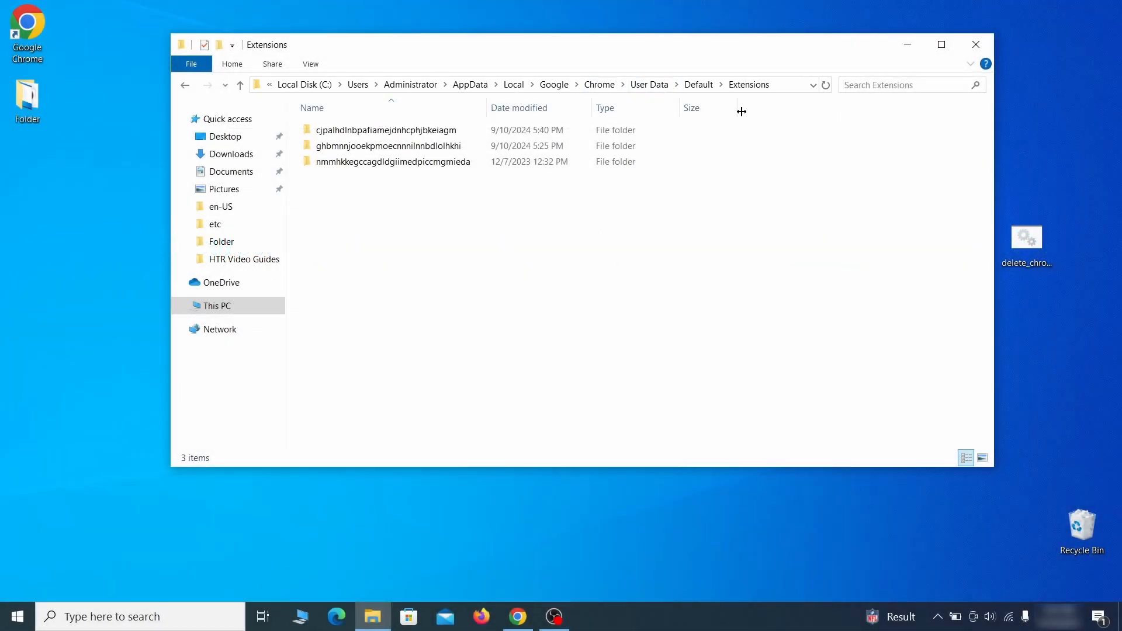
drag(419, 185, 473, 143)
right_click(473, 143)
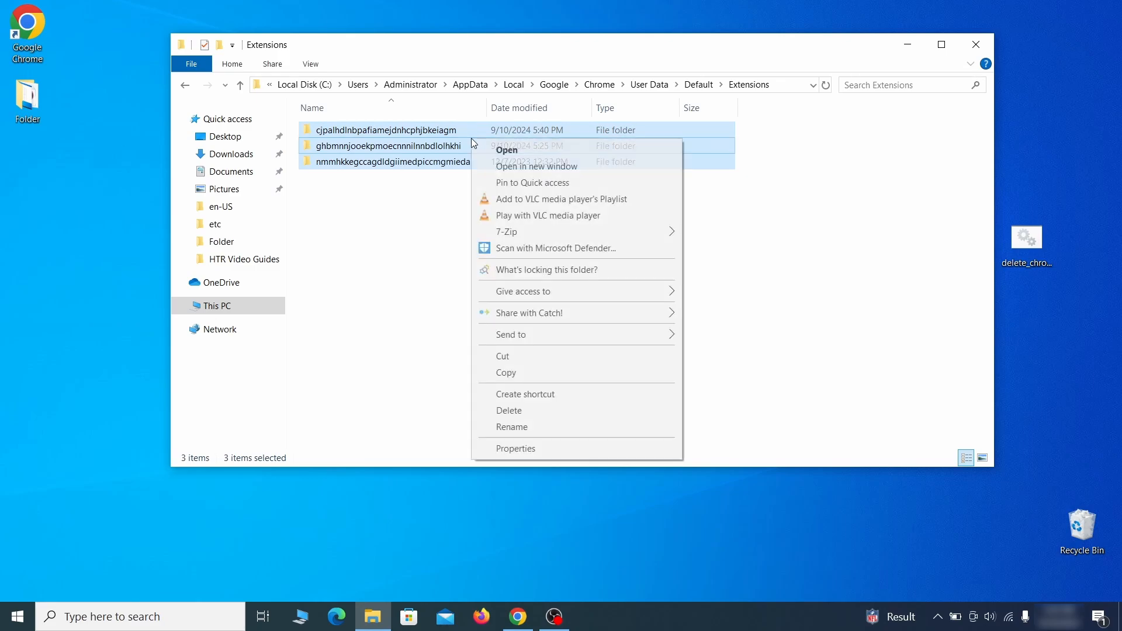
click(508, 411)
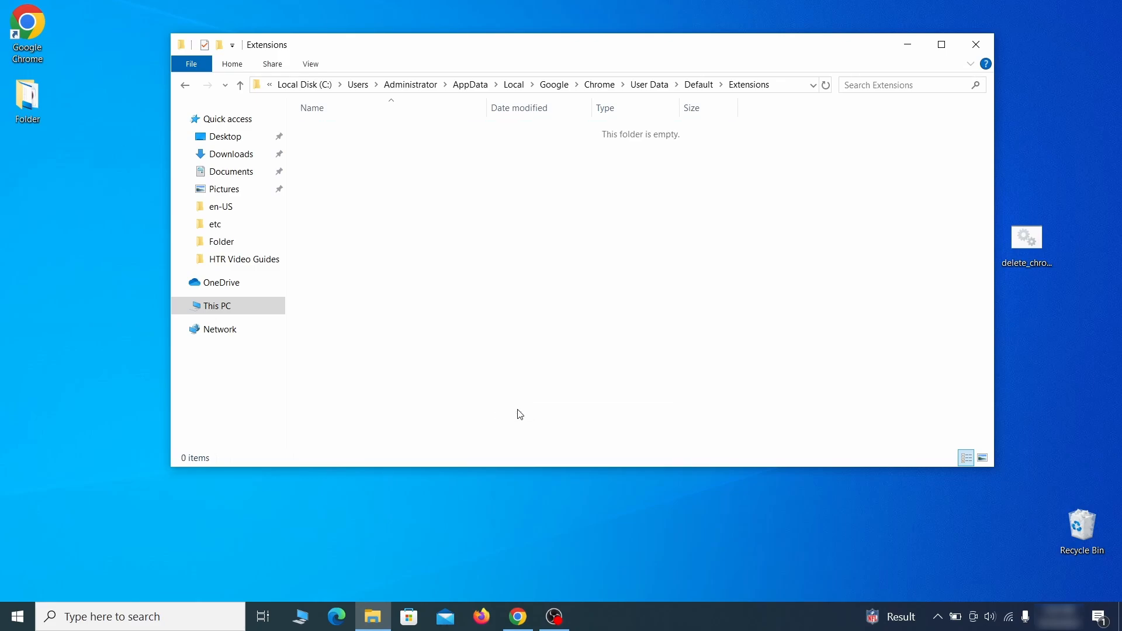
click(974, 48)
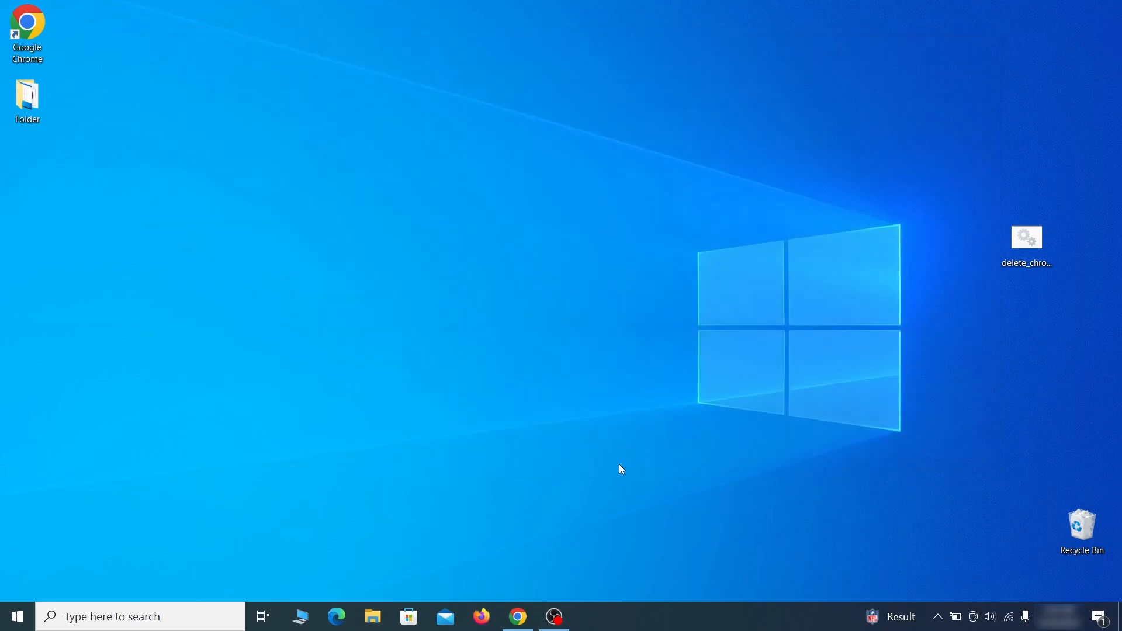
Step: Switch to Chrome's Extensions page and repair the corrupted uBlock Origin extension
click(518, 617)
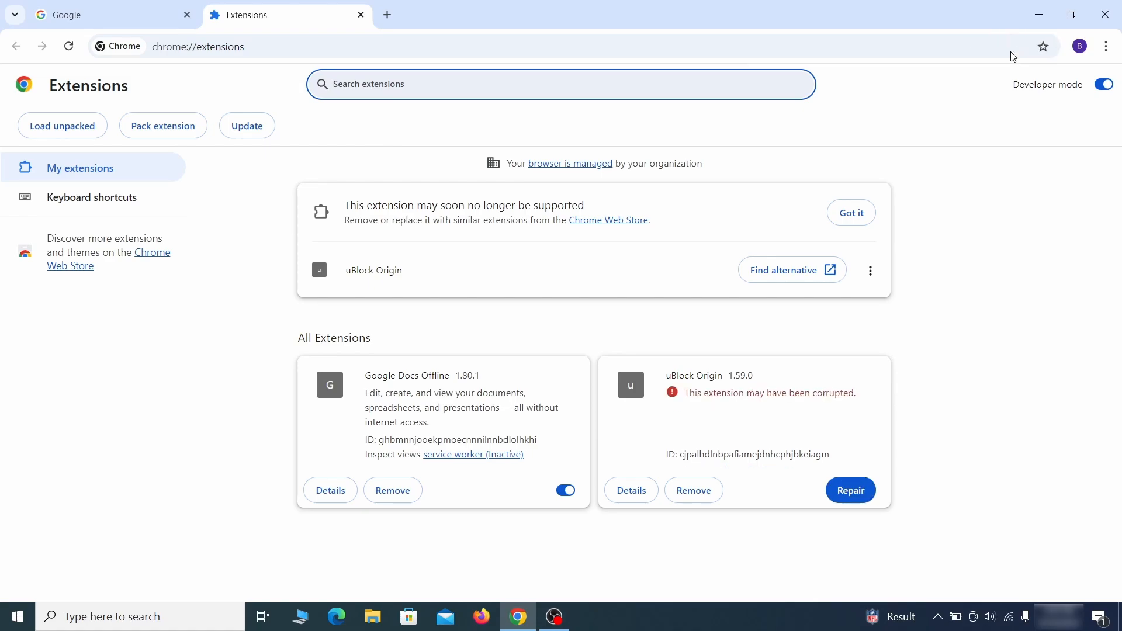
click(858, 503)
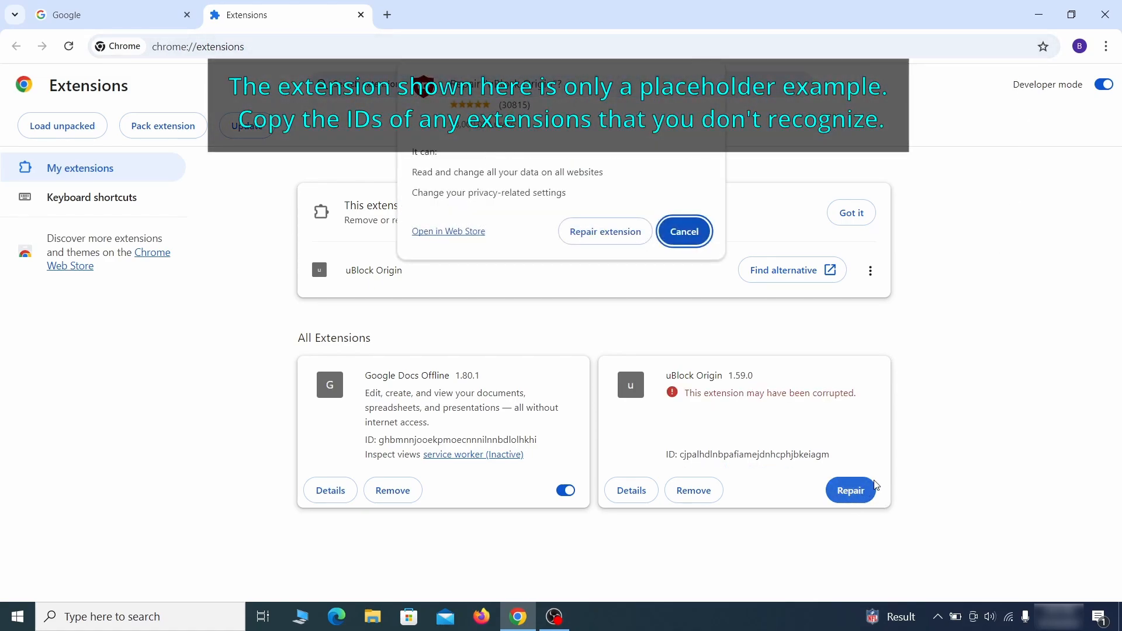
click(605, 232)
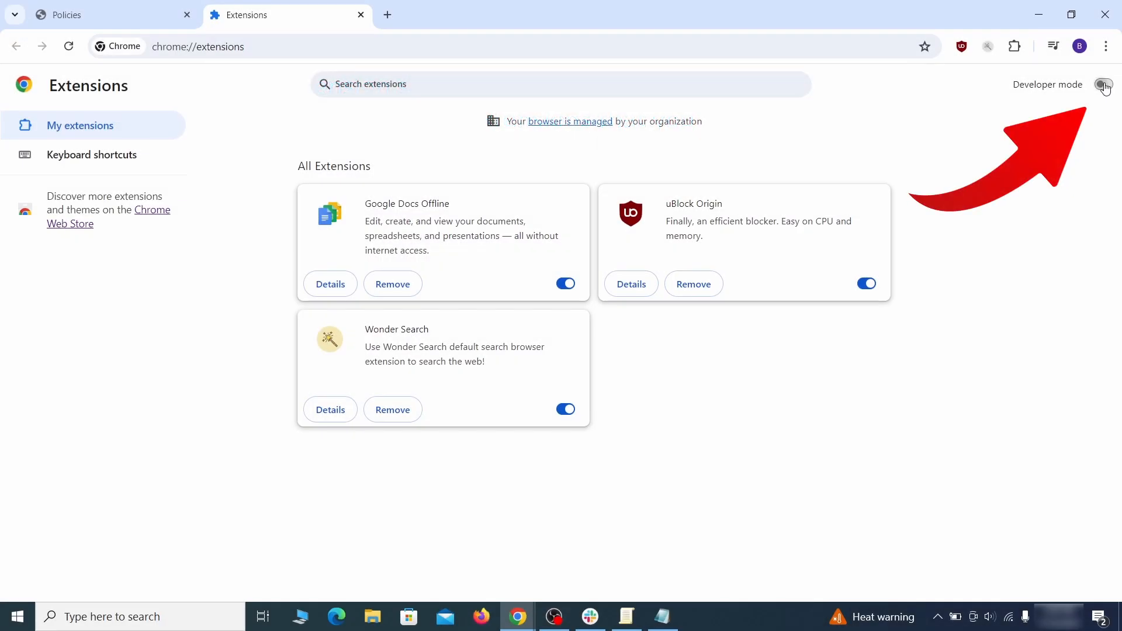
Step: Enable Developer mode on the Extensions page and copy the Wonder Search extension ID into the Notepad document
click(1103, 86)
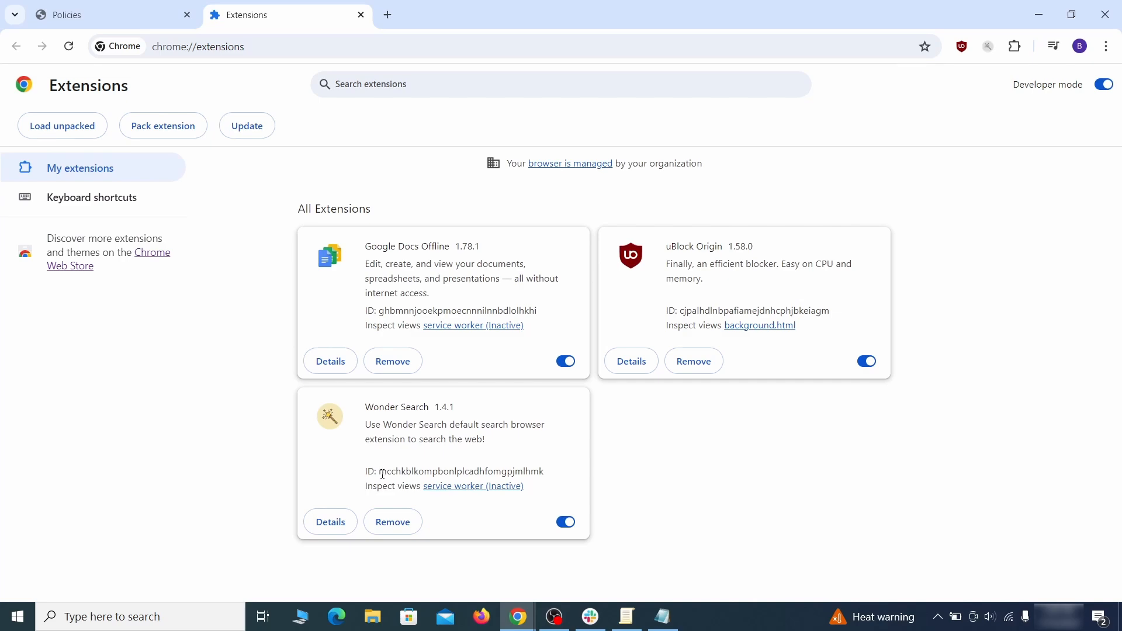
drag(383, 474, 531, 470)
right_click(544, 471)
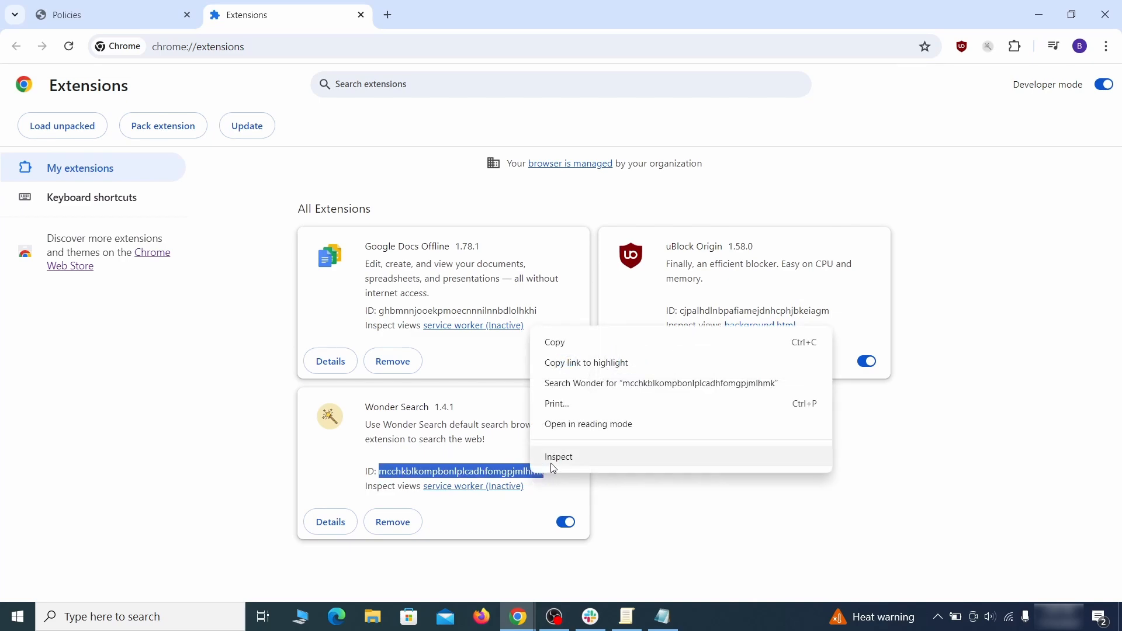
click(588, 346)
click(1042, 18)
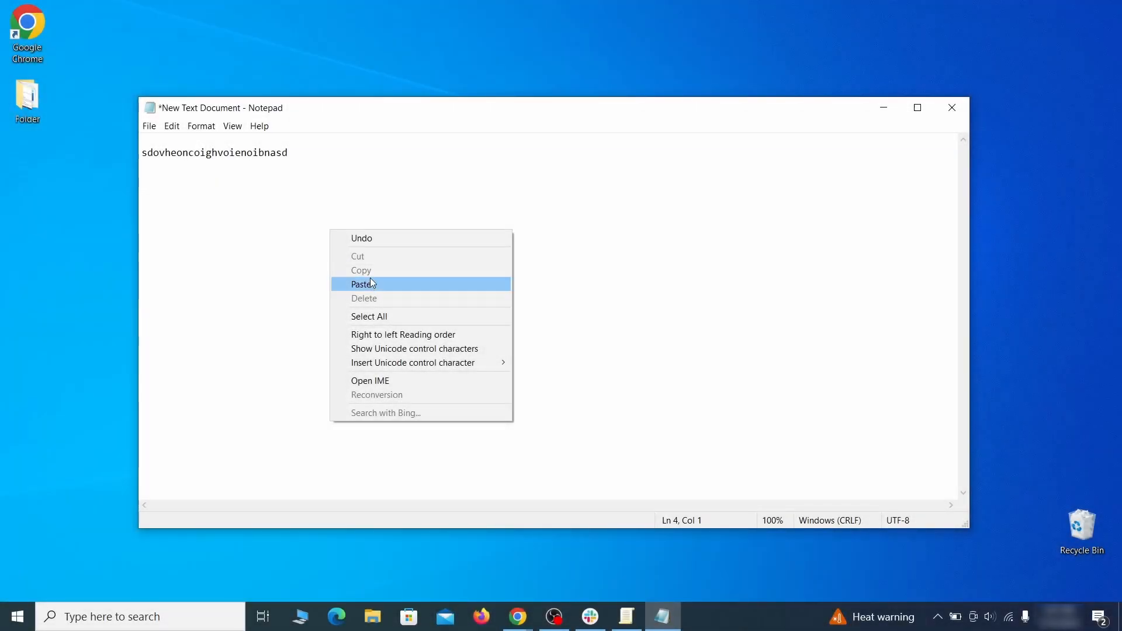
click(384, 283)
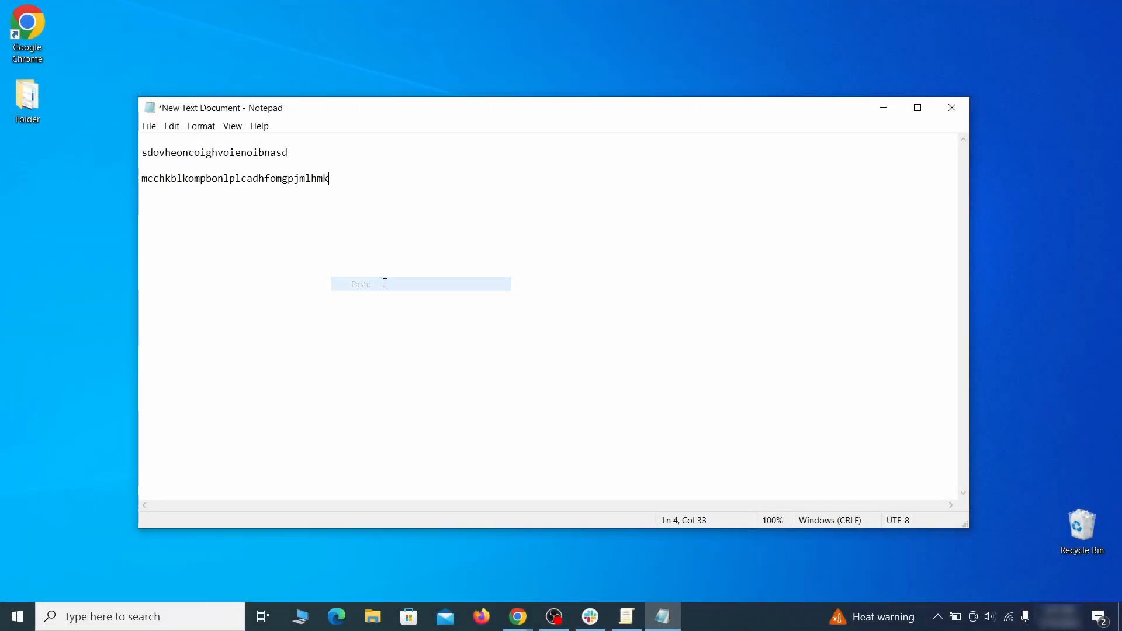
click(879, 113)
Step: Search Windows for "regedit" and run the Registry Editor as administrator
click(14, 623)
text(regedit)
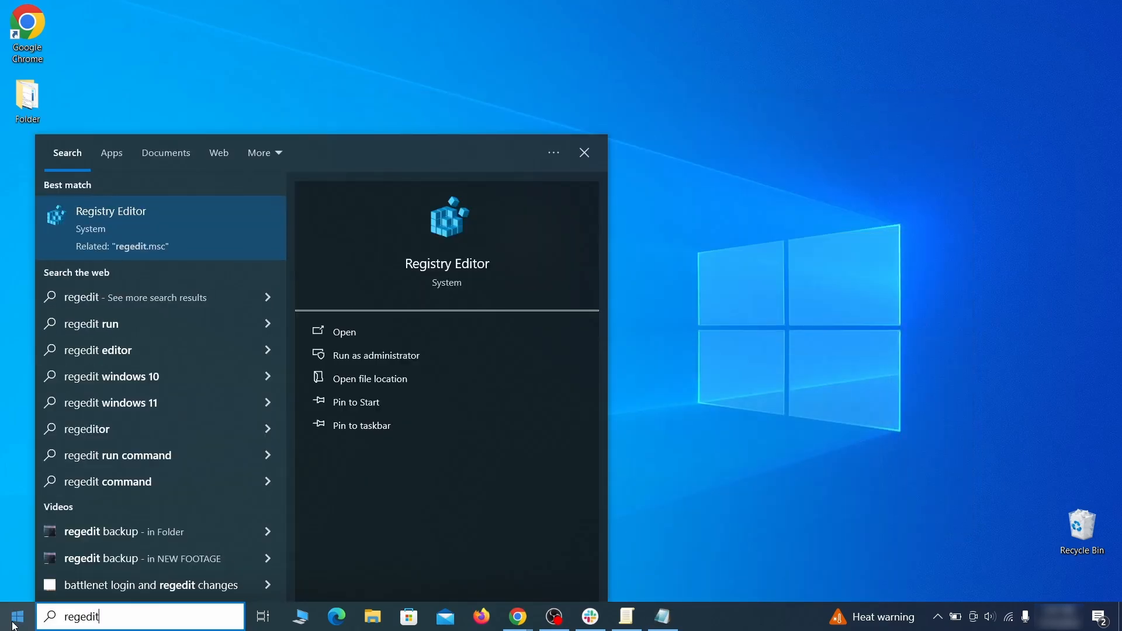
right_click(225, 224)
click(259, 241)
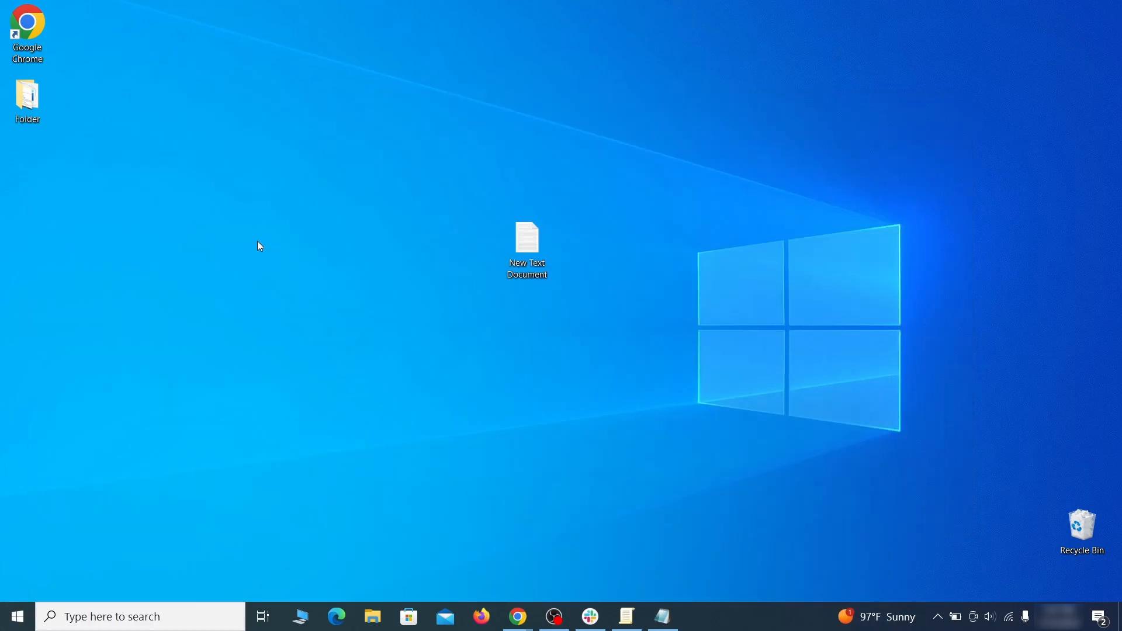
Step: Copy the policy value sdovheoncoighvoienoibnasd from Notepad and search the registry for it
key(ctrl+f)
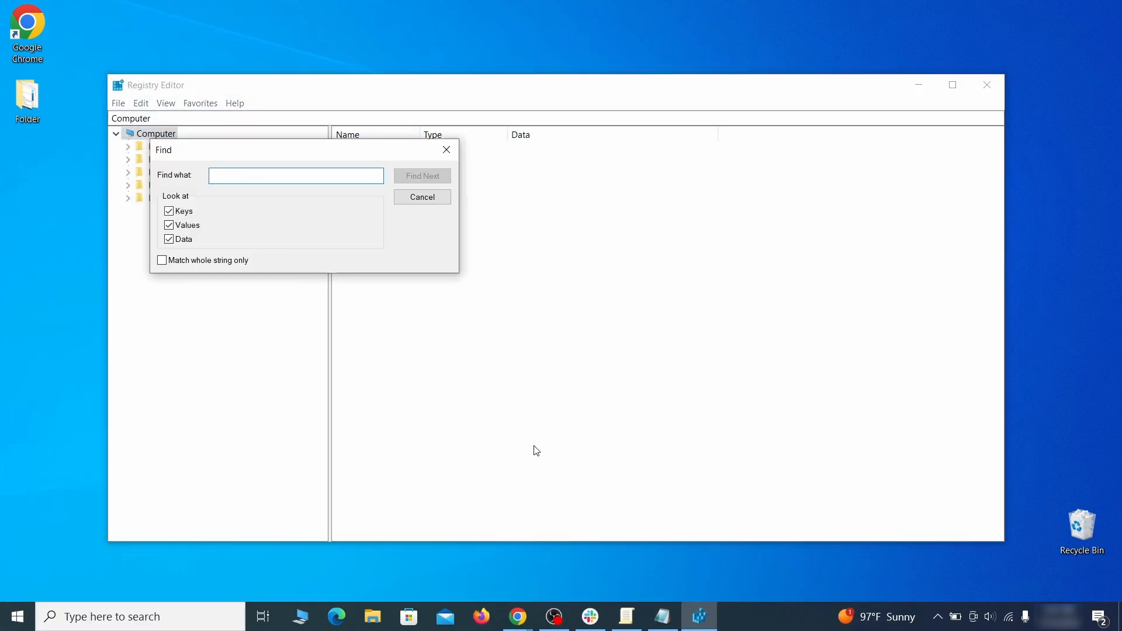
click(665, 619)
right_click(251, 154)
click(284, 196)
click(115, 215)
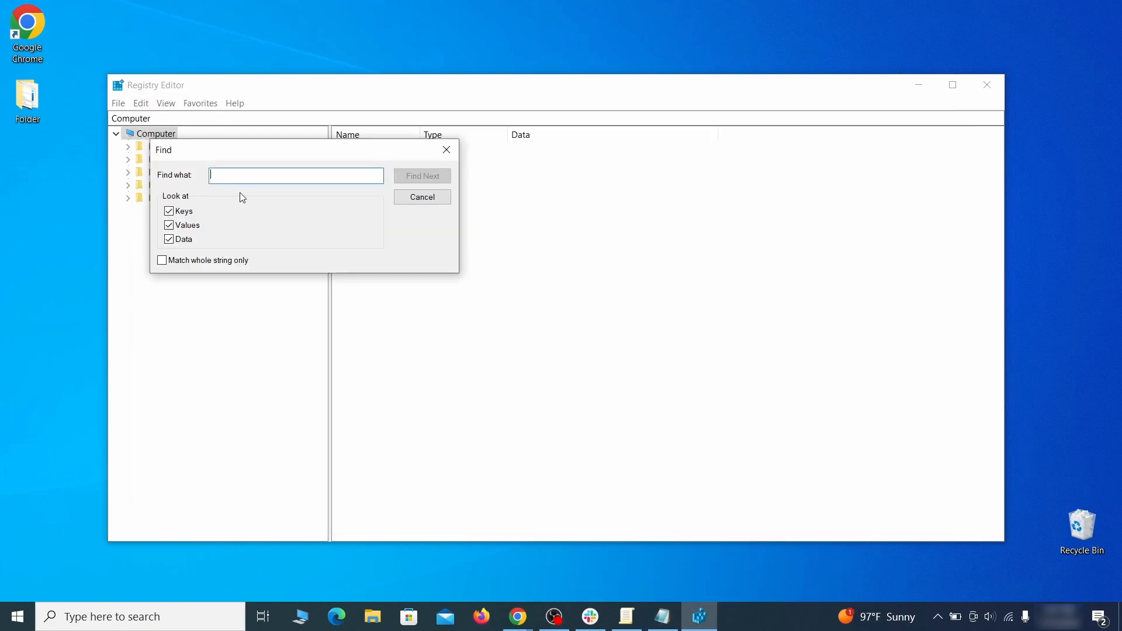
right_click(249, 176)
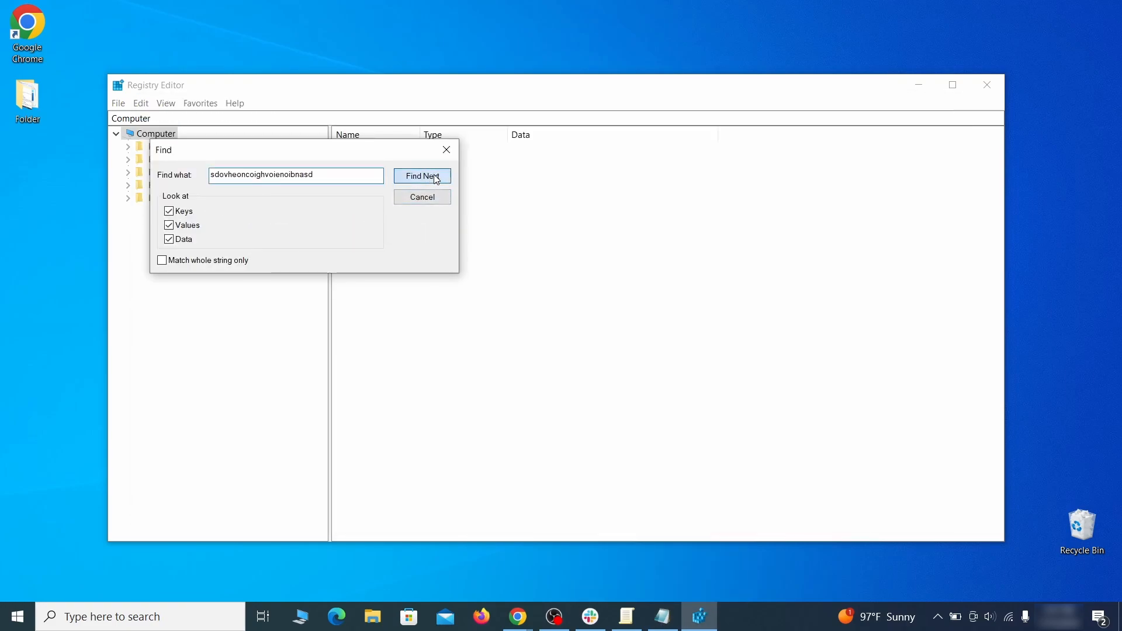
click(437, 179)
Step: Delete the Recommended key under Google\Chrome in Group Policy Objects, and open the registry's editing options
right_click(275, 351)
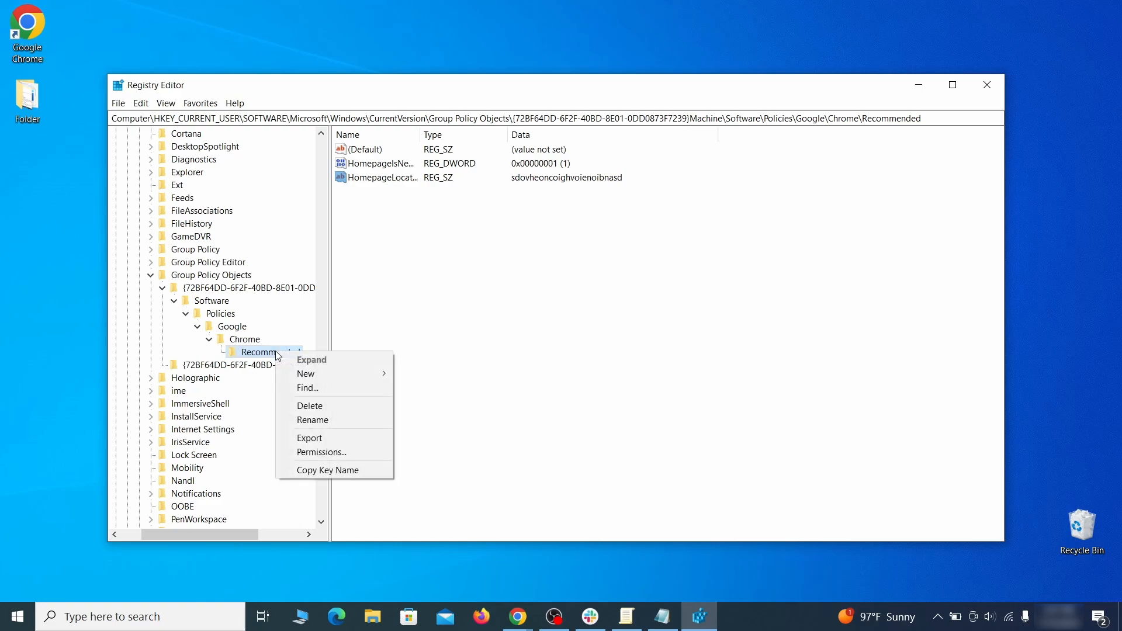
click(335, 411)
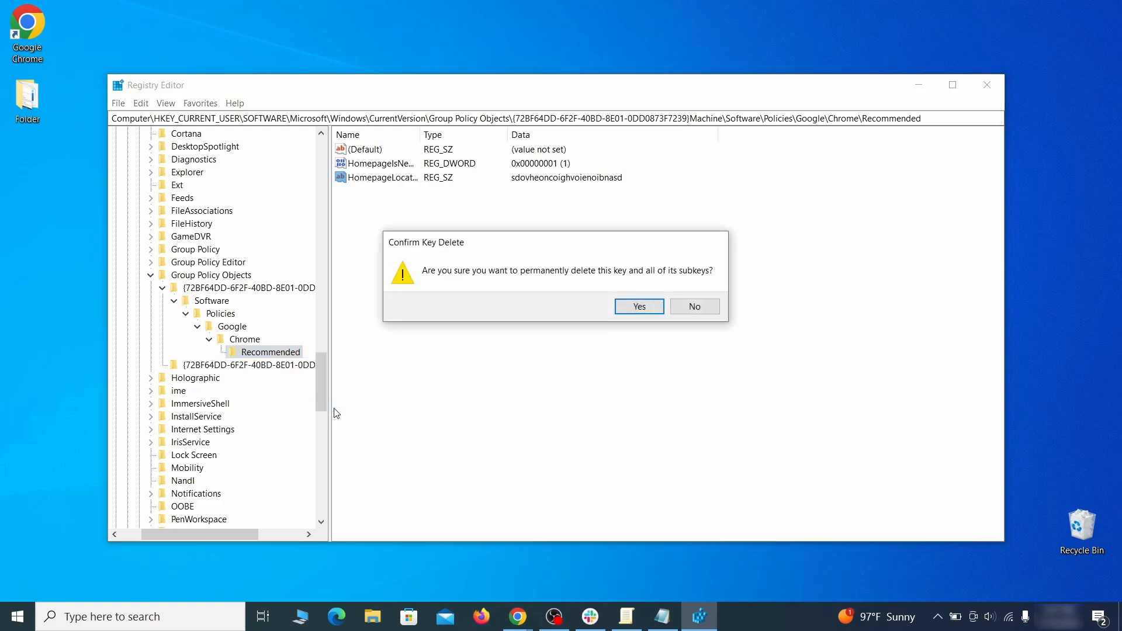
click(639, 306)
click(141, 102)
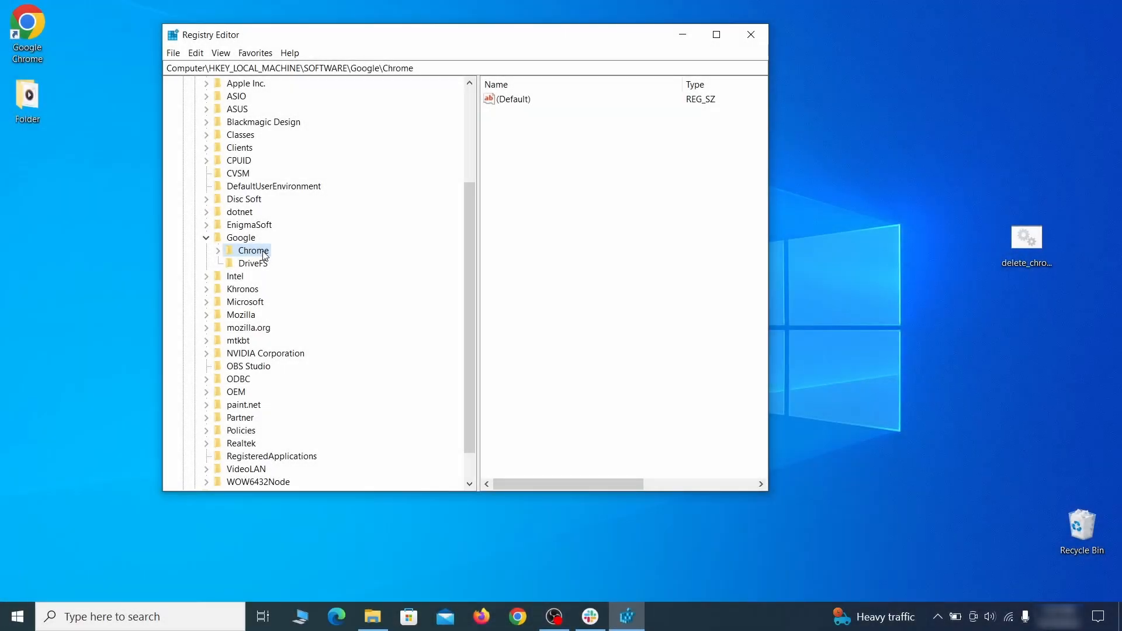
Step: Try to delete the Chrome key under HKEY_LOCAL_MACHINE\SOFTWARE\Google
right_click(263, 251)
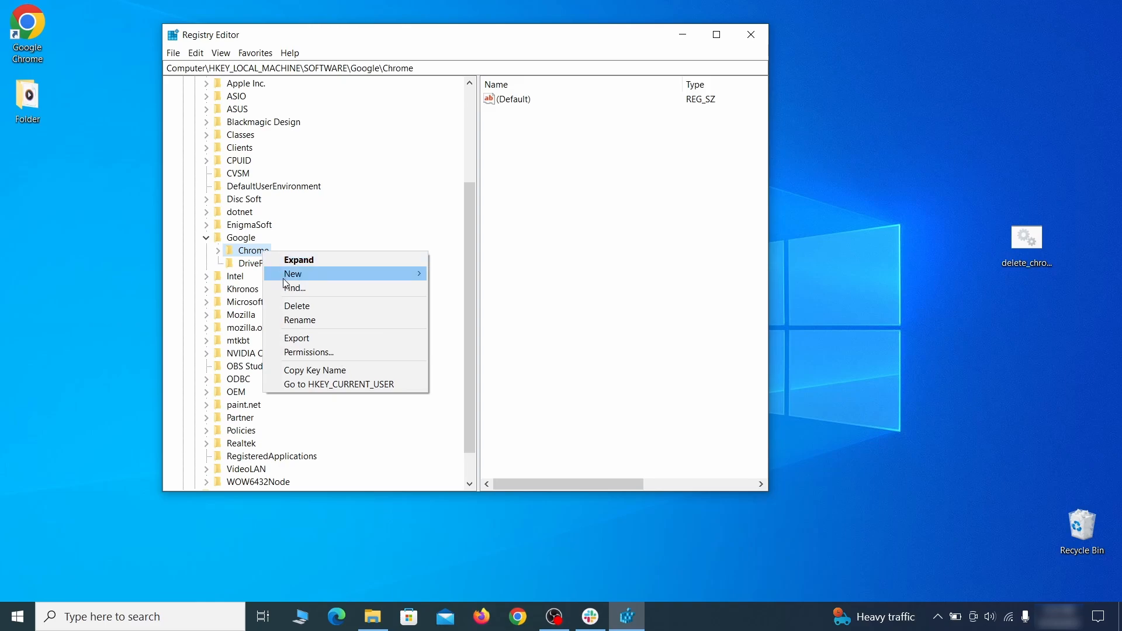
click(310, 307)
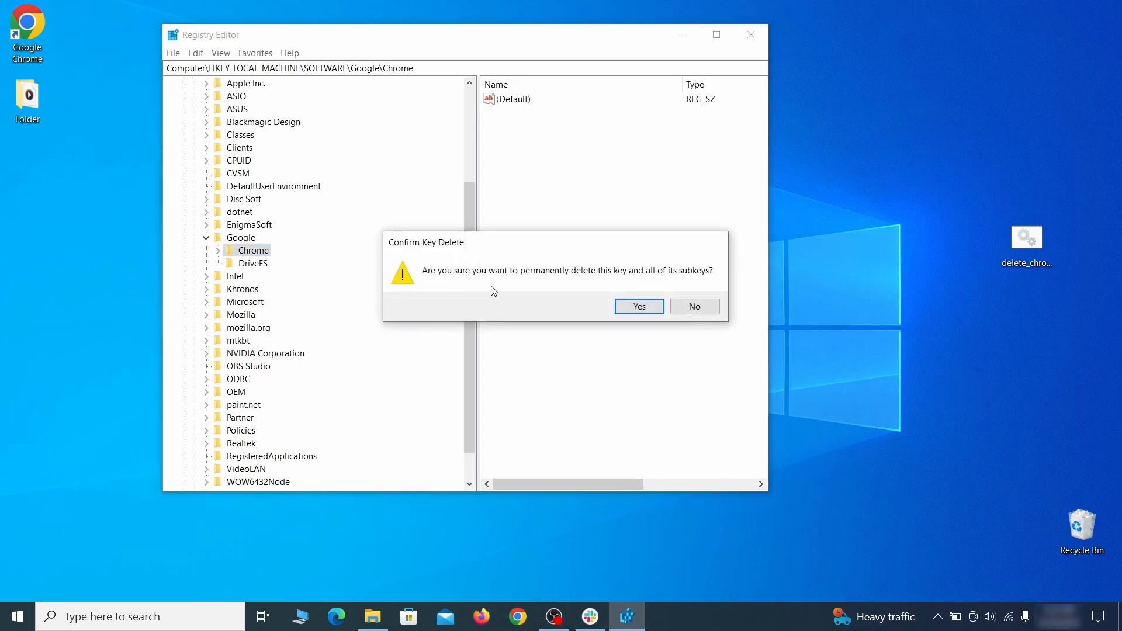
click(639, 307)
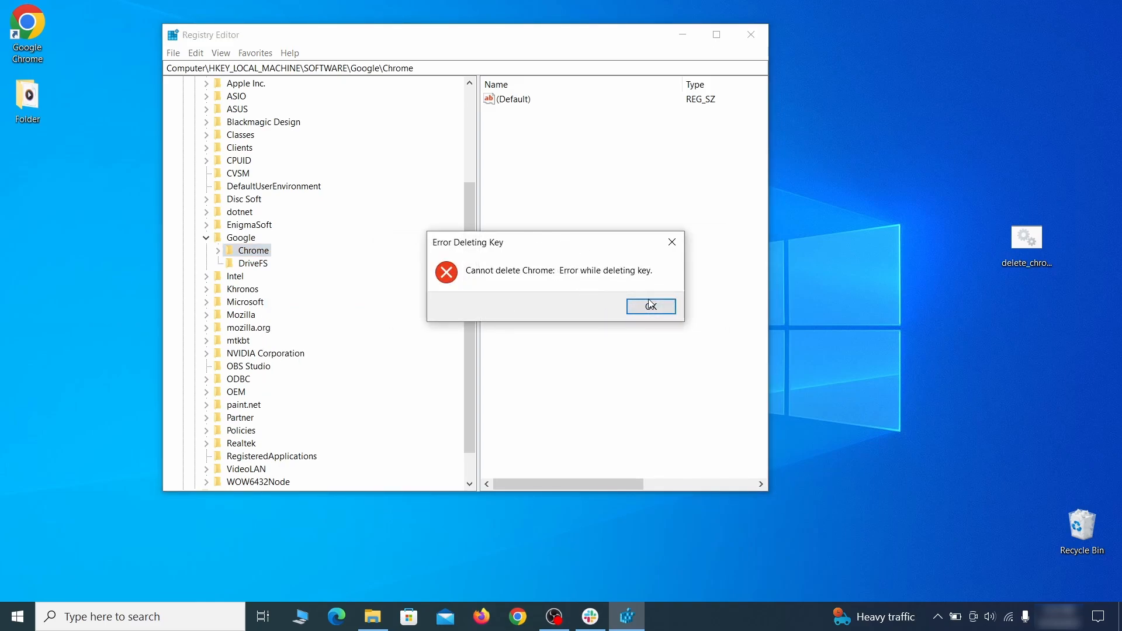
Step: Dismiss the deletion error and set Everyone as owner of the Chrome key in its advanced permissions
click(650, 305)
right_click(264, 256)
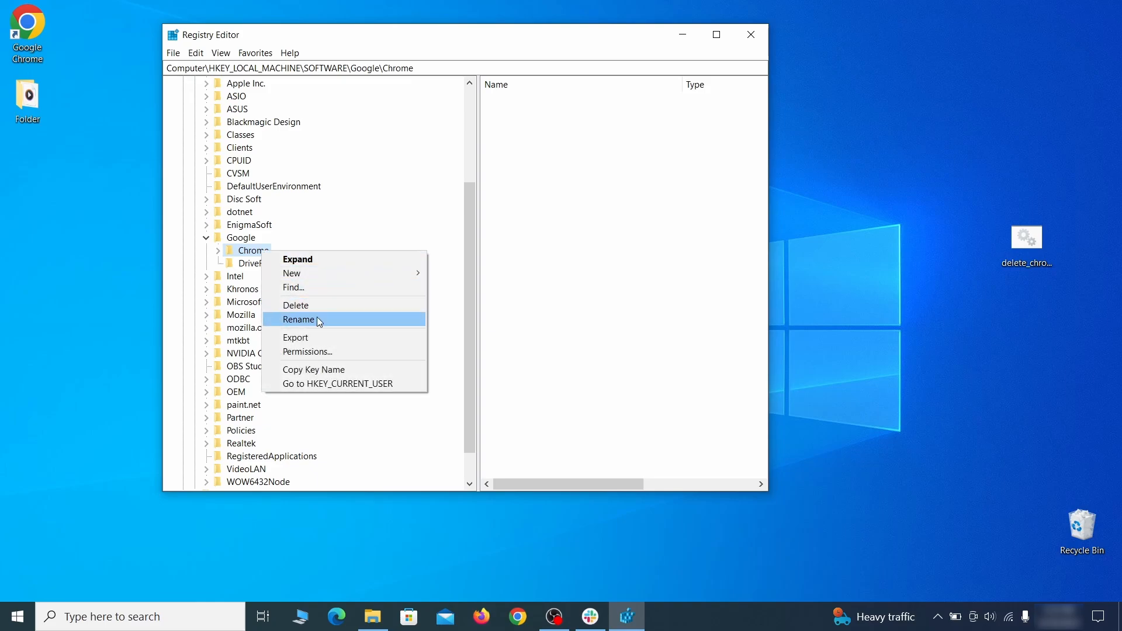
click(332, 351)
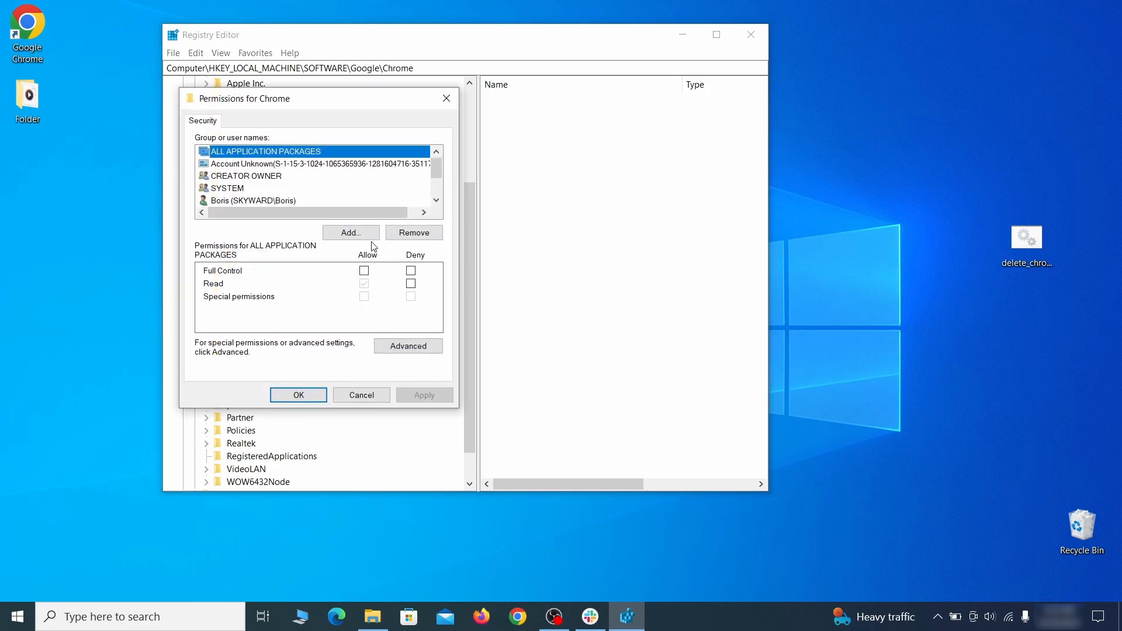
click(408, 347)
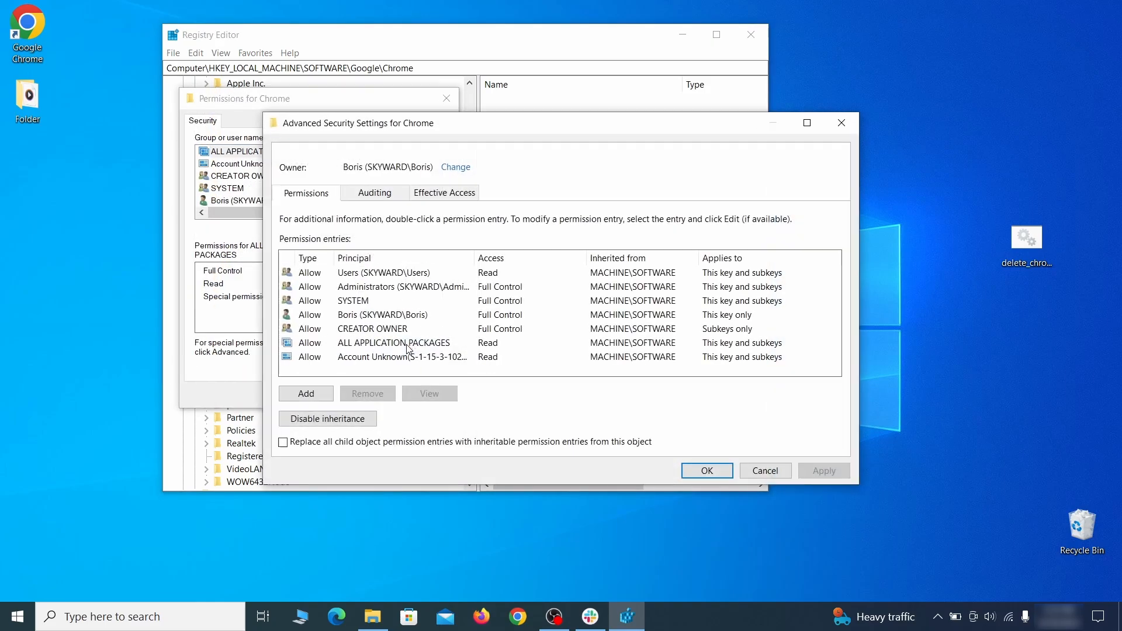
click(455, 168)
text(everyone)
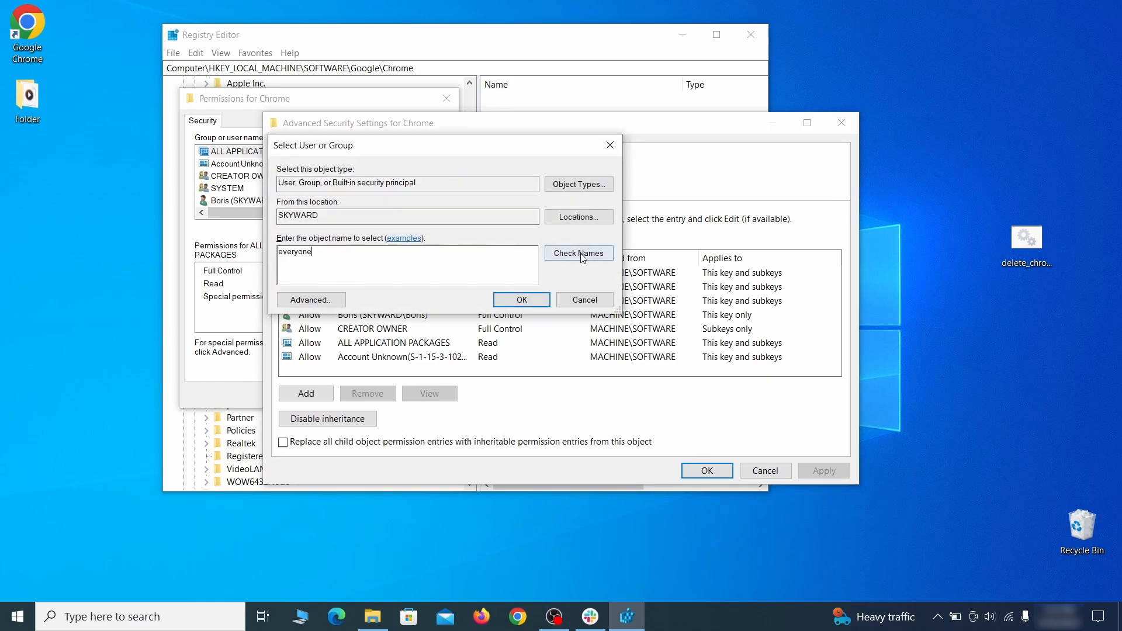
click(582, 256)
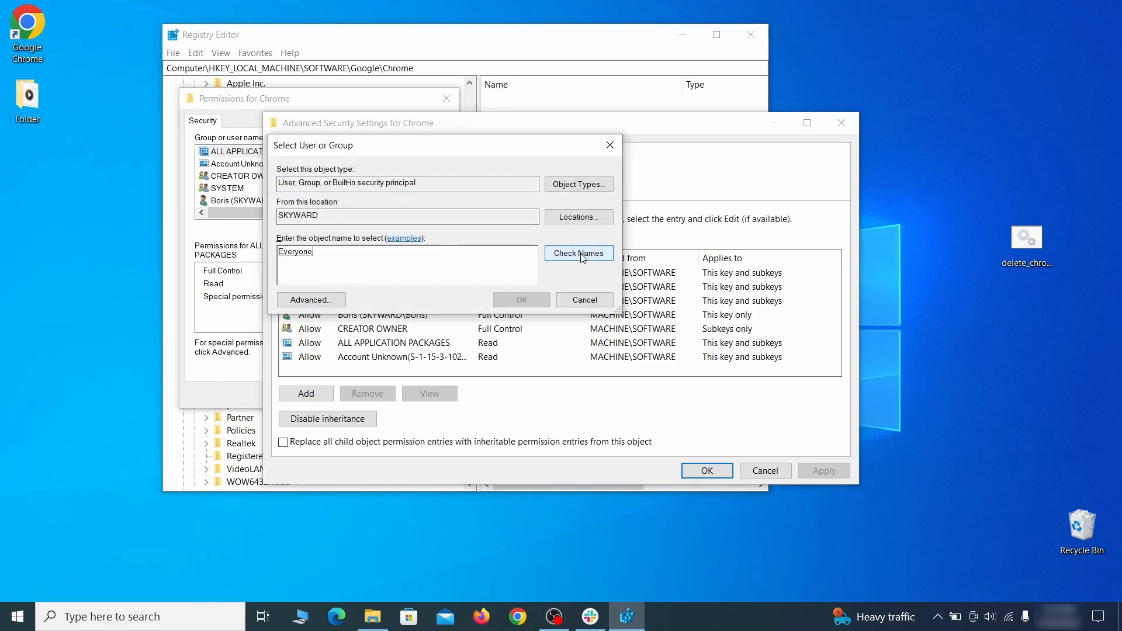
click(529, 300)
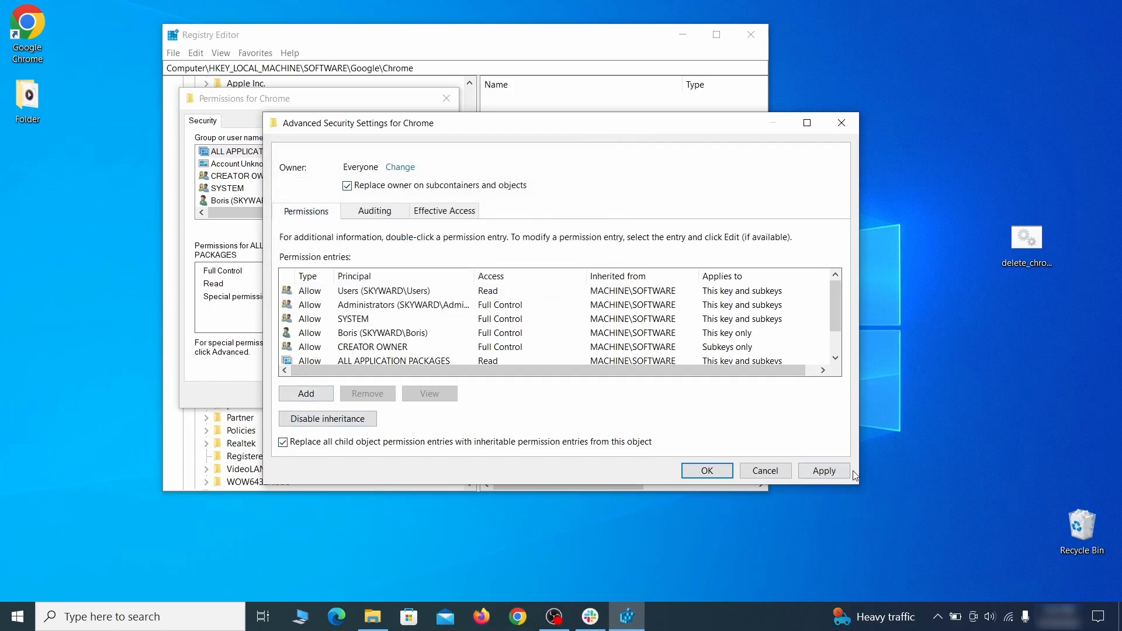
Step: Replace the owner on the Chrome key's subcontainers and objects and all child permission entries, and apply the changes
click(825, 478)
click(609, 374)
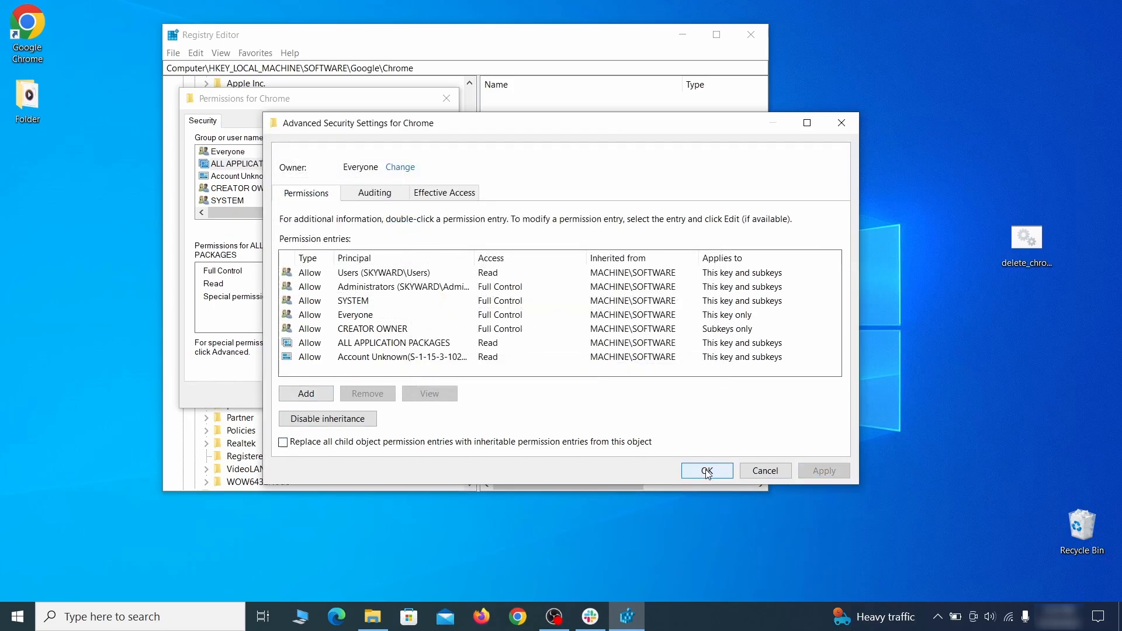
click(707, 471)
click(297, 394)
Step: Delete the Chrome key under HKEY_LOCAL_MACHINE\SOFTWARE\Google with all its subkeys
right_click(256, 251)
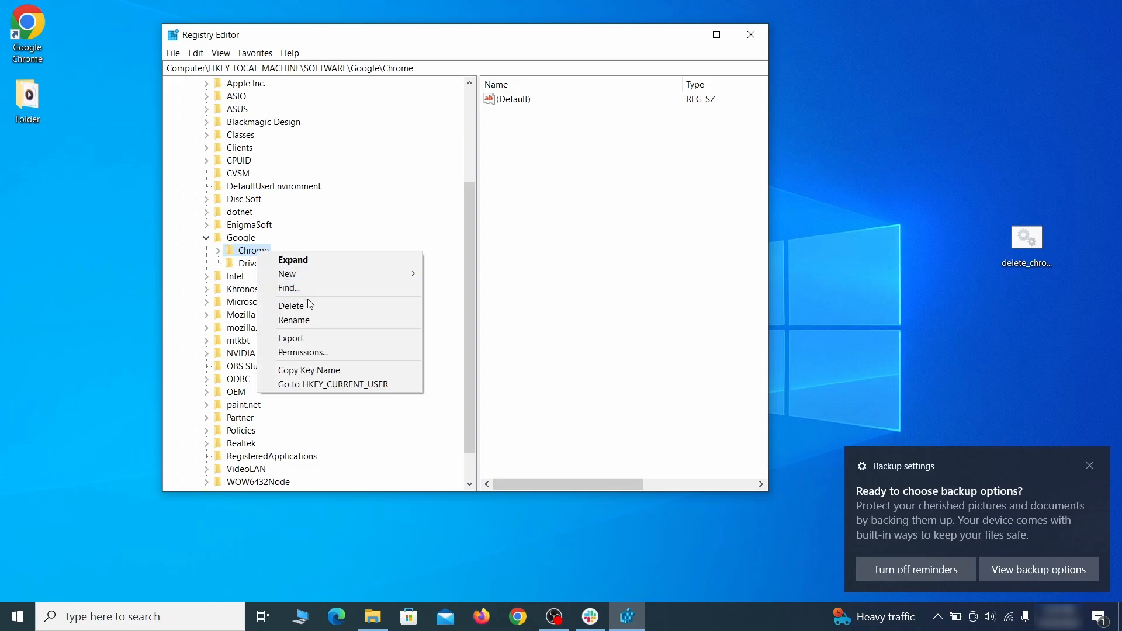
click(320, 315)
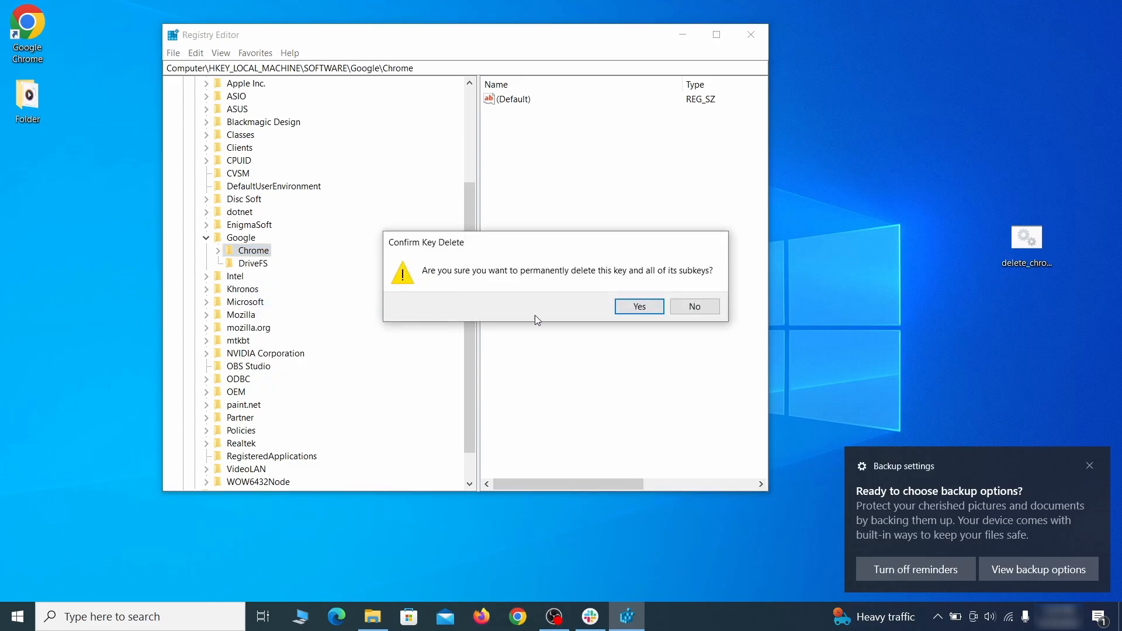
click(639, 308)
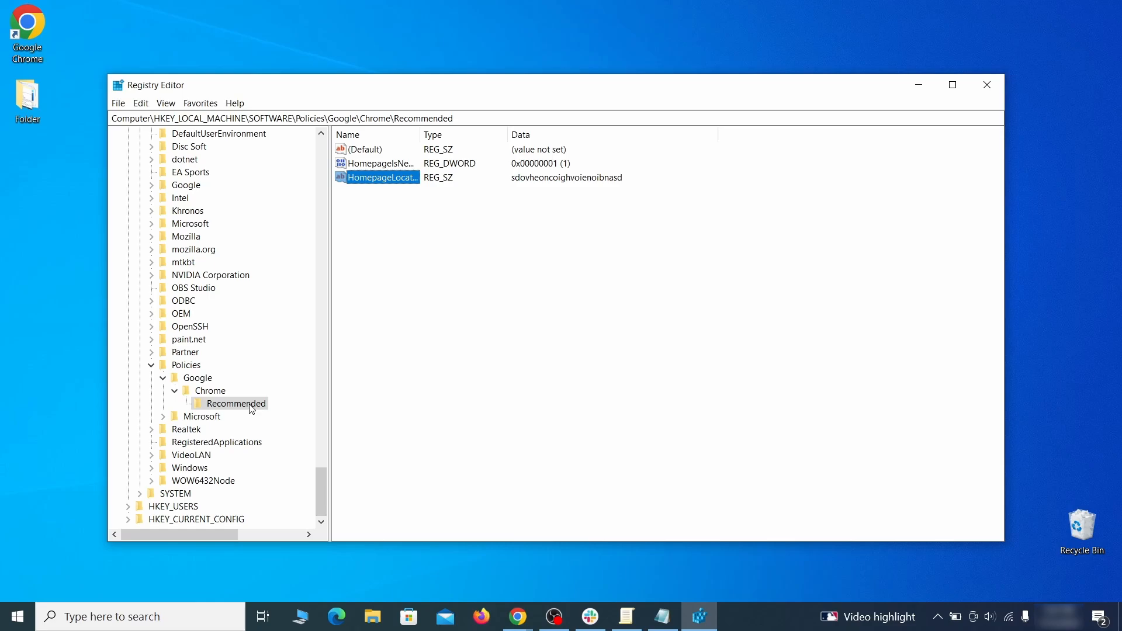
Step: Delete the Recommended key under HKEY_LOCAL_MACHINE\SOFTWARE\Policies\Google\Chrome
right_click(252, 409)
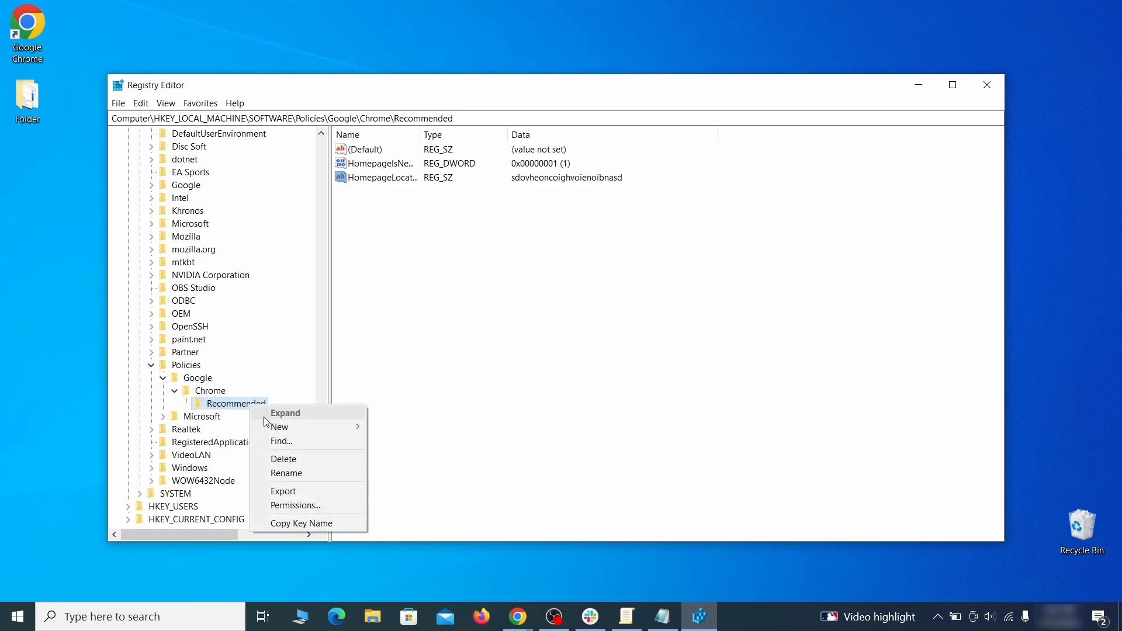
click(295, 459)
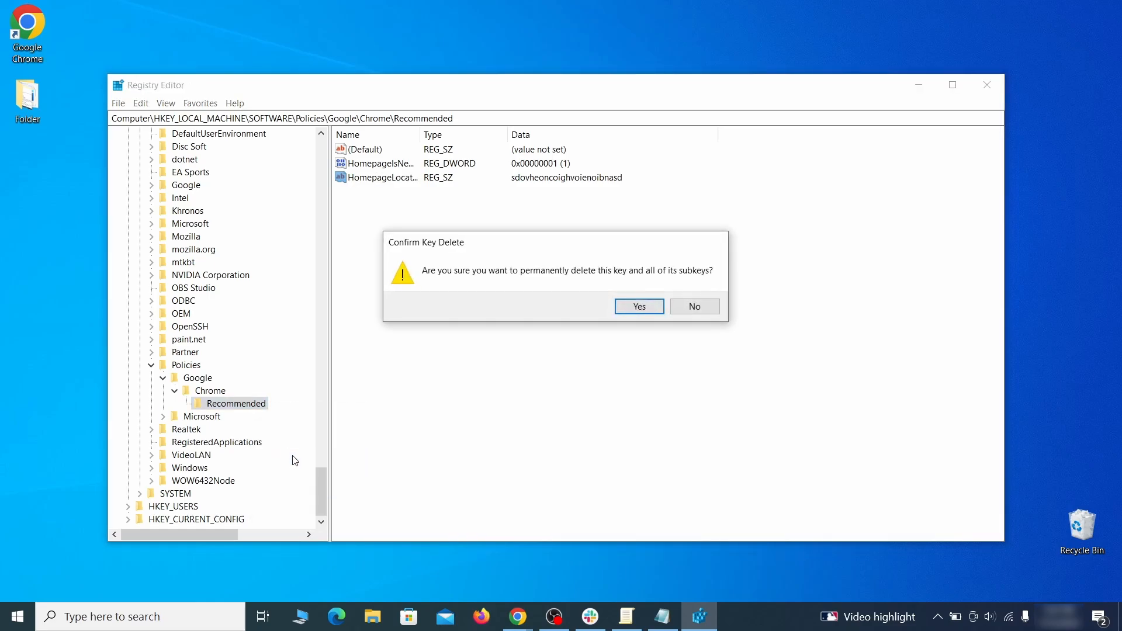
click(651, 307)
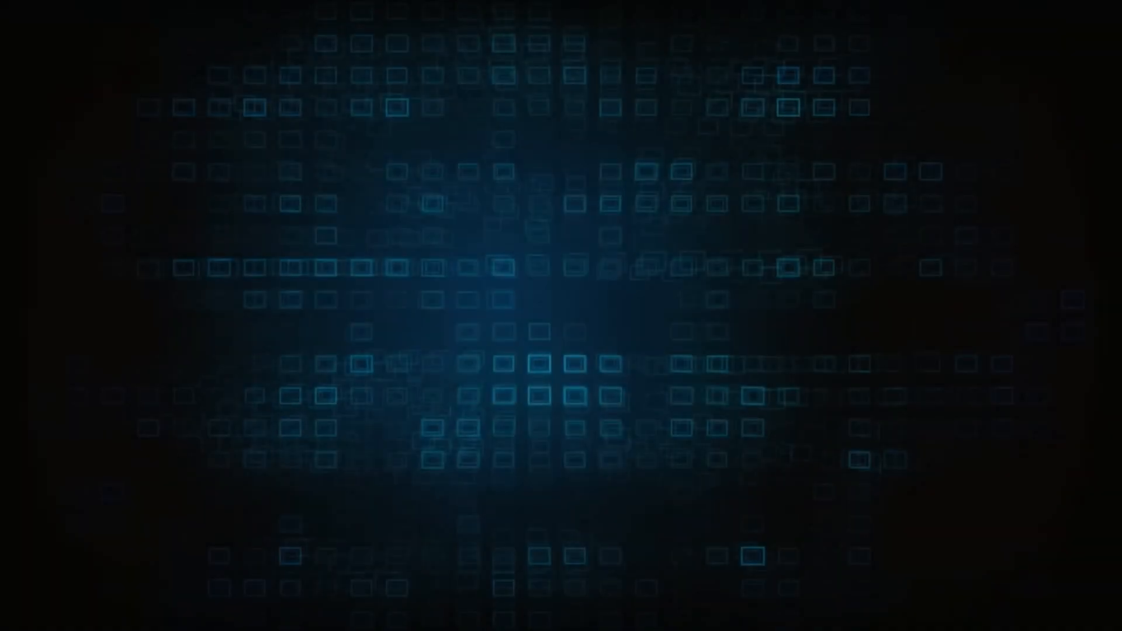
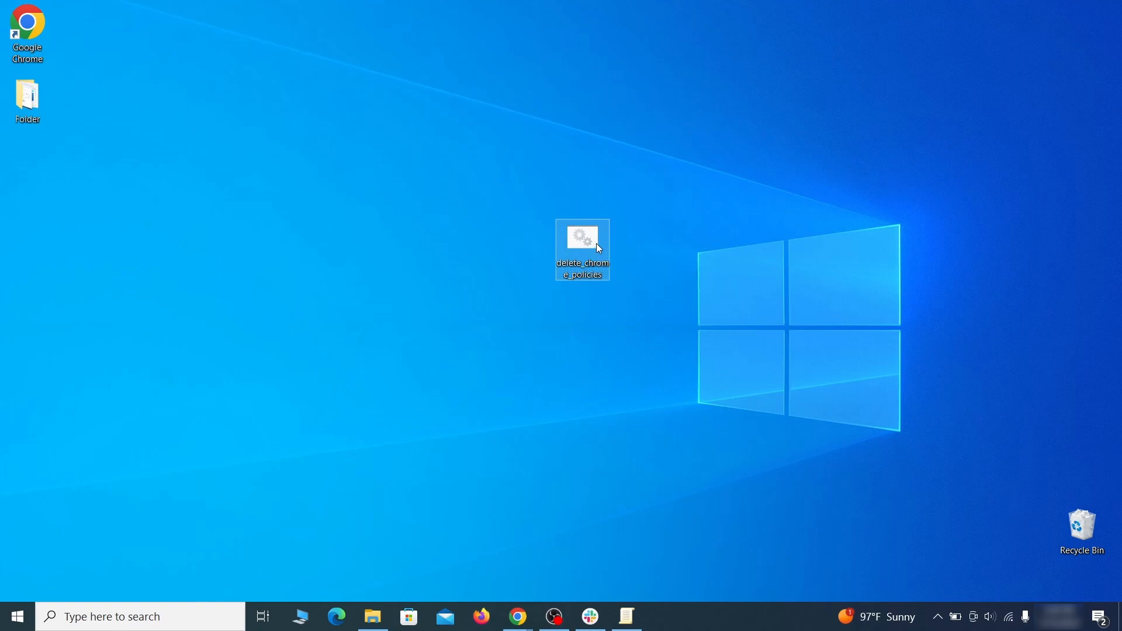
Step: Run delete_chrome_policies.bat from the desktop as administrator despite the SmartScreen block, and close its console window when it finishes
right_click(596, 252)
click(672, 299)
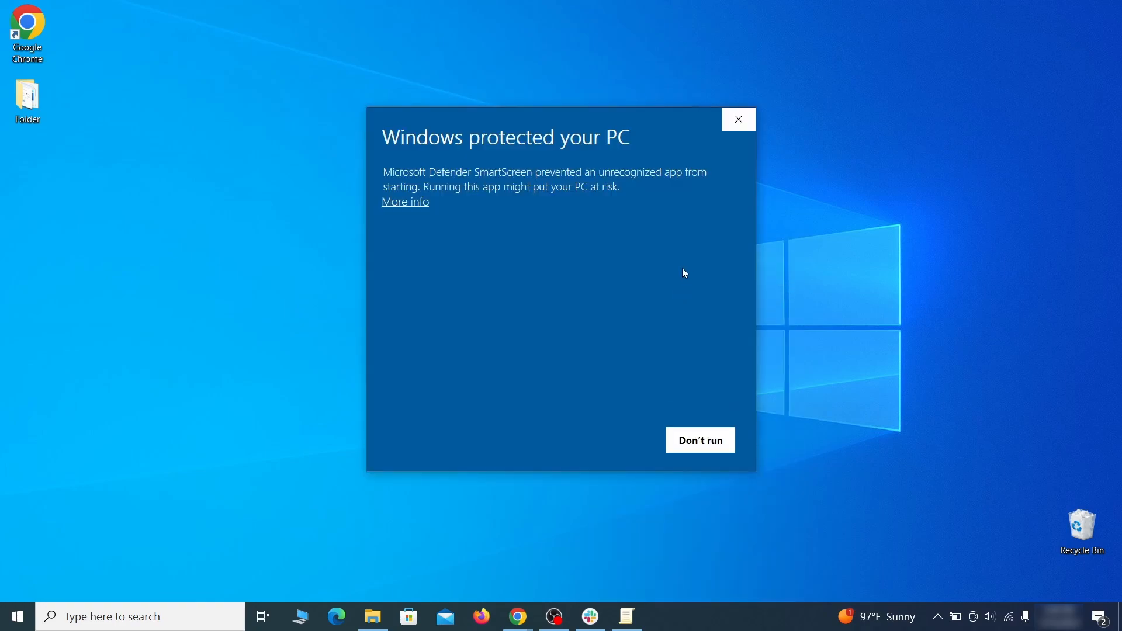
click(411, 205)
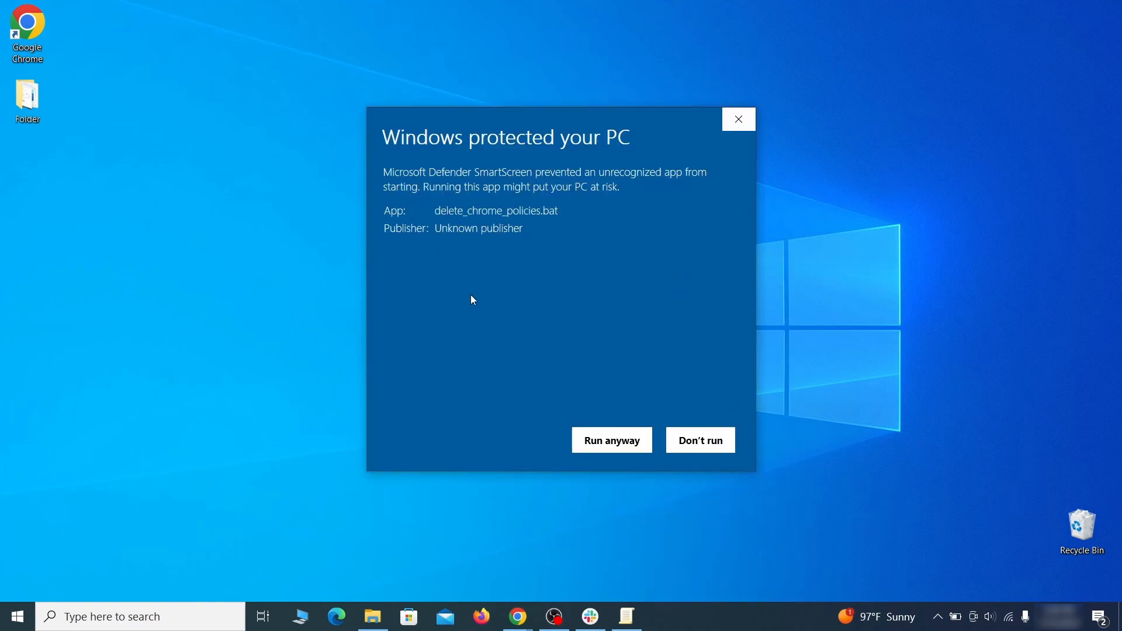
click(612, 444)
drag(402, 32, 592, 67)
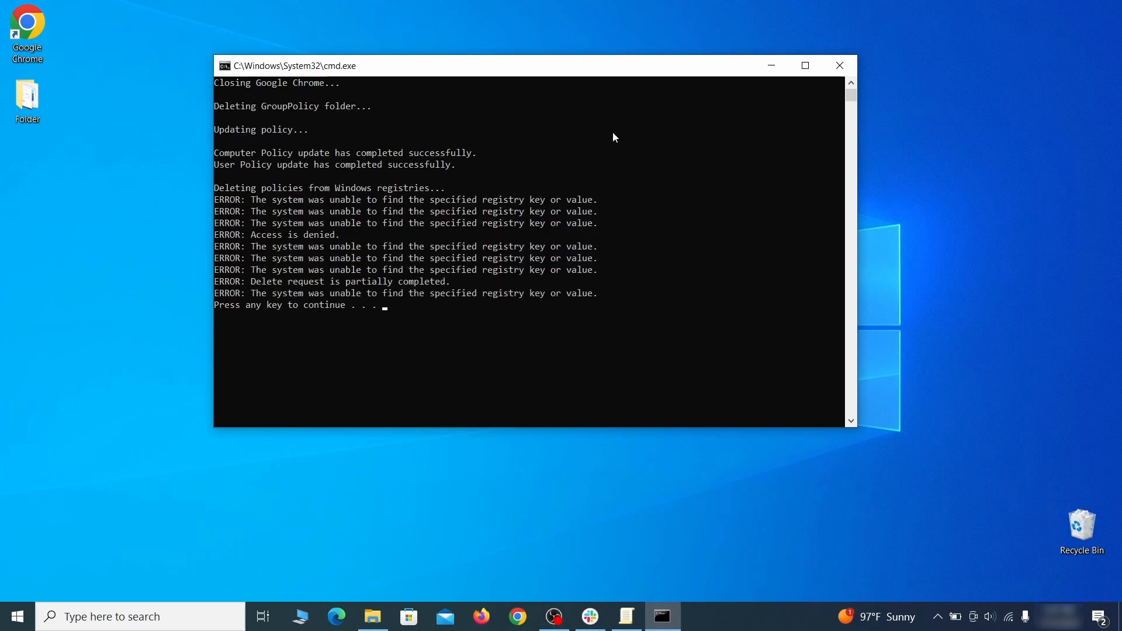
click(842, 66)
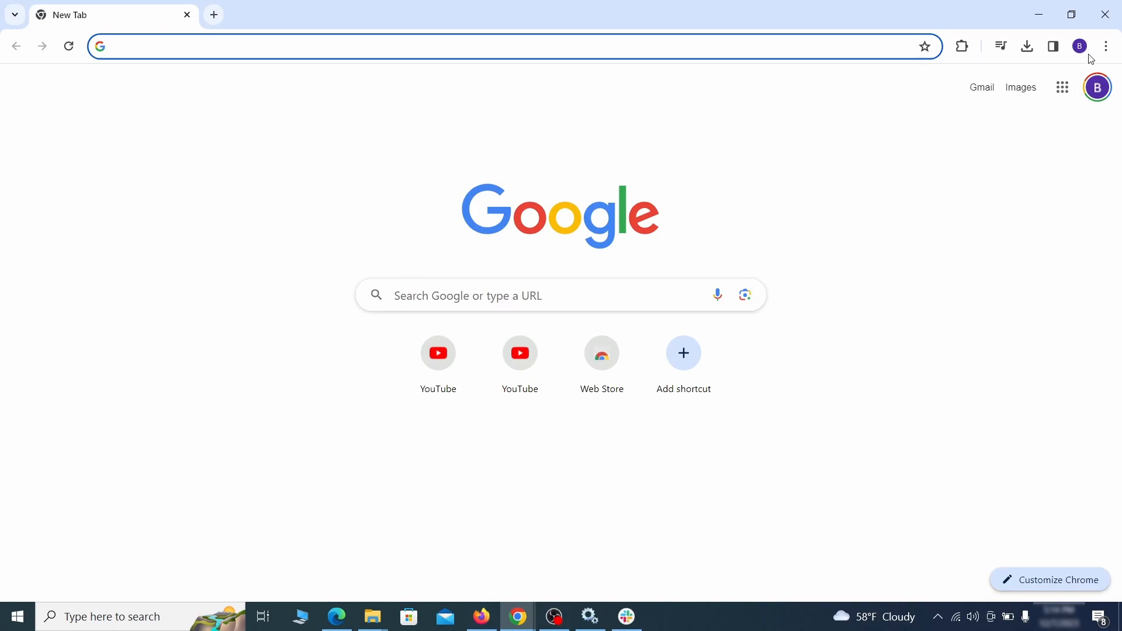
Step: In Chrome's extension manager, disable and remove the Add to Zola Button extension
click(1107, 47)
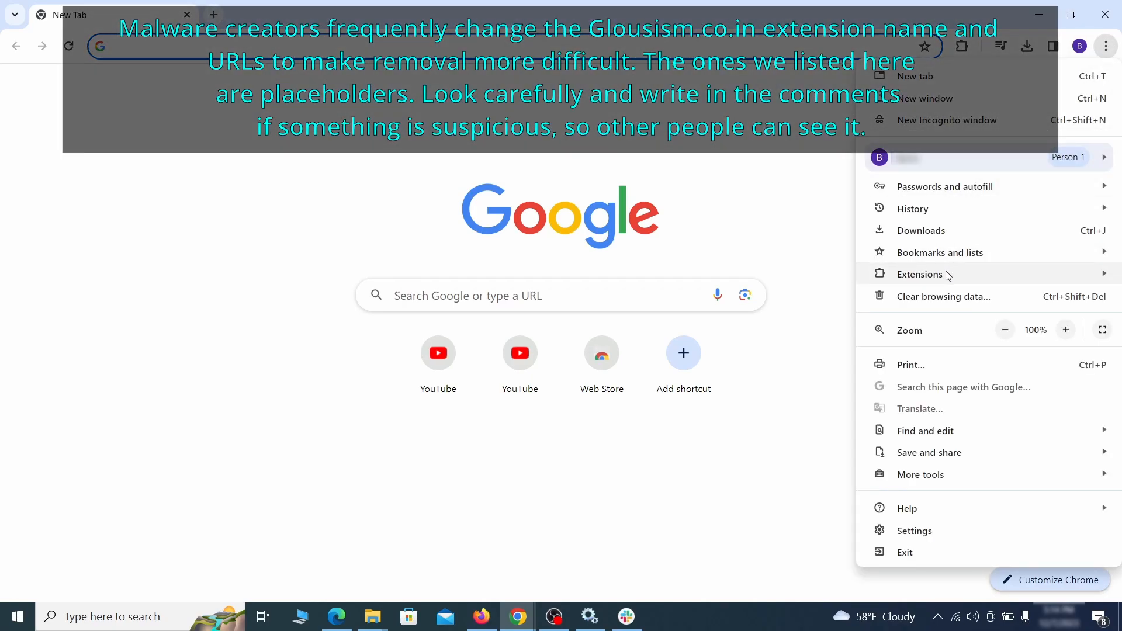
mouse_move(887, 279)
click(824, 278)
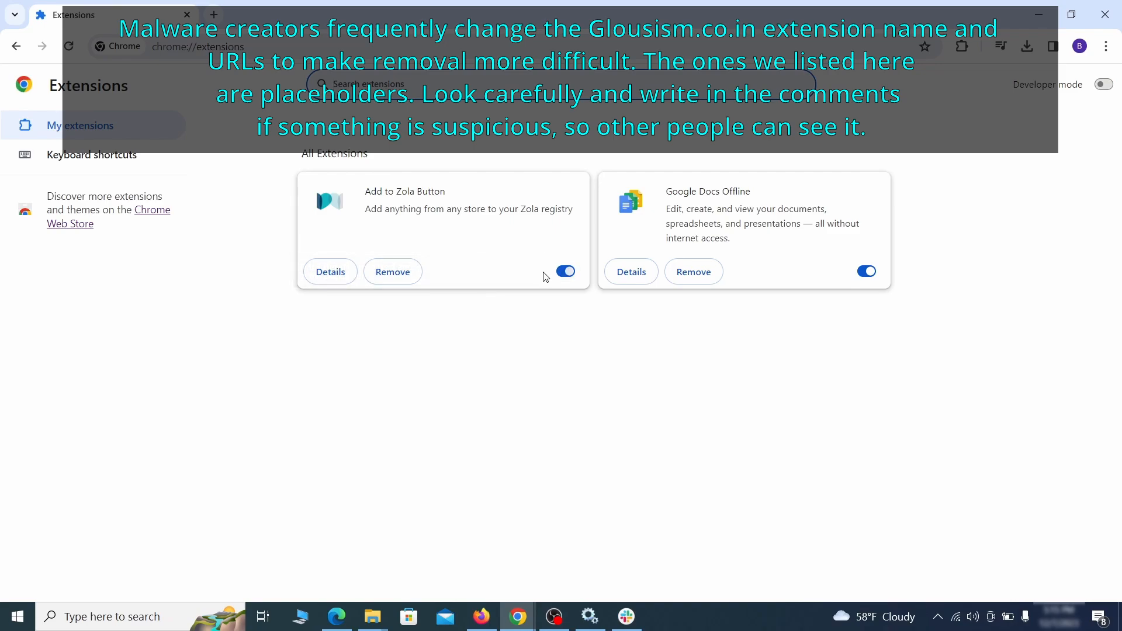
click(565, 271)
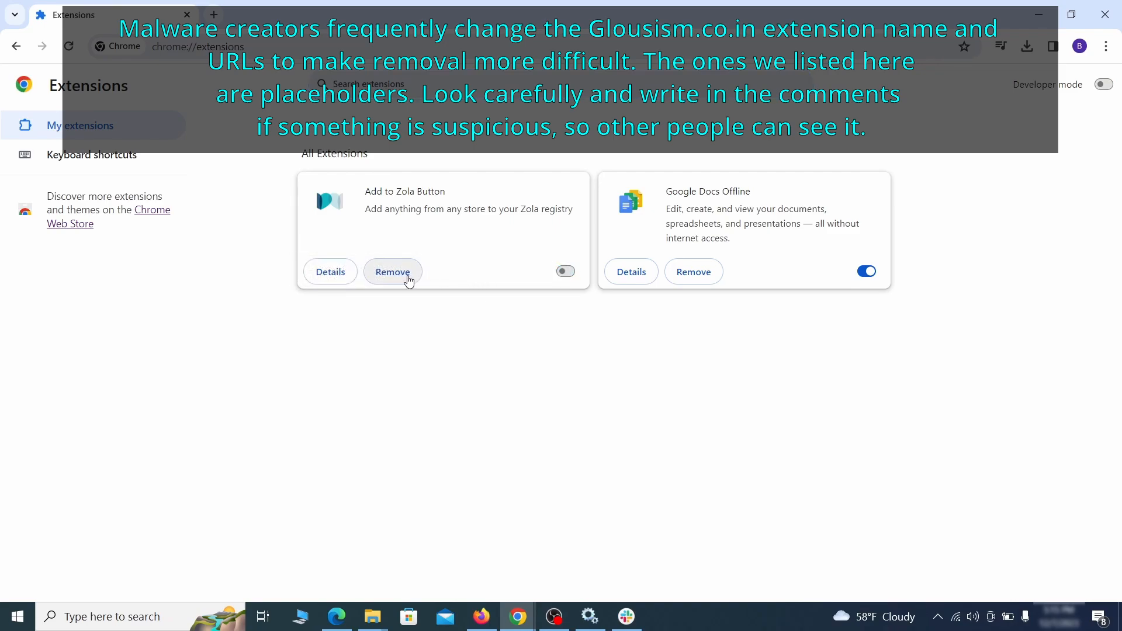
click(408, 276)
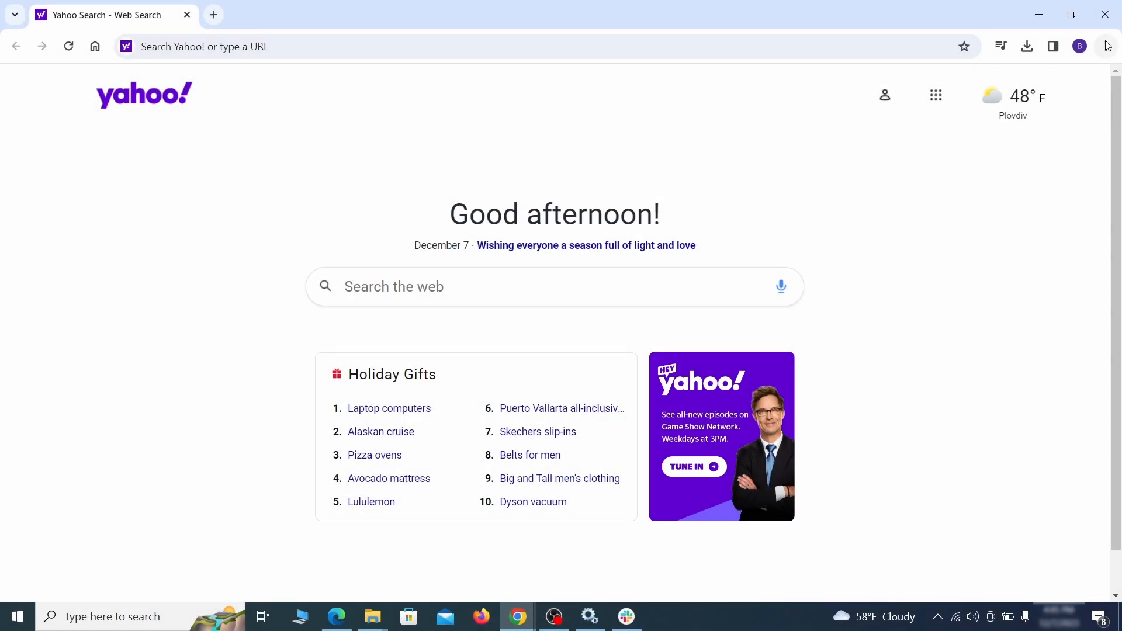
Step: Clear the last hour of Chrome browsing data using the advanced options, adding autofill form data, site settings and hosted app data but not passwords
click(1106, 47)
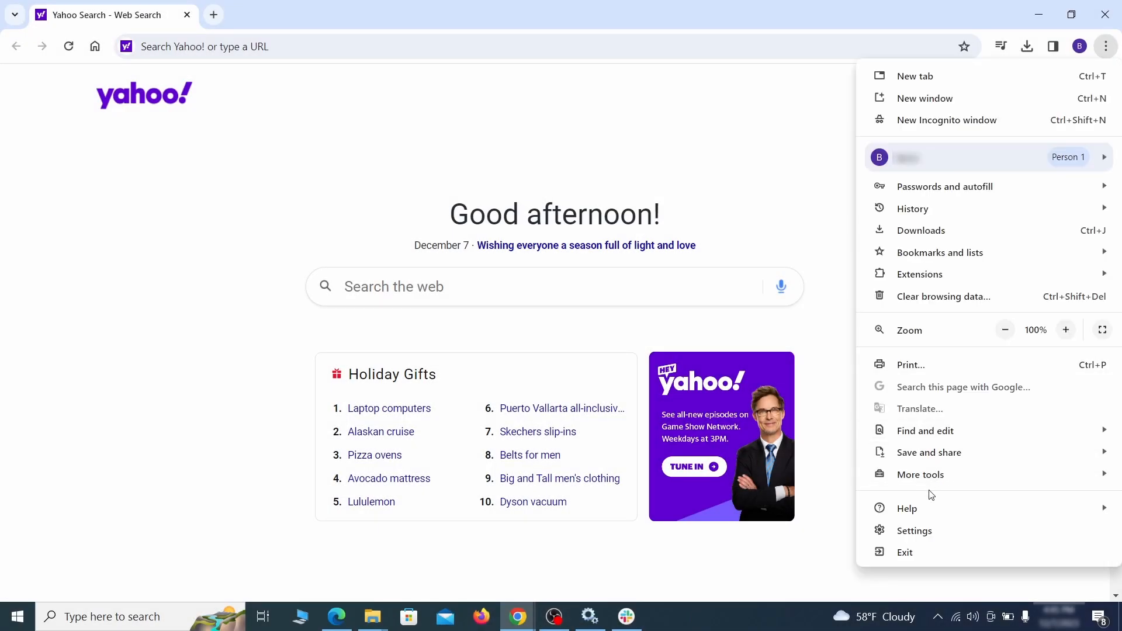
click(919, 531)
click(130, 183)
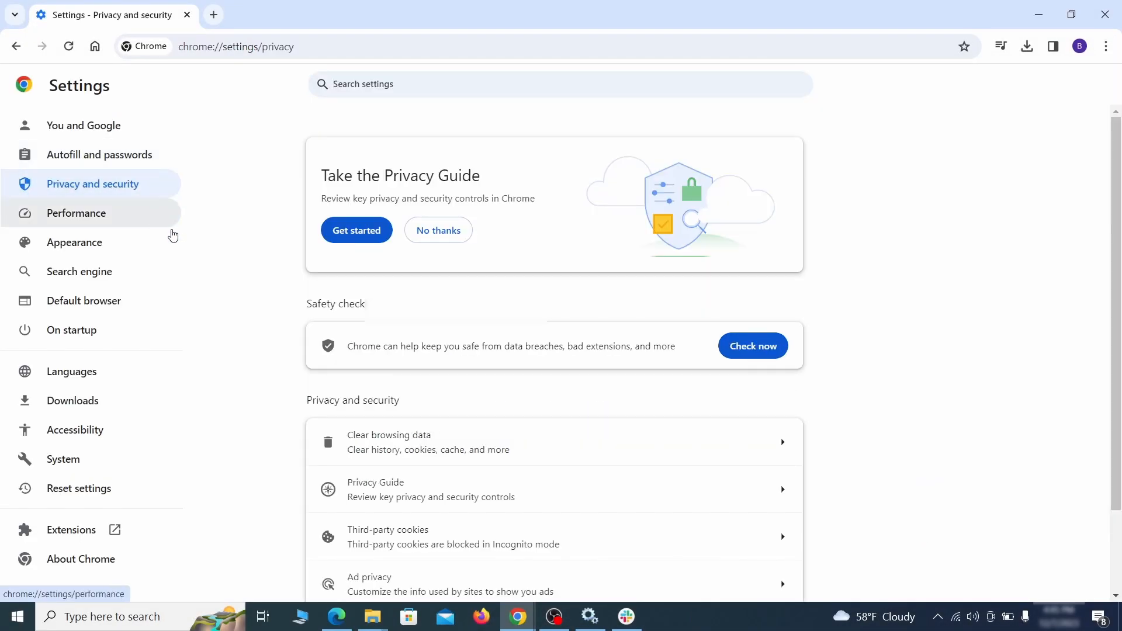
scroll(877, 381, down, 1)
click(732, 376)
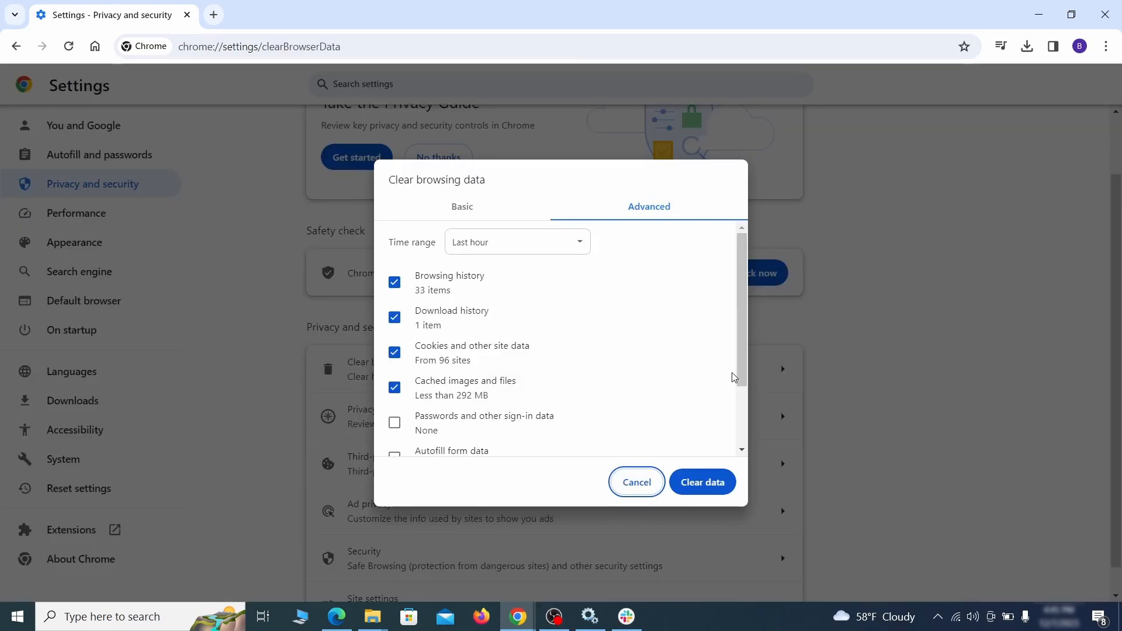
click(493, 210)
click(625, 212)
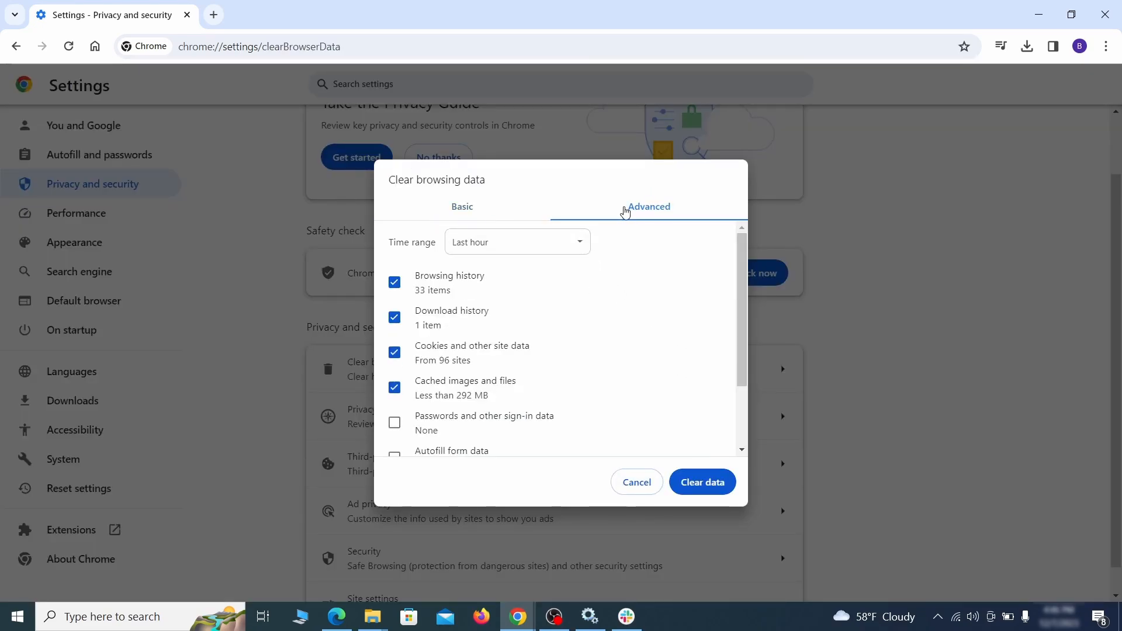
scroll(565, 333, down, 2)
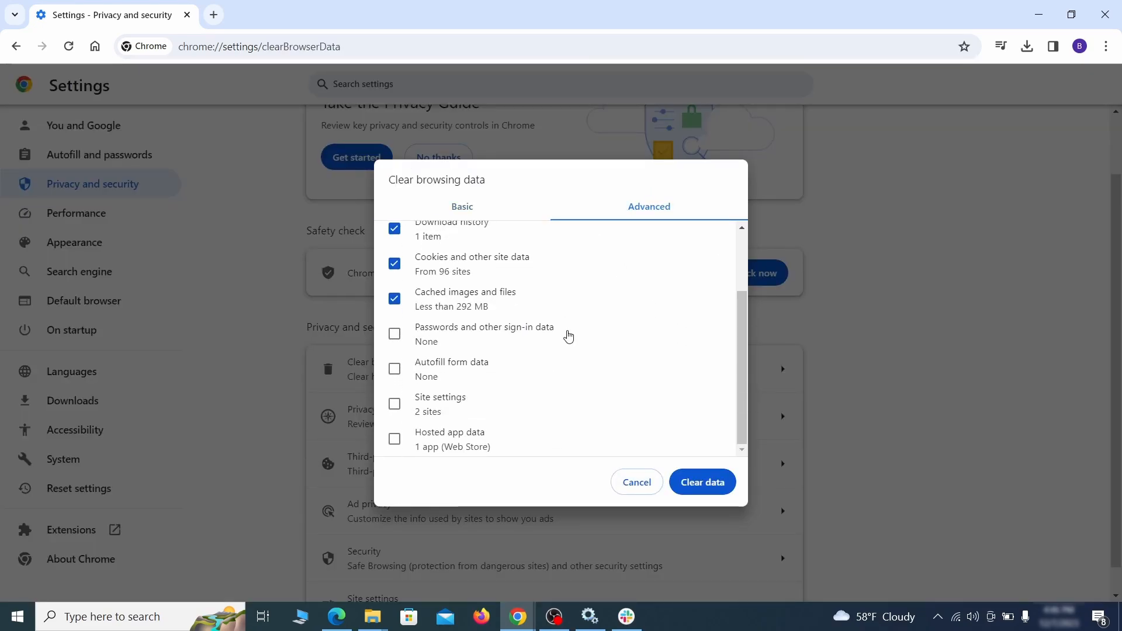
click(394, 369)
click(395, 404)
click(395, 439)
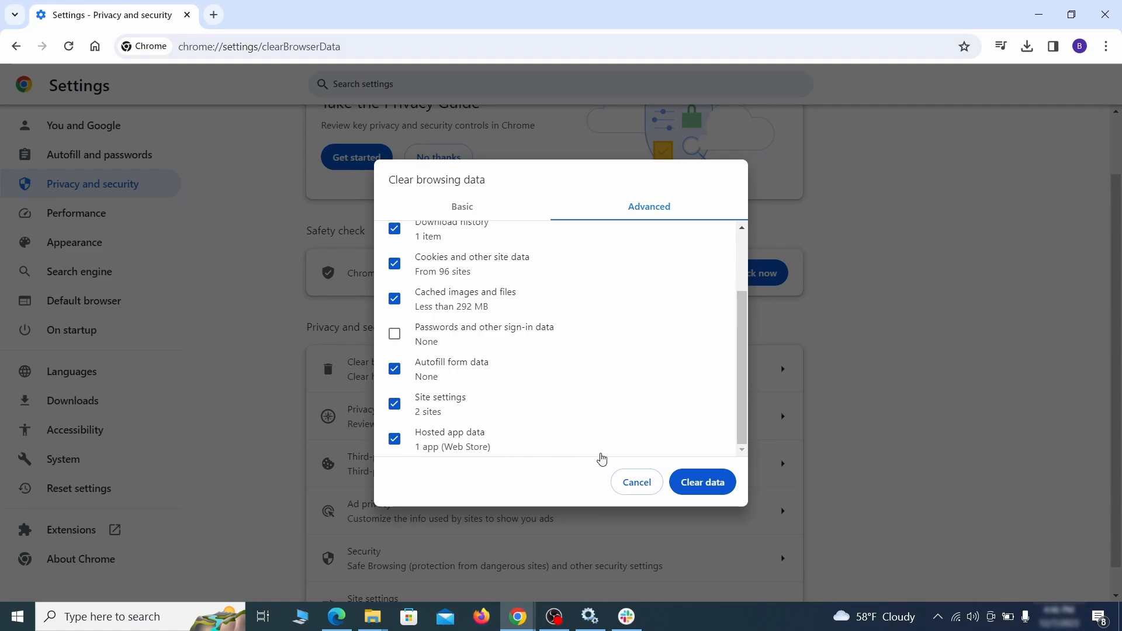
click(711, 485)
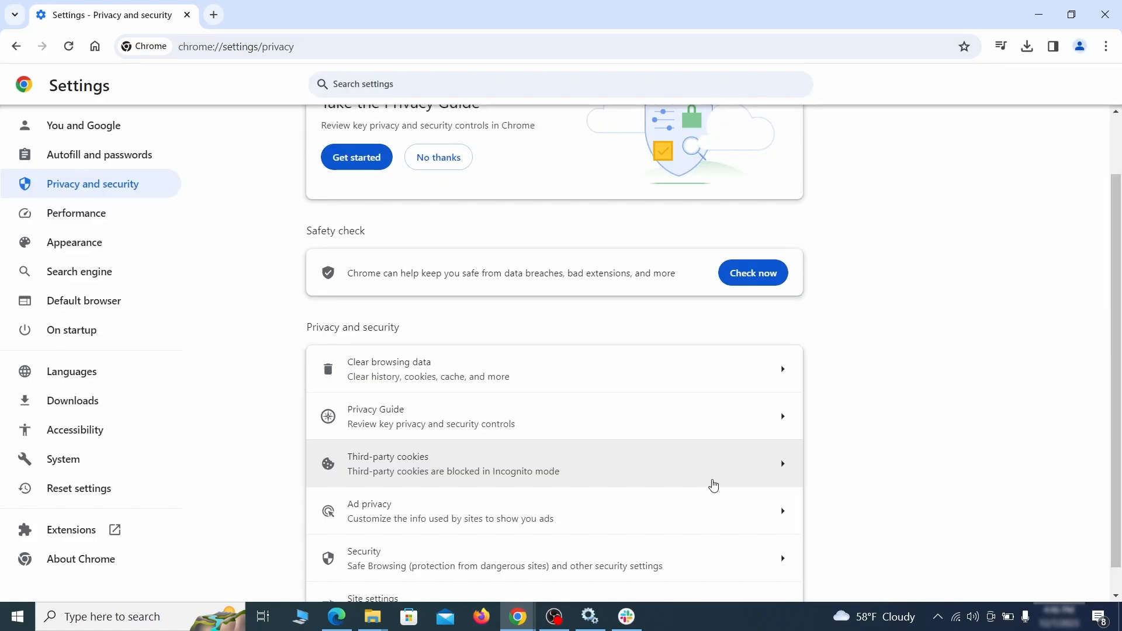
Step: Remove ExampleRougeURL.com from the sites allowed to send notifications, and return to the Site settings content options
scroll(819, 403, down, 1)
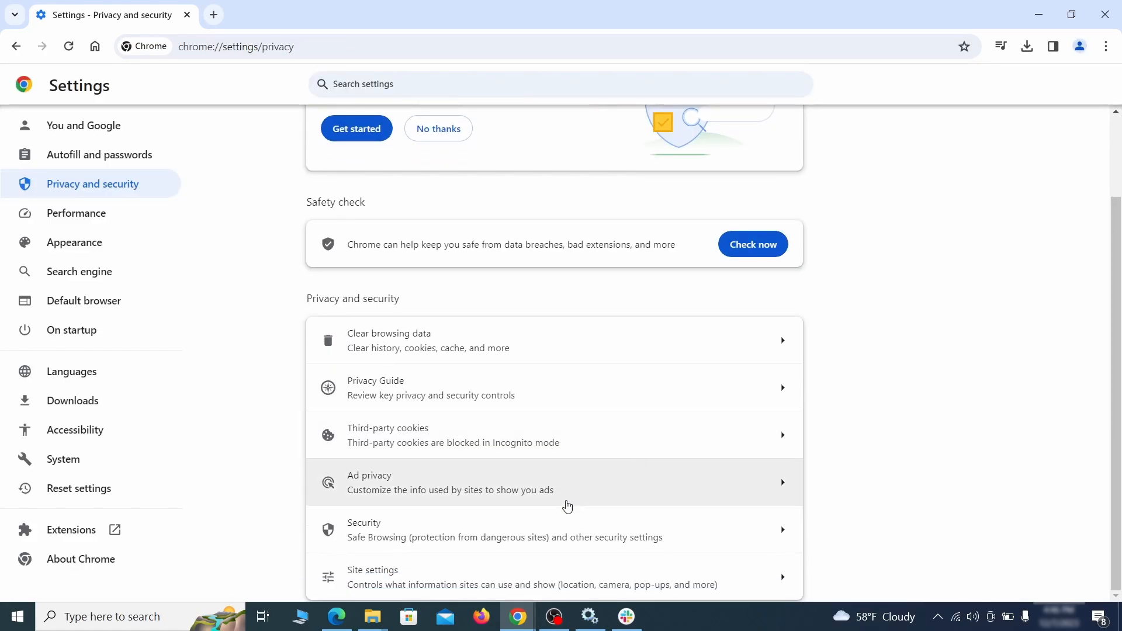
click(547, 574)
scroll(805, 356, down, 4)
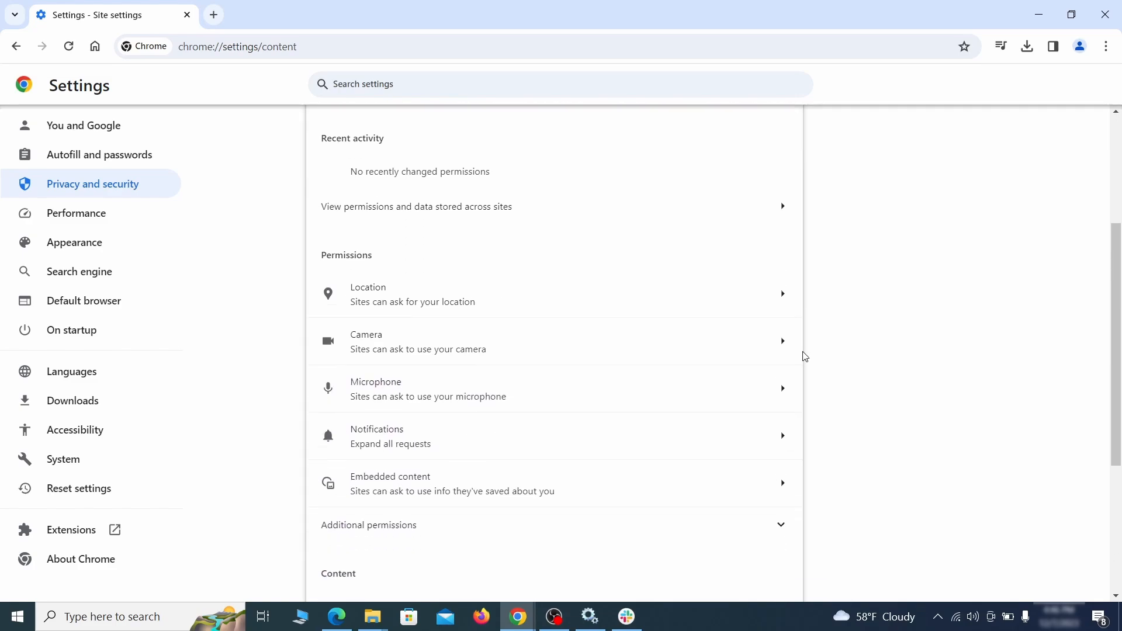
scroll(810, 350, down, 1)
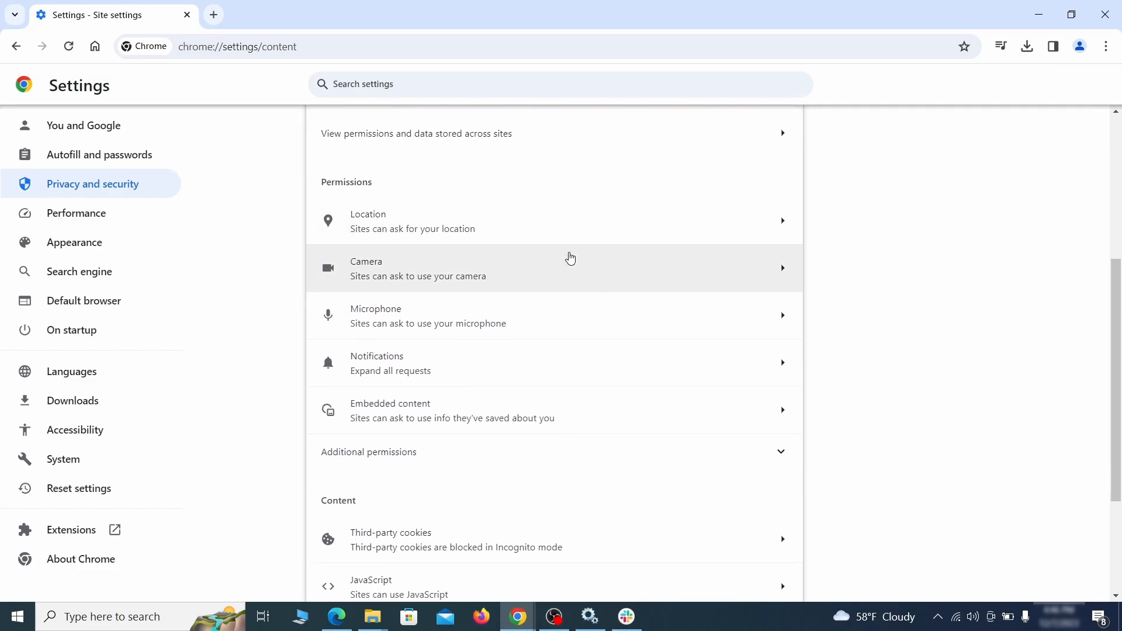
click(565, 232)
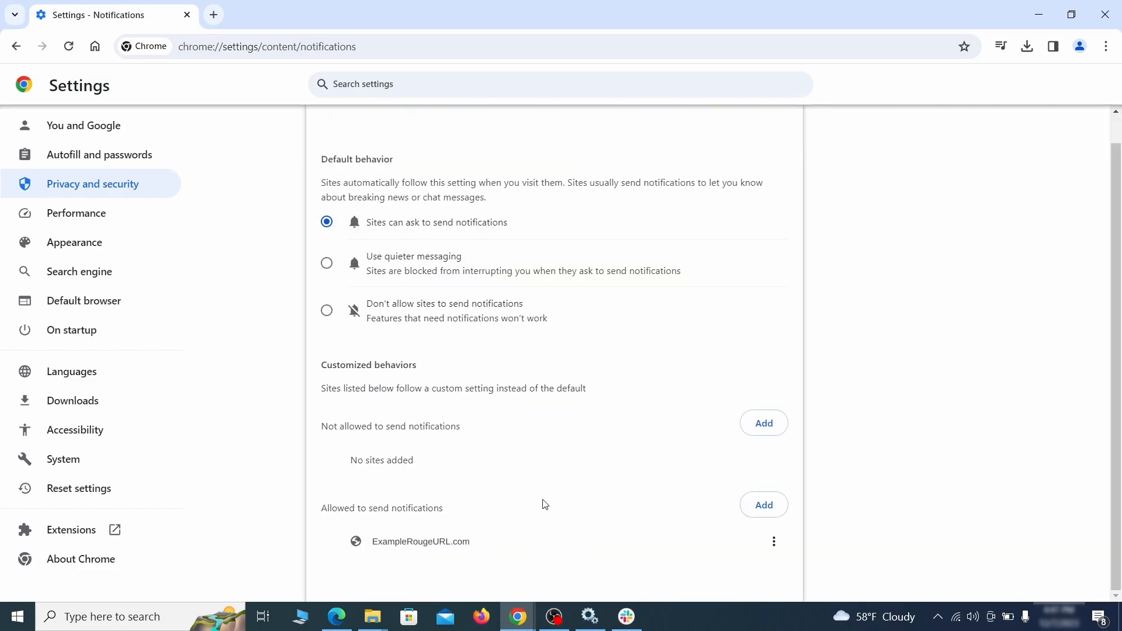
click(774, 543)
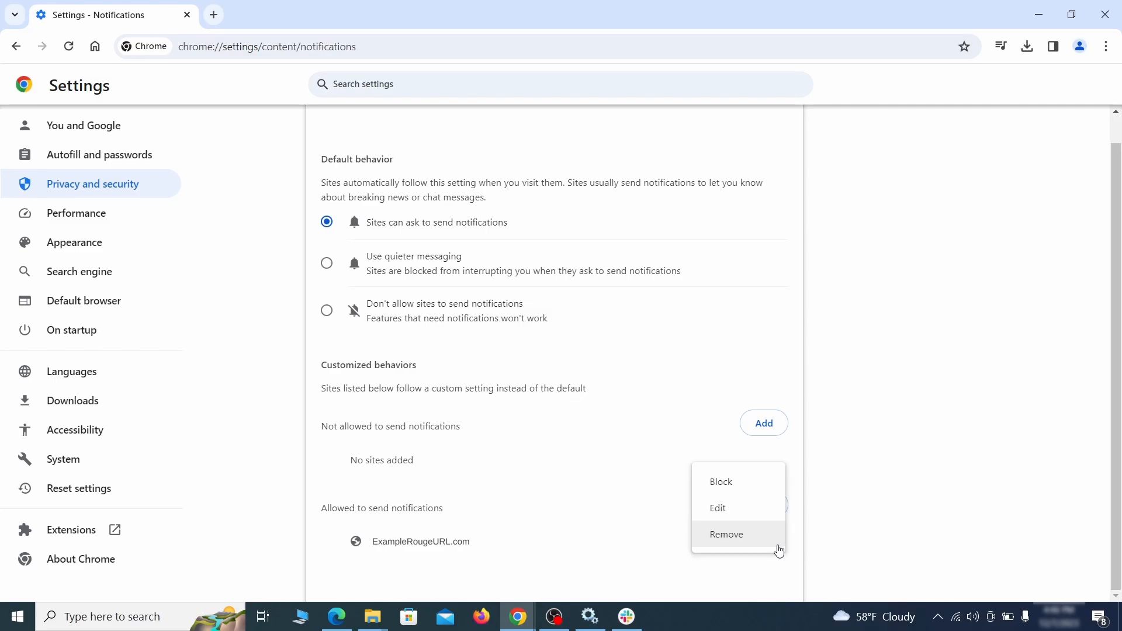
click(726, 534)
key(alt+Left)
scroll(609, 396, down, 2)
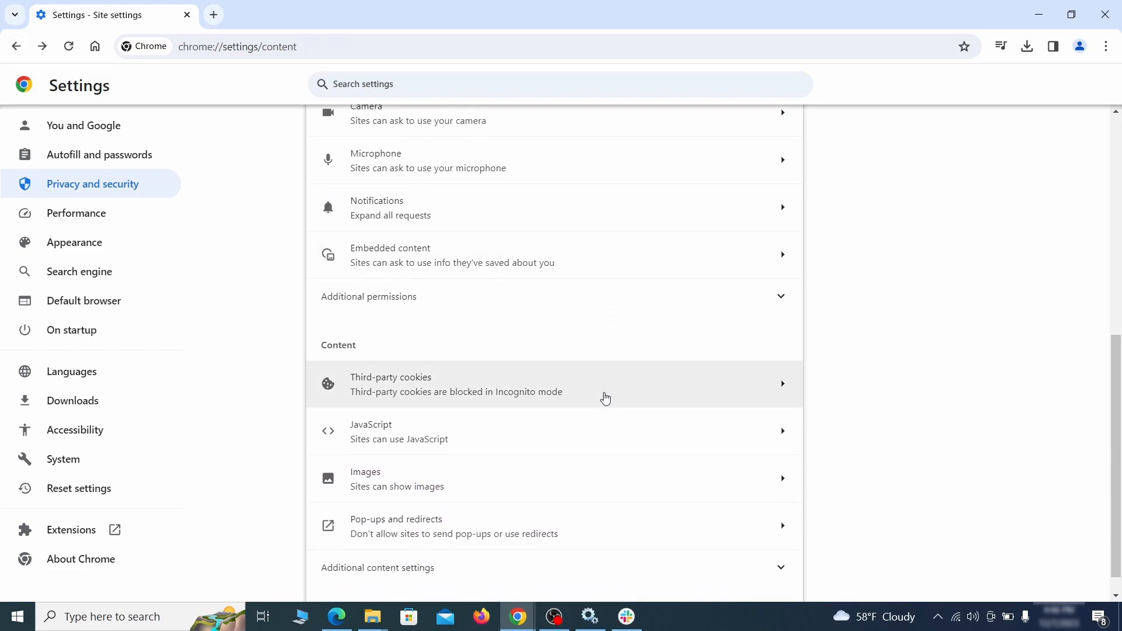
Step: Remove ExampleRougeURL.com from the sites allowed to use third-party cookies, and return to the Site settings page
click(606, 395)
scroll(608, 404, down, 5)
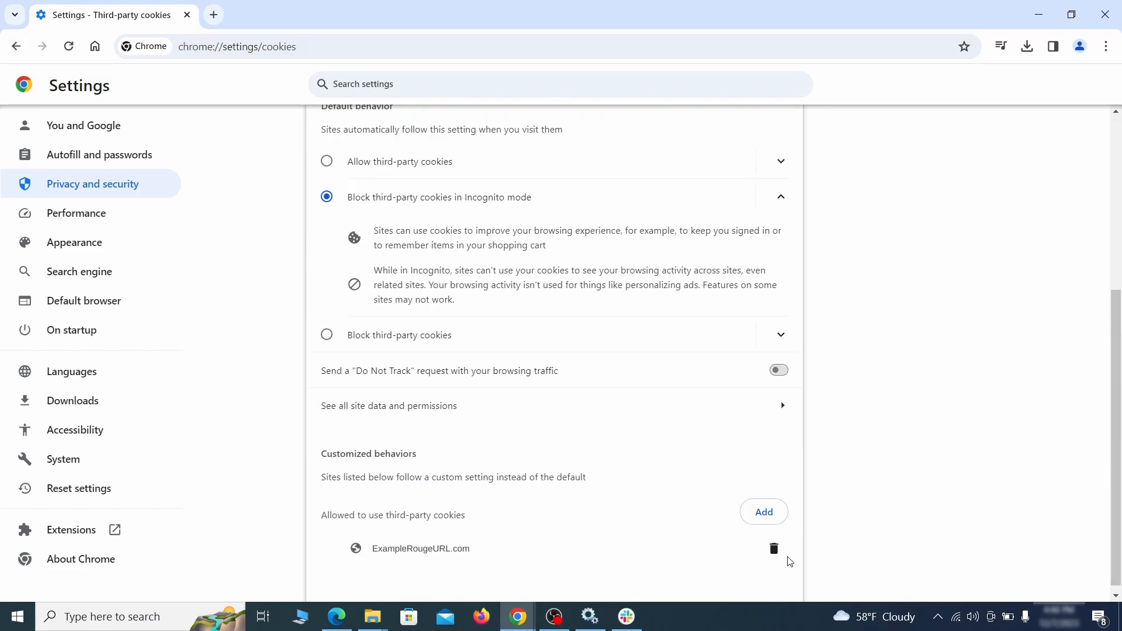
click(774, 550)
key(alt+Left)
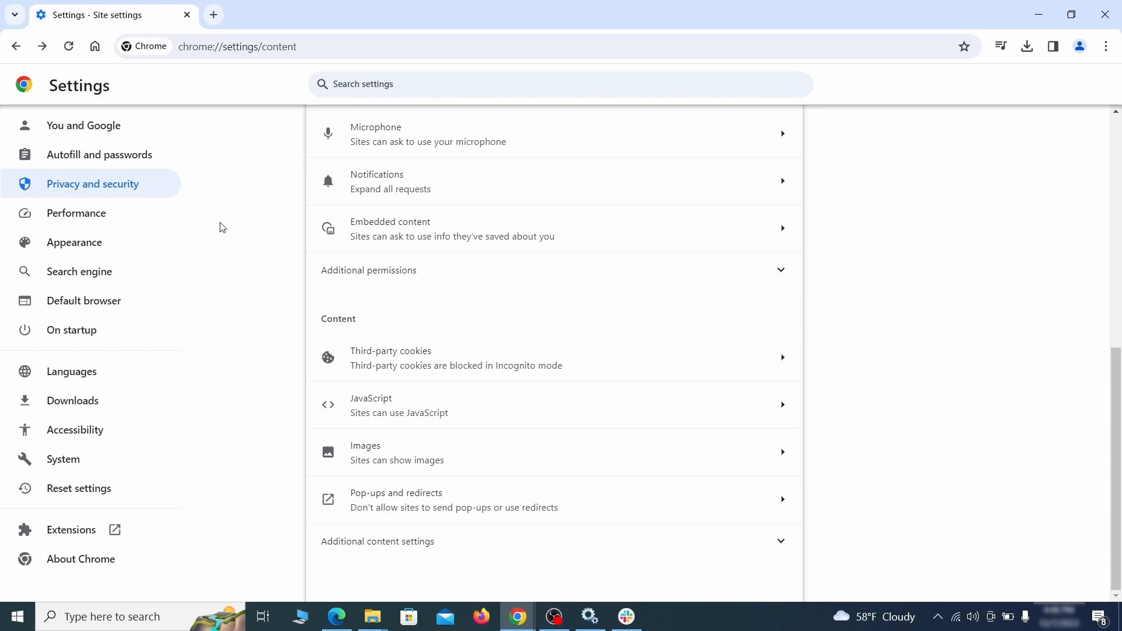
click(153, 245)
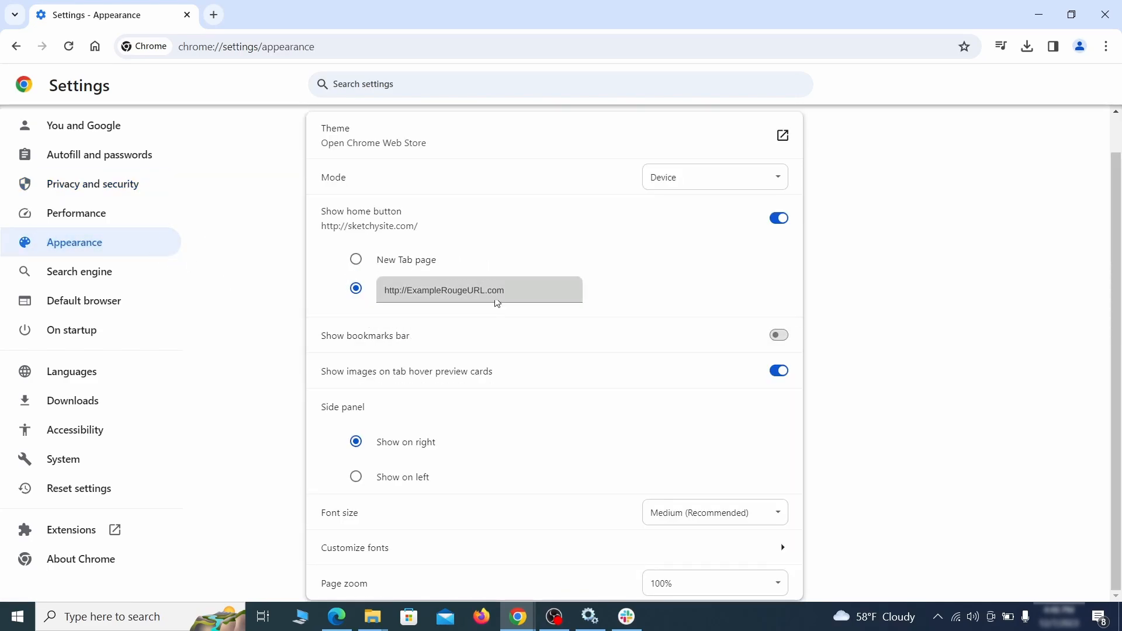
drag(507, 294, 369, 292)
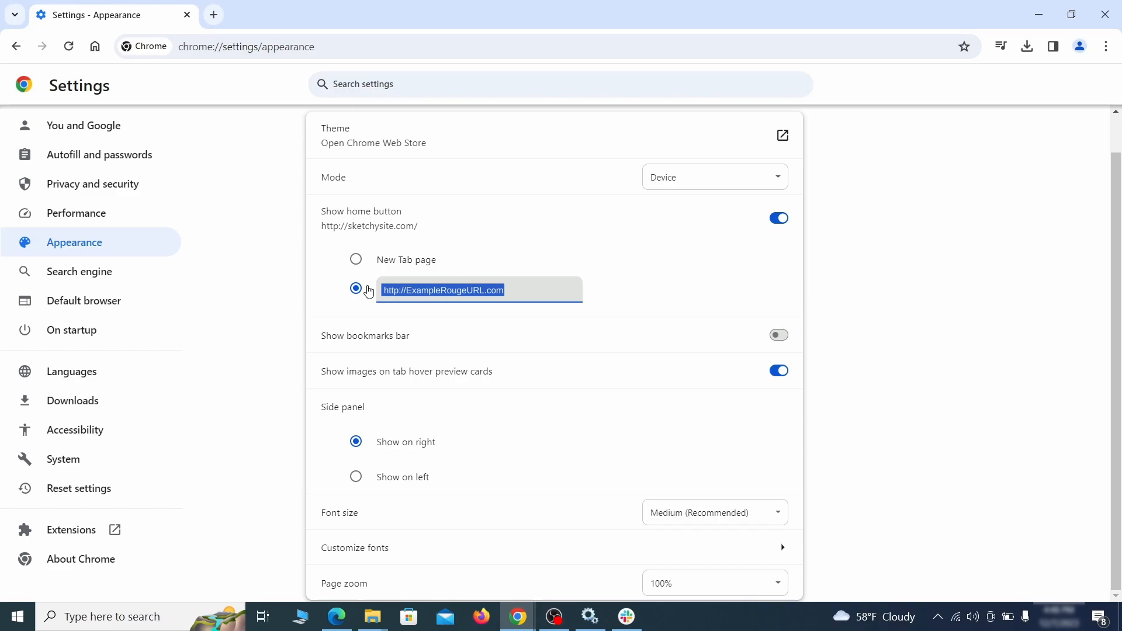
key(BackSpace)
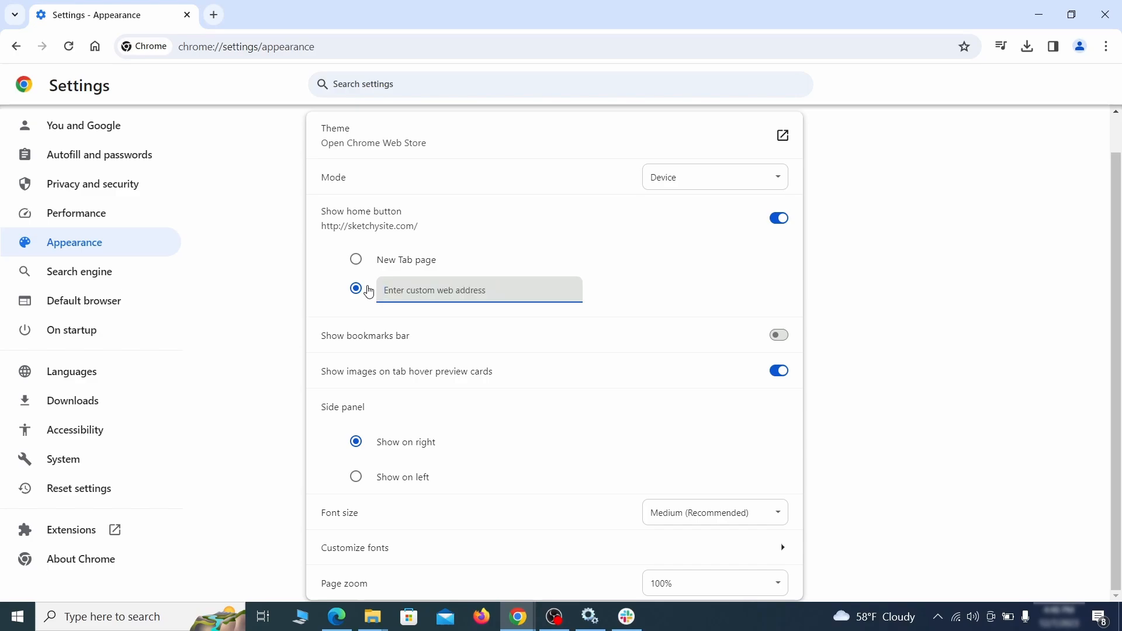
Step: Set Google as the search engine used in Chrome's address bar
click(119, 275)
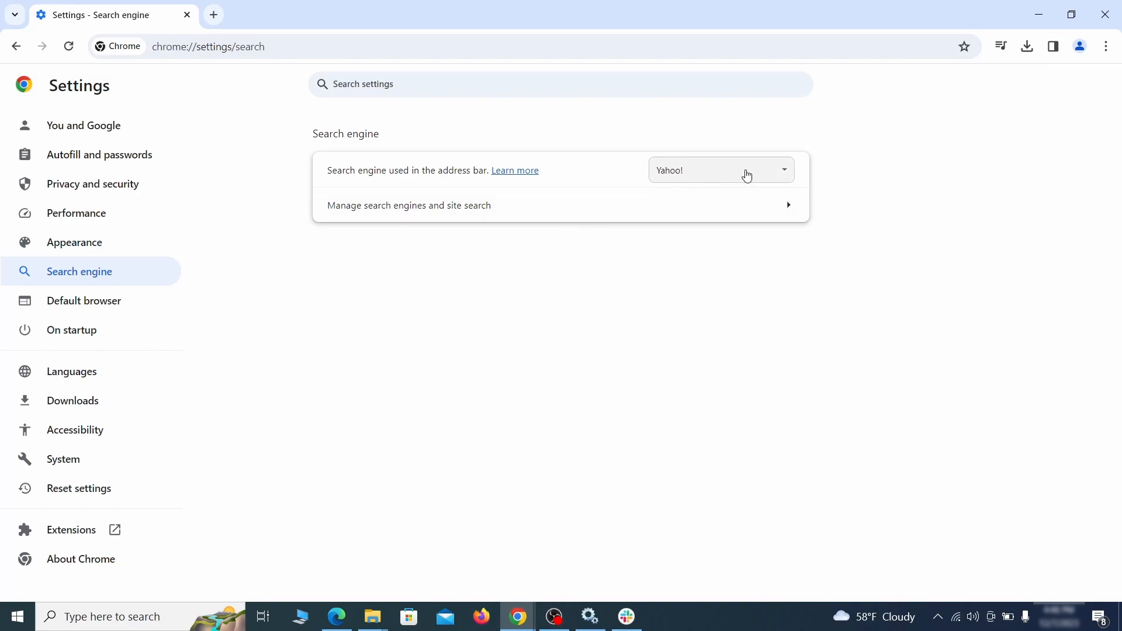
click(767, 175)
click(742, 190)
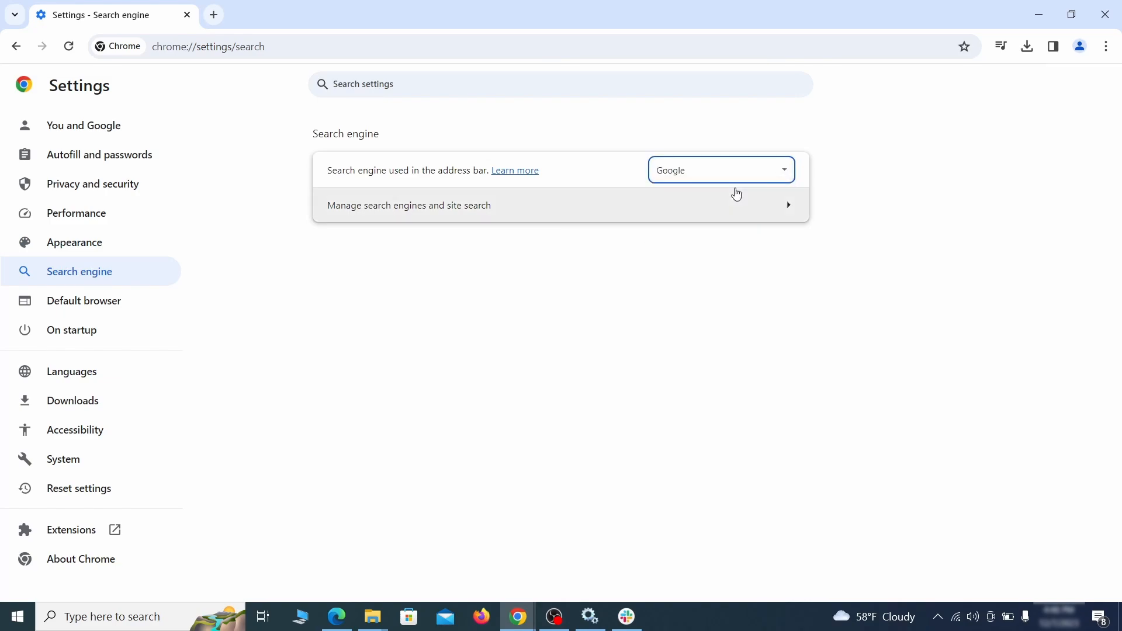
Step: Delete the ExampleRougeURL.com entry from the site search list in Chrome's search engine management
click(720, 217)
scroll(724, 305, down, 1)
scroll(724, 304, down, 6)
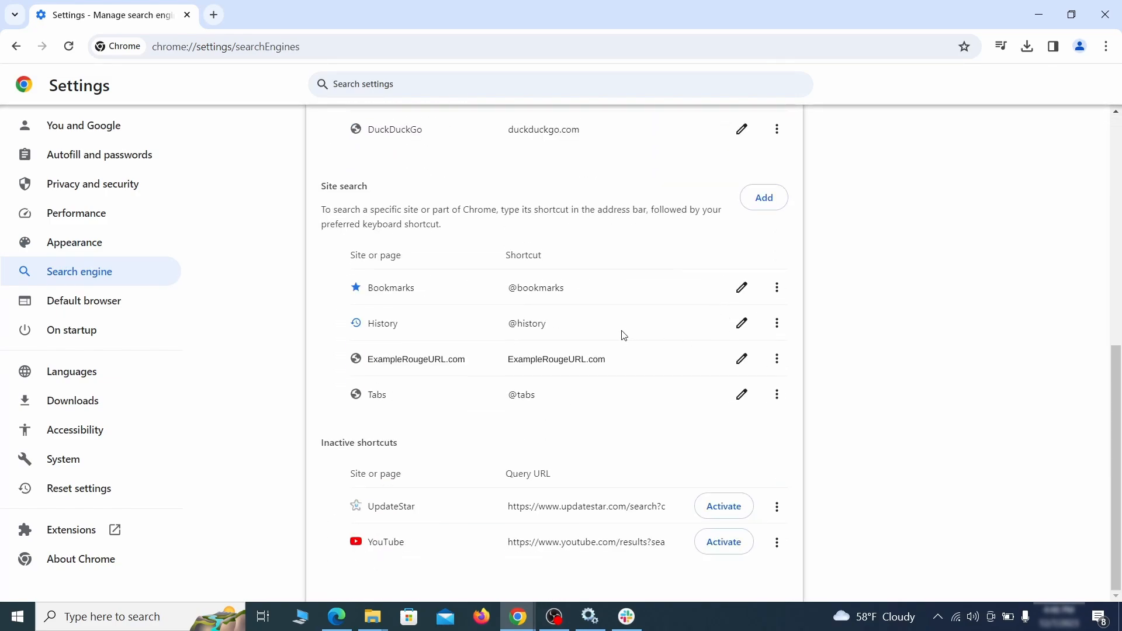
click(776, 359)
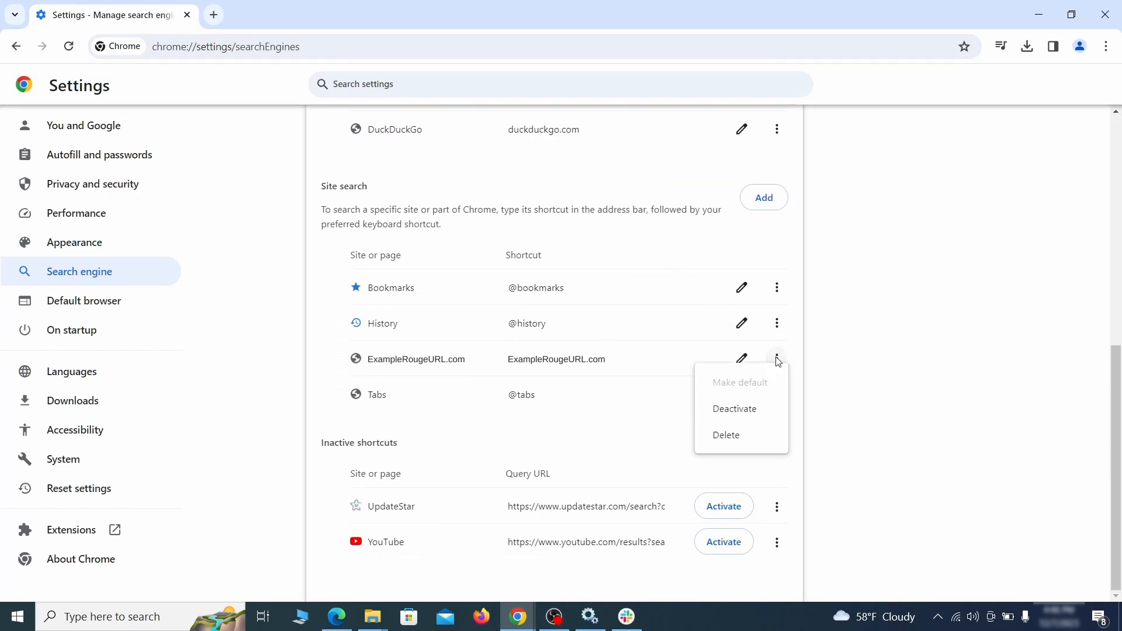
click(727, 436)
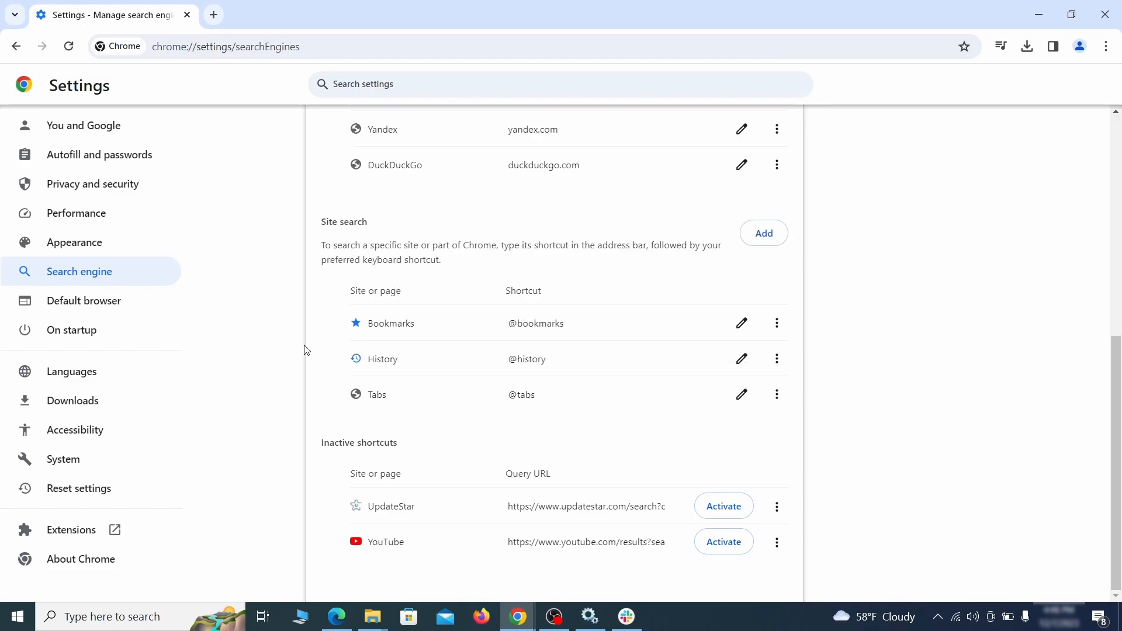
Step: Remove ExampleRougeURL.com from the specific pages Chrome opens on startup
click(87, 329)
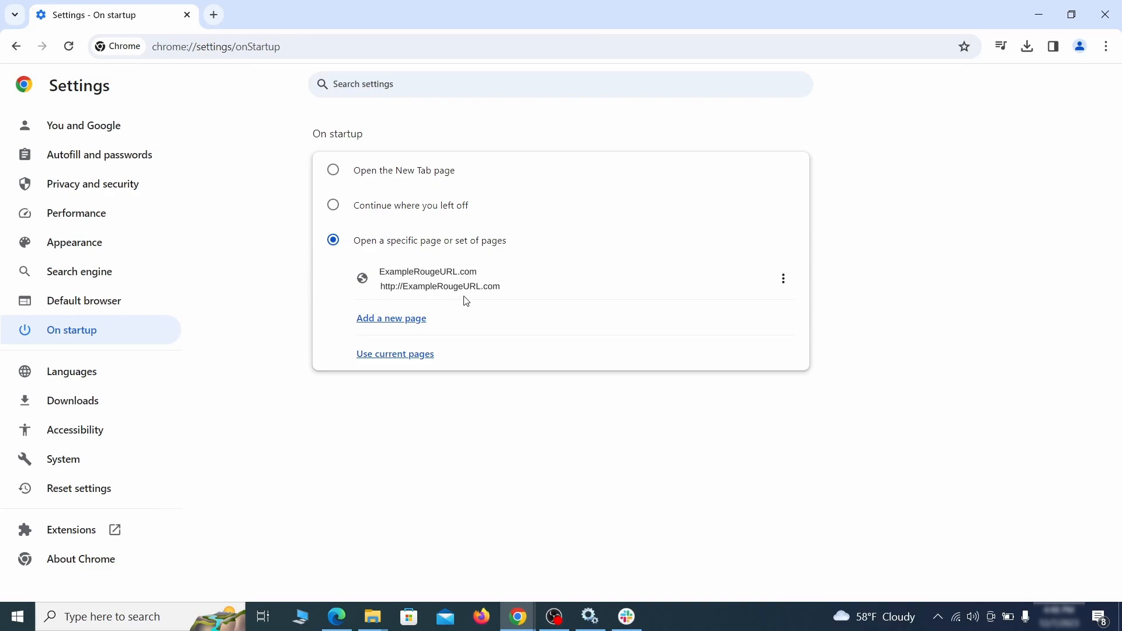
click(784, 281)
click(750, 315)
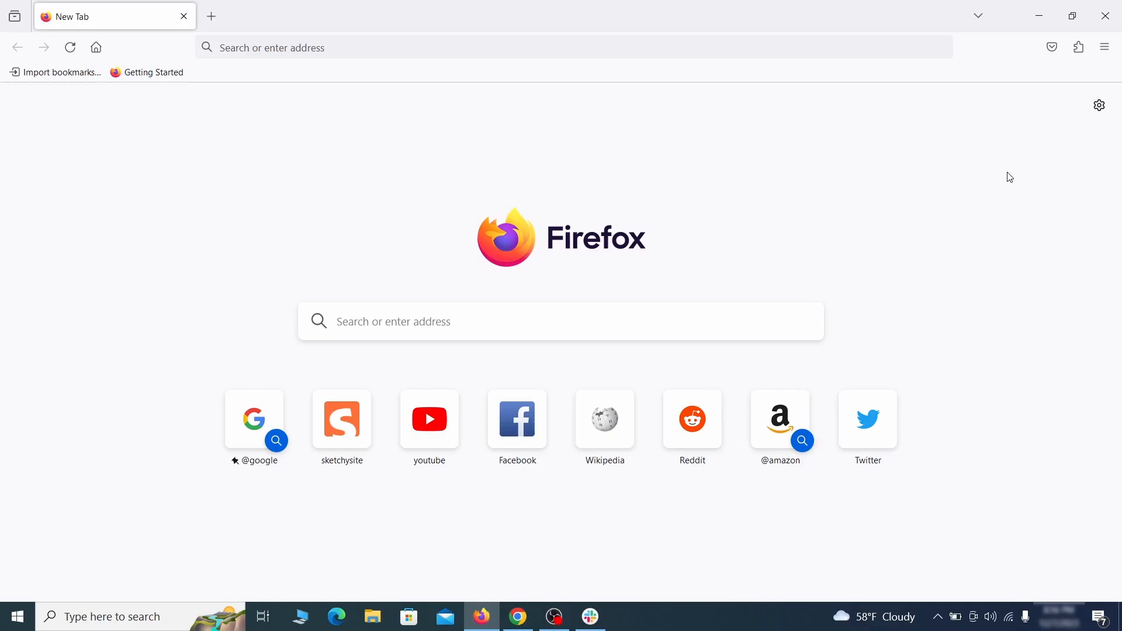
Step: Switch to Firefox, then disable and remove the Contenu+ extension in its add-ons manager
click(1080, 46)
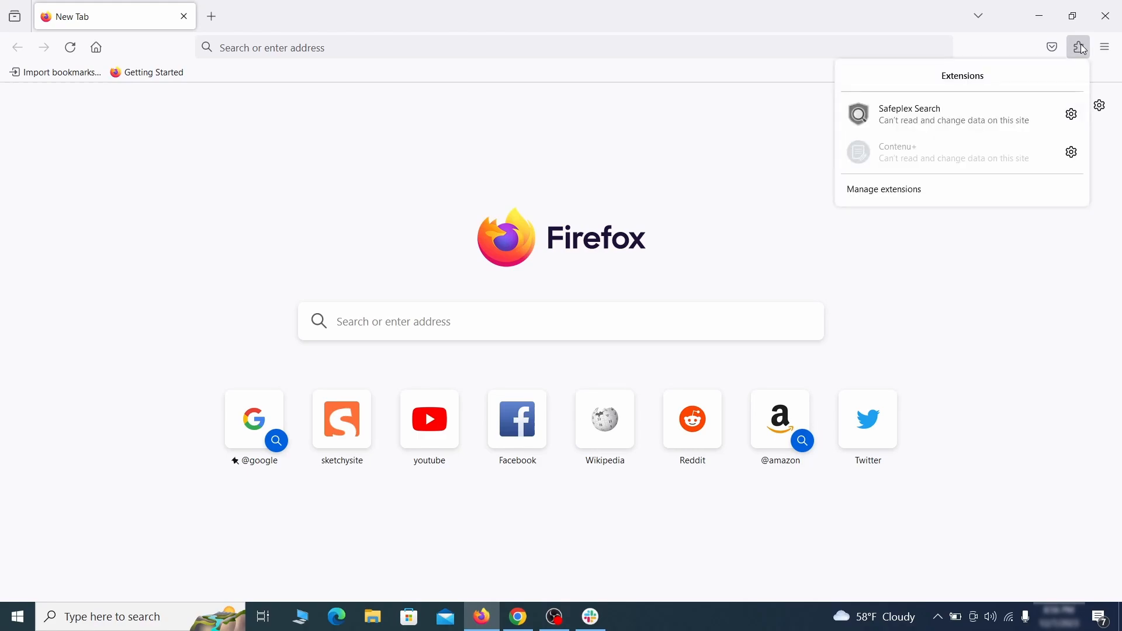
click(944, 192)
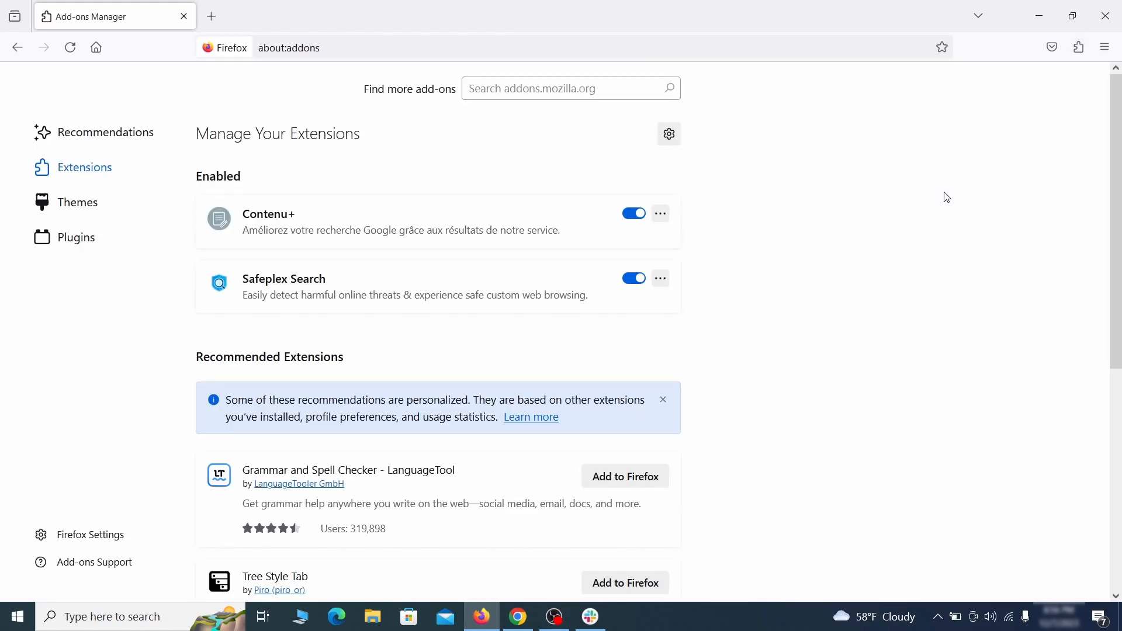
click(634, 213)
click(661, 213)
click(709, 237)
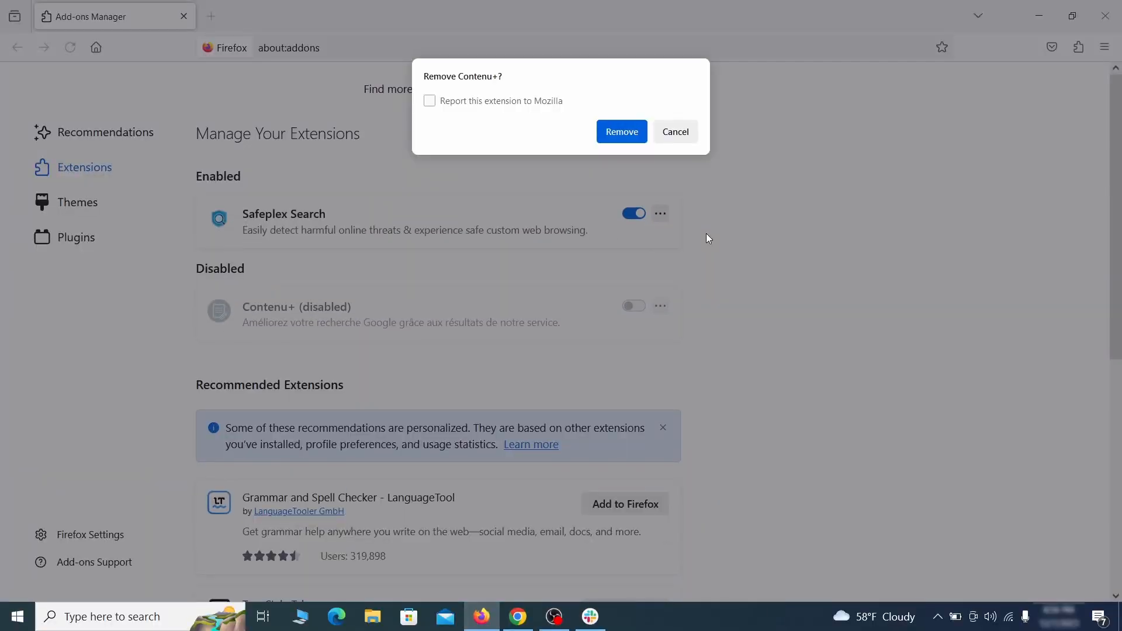
click(626, 131)
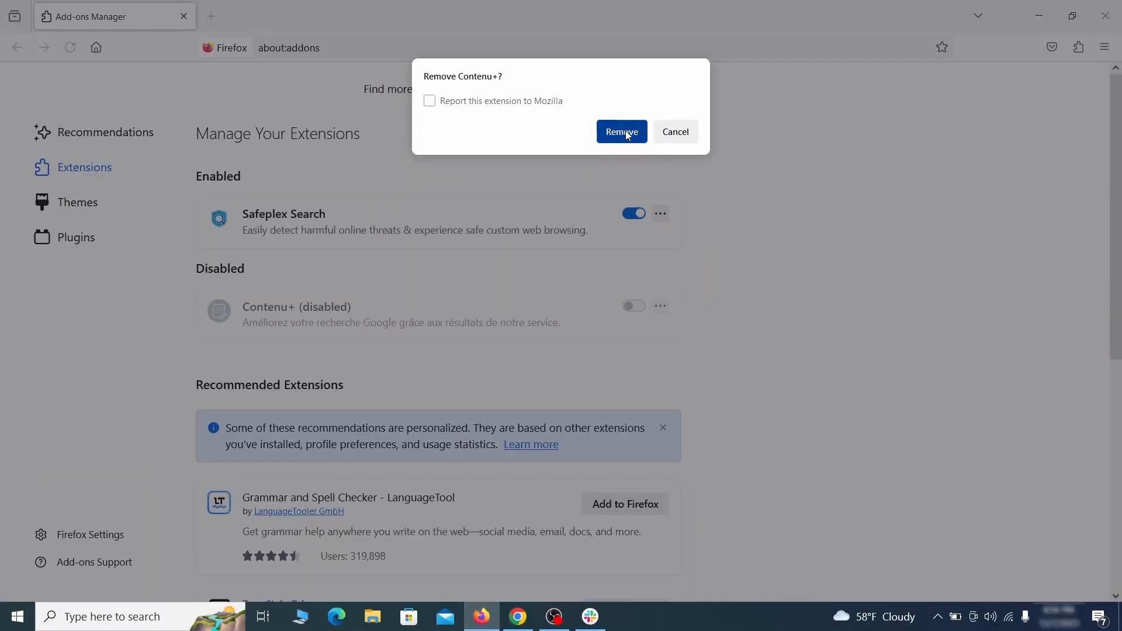
Step: In Firefox's home settings, clear the custom ExampleRougeURL.com address used for the homepage and new windows
click(1104, 48)
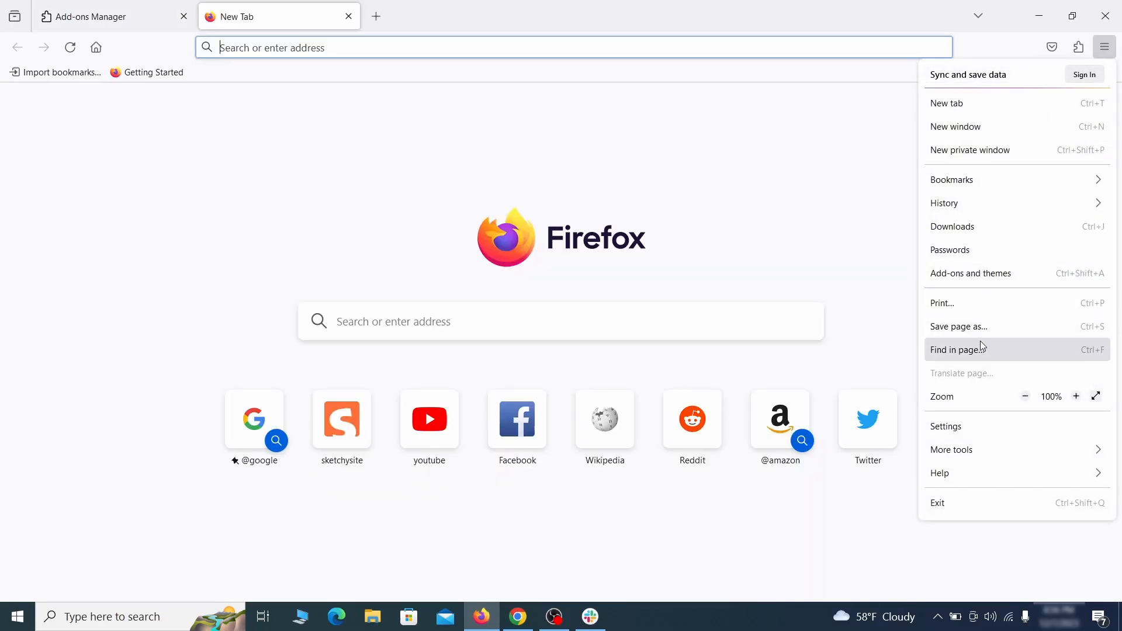
click(971, 431)
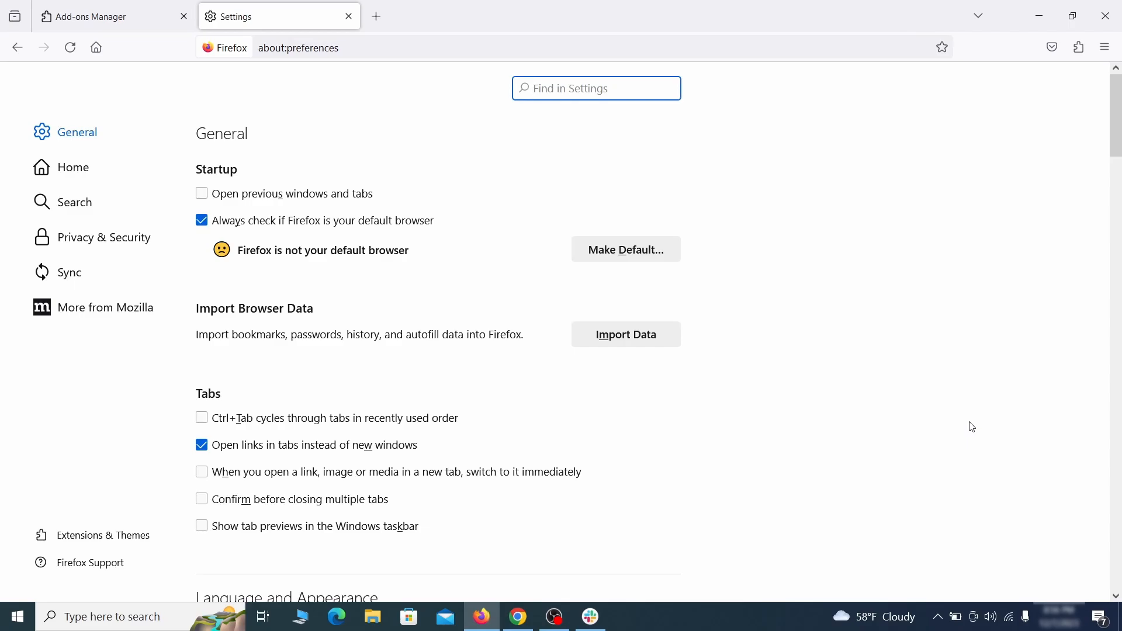
click(85, 168)
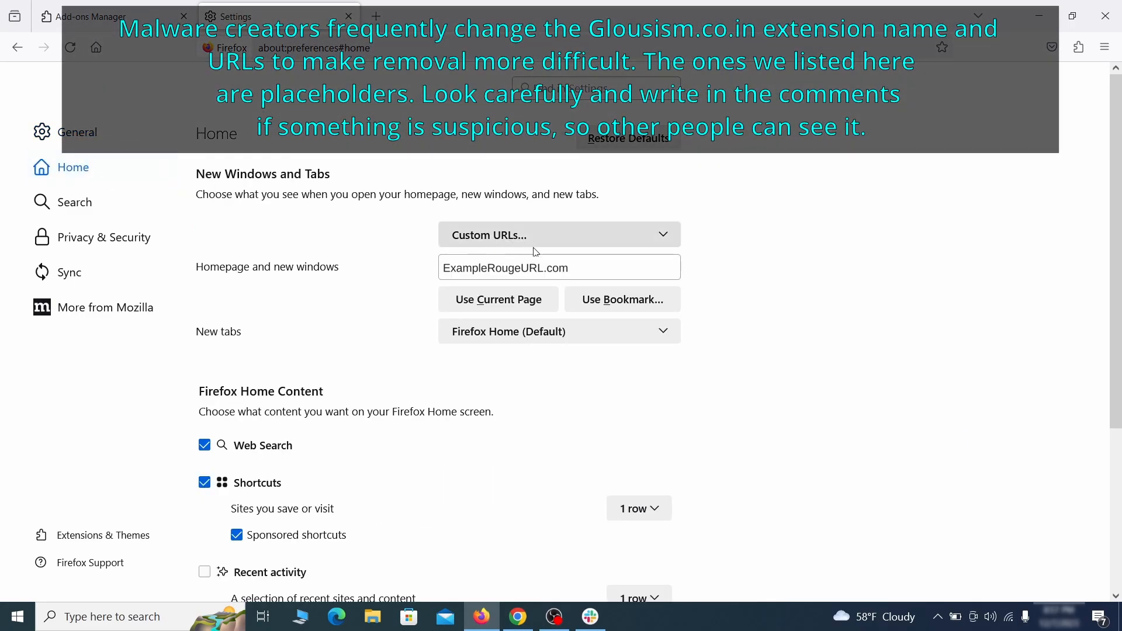
triple_click(566, 269)
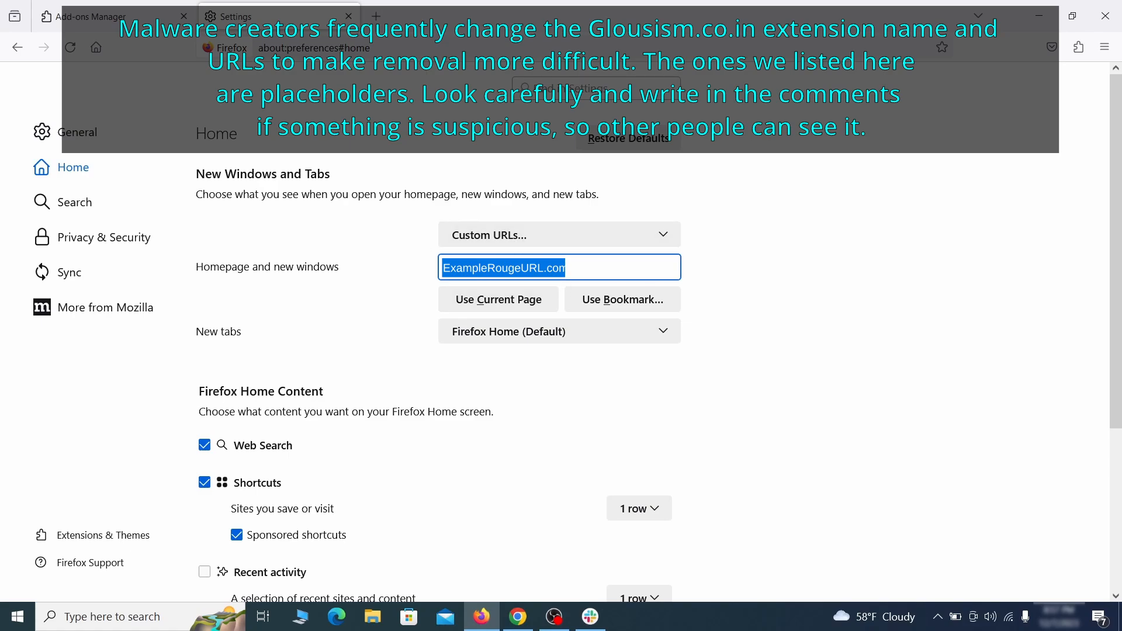
key(BackSpace)
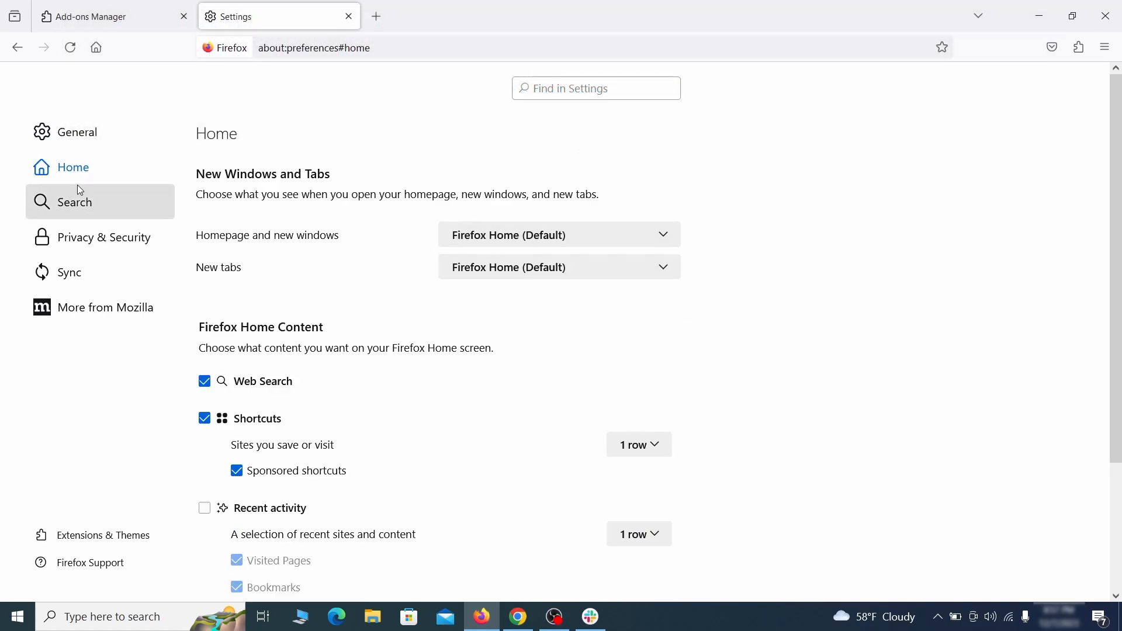
Step: Set Firefox's default search engine to Google
click(80, 204)
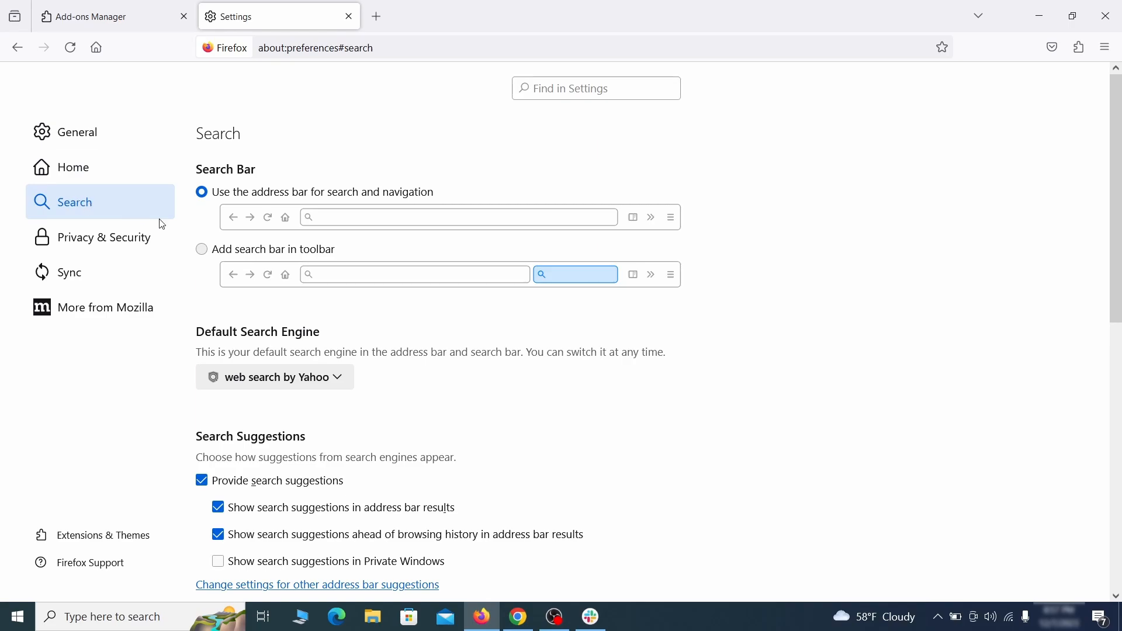
scroll(576, 344, down, 2)
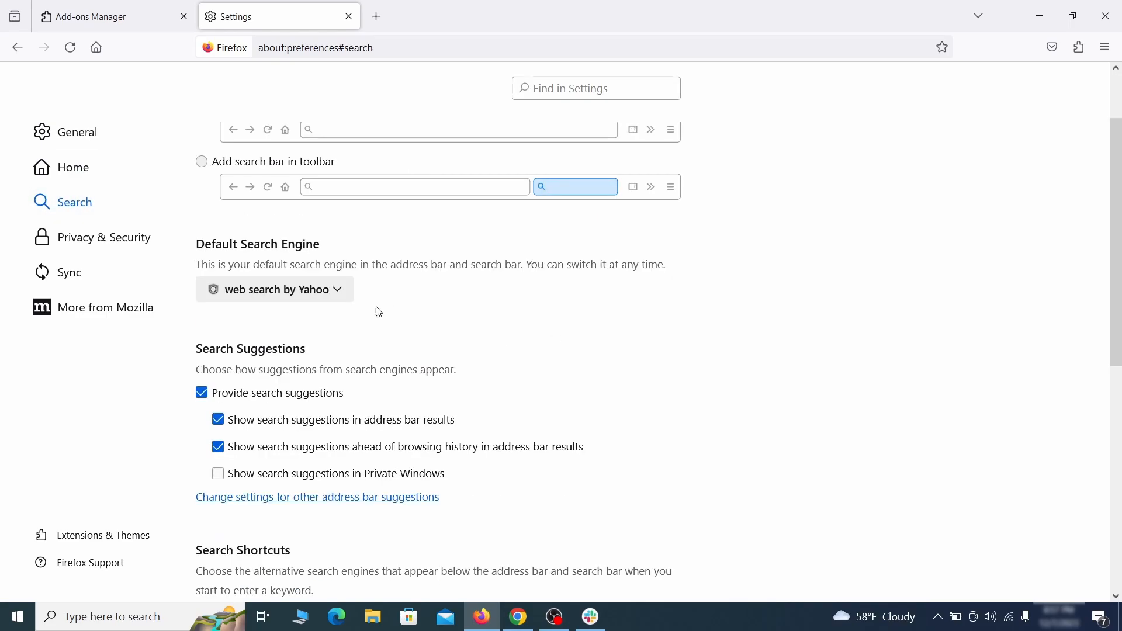
click(334, 295)
click(325, 313)
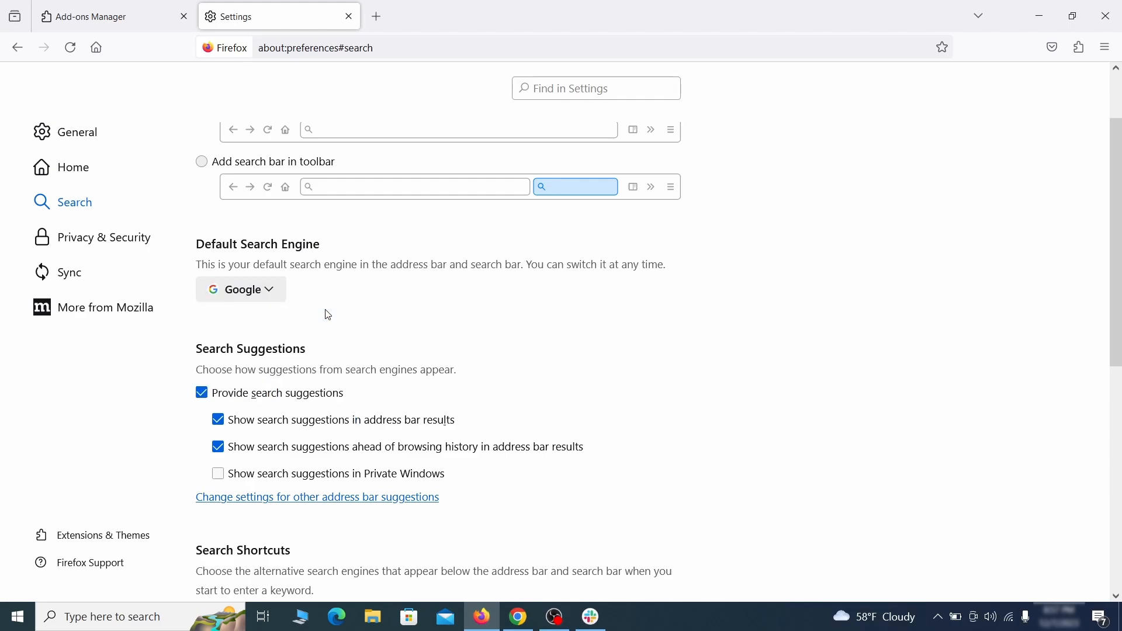
Step: Remove the web search by Yahoo entry from Firefox's search shortcuts
scroll(544, 329, down, 5)
scroll(613, 295, down, 2)
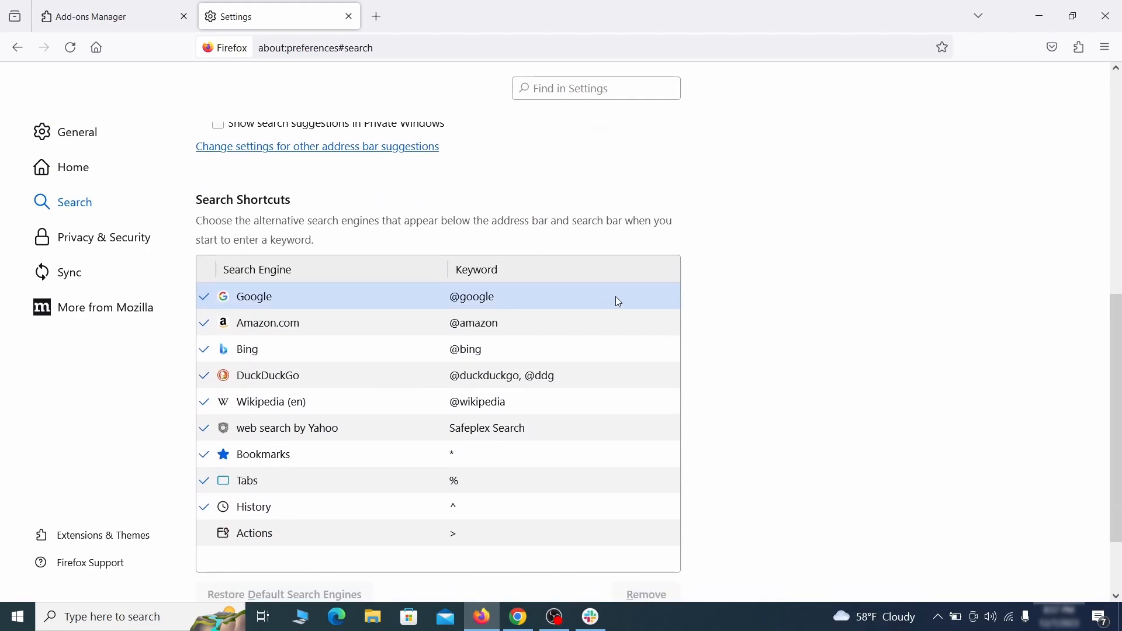
scroll(615, 296, down, 2)
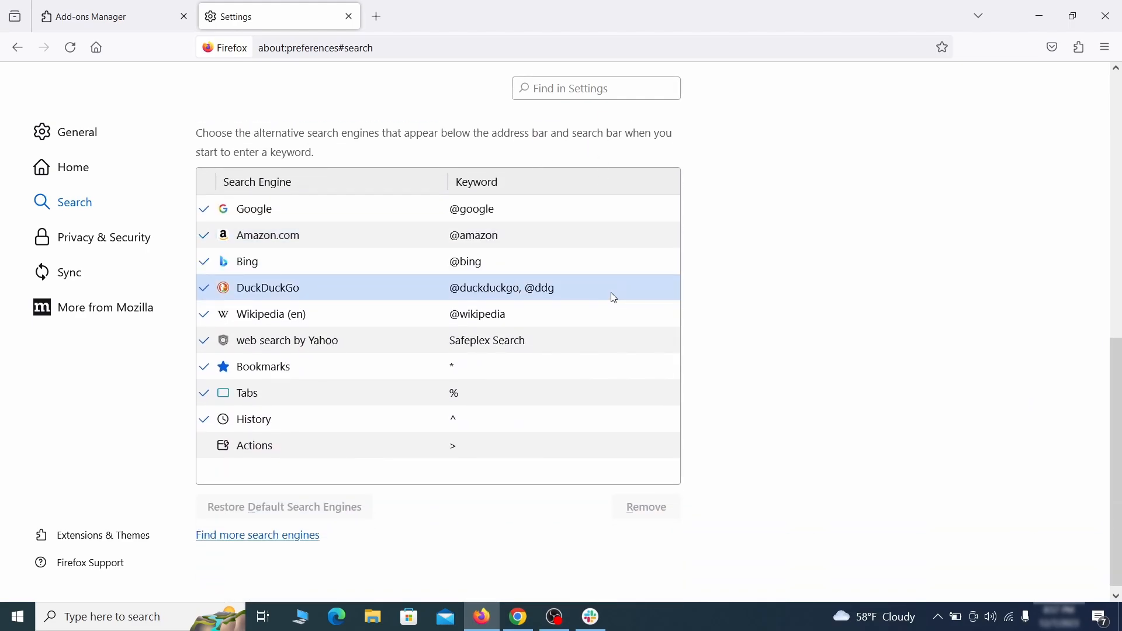
click(555, 343)
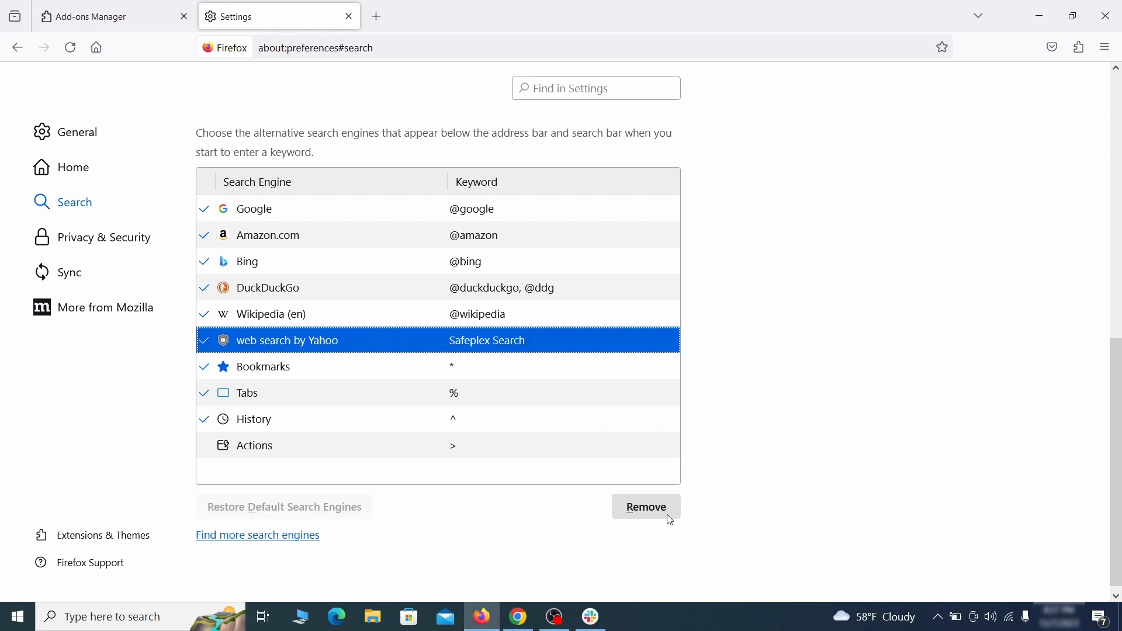
click(649, 508)
scroll(531, 370, up, 3)
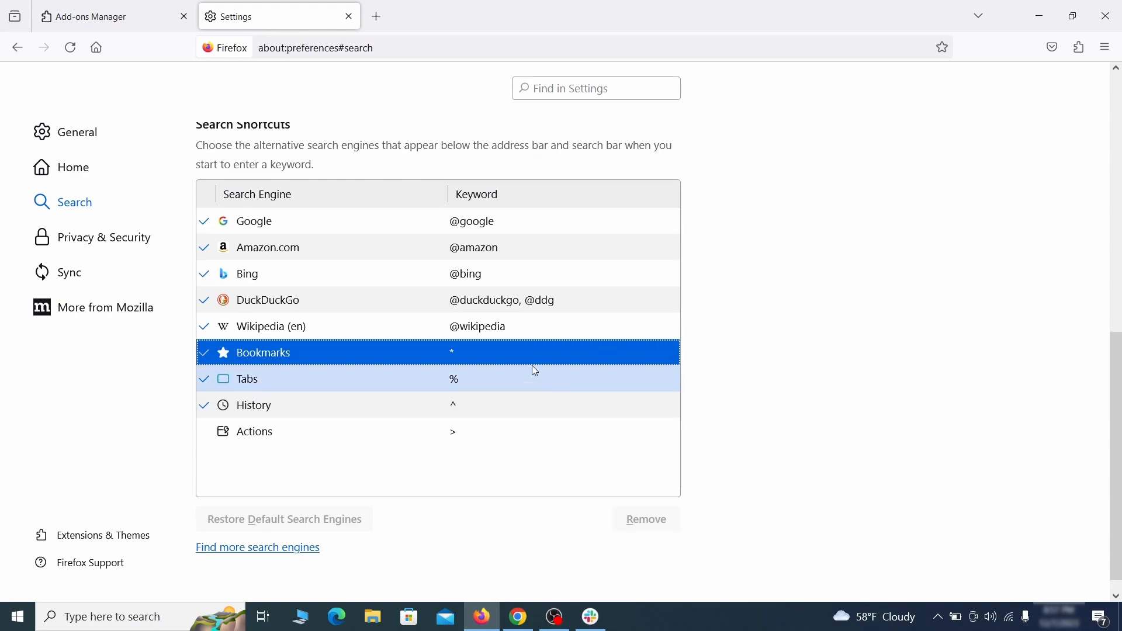
Step: Clear all of Firefox's cookies, site data and cached web content in its privacy settings, confirming the deletion
click(108, 234)
scroll(743, 281, down, 8)
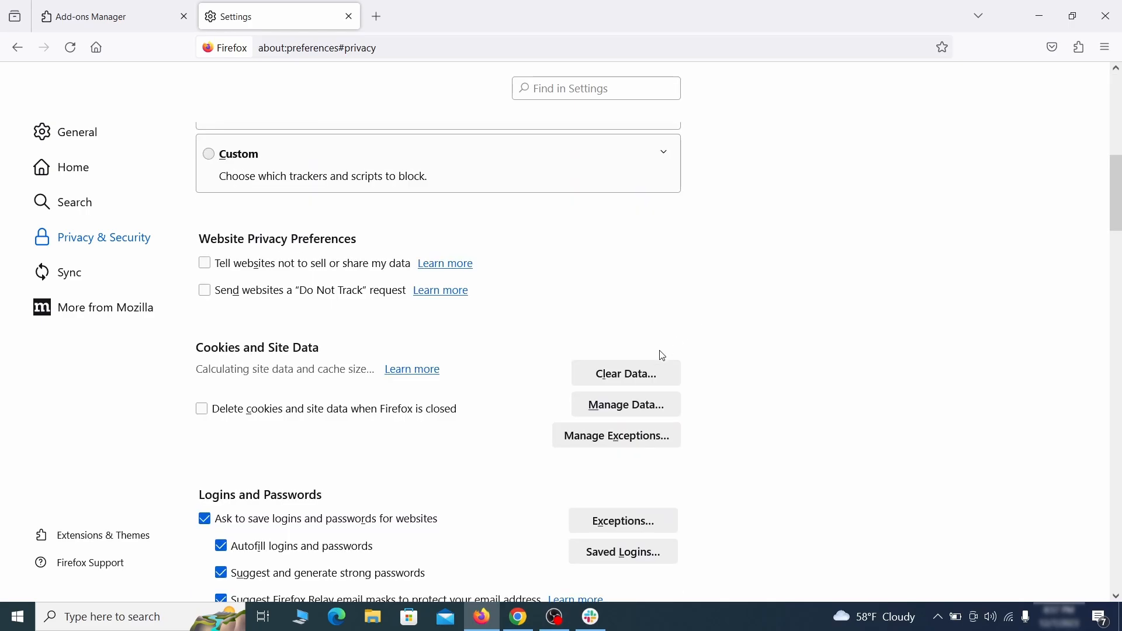
click(641, 373)
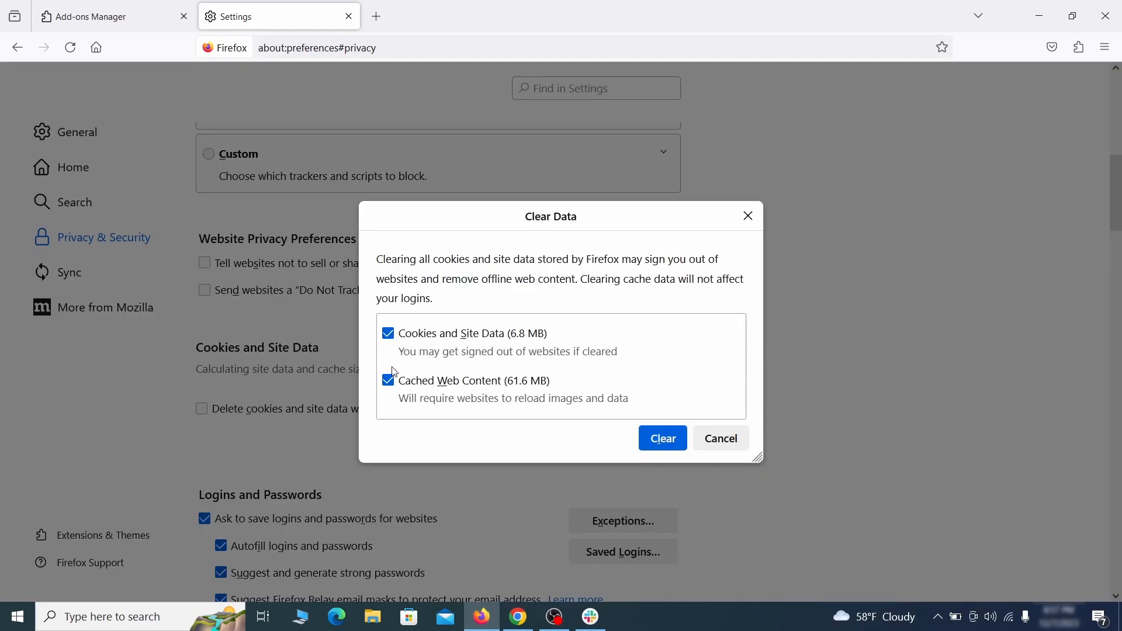
click(678, 440)
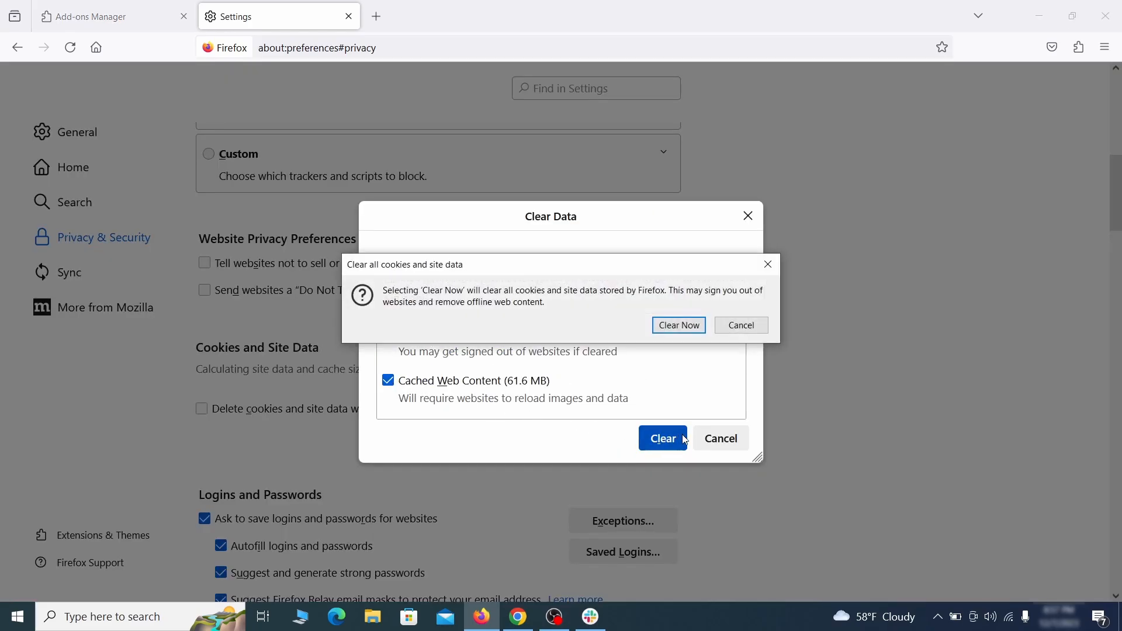
click(684, 331)
Step: Open the notification permission settings in Firefox's privacy options
scroll(761, 358, down, 5)
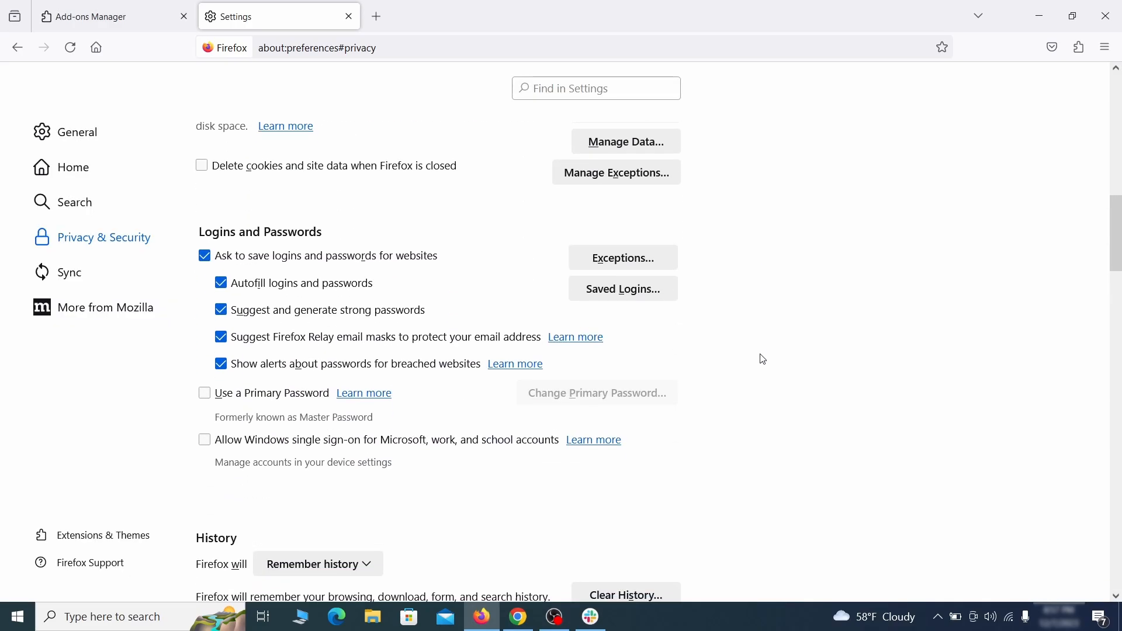
scroll(762, 359, down, 10)
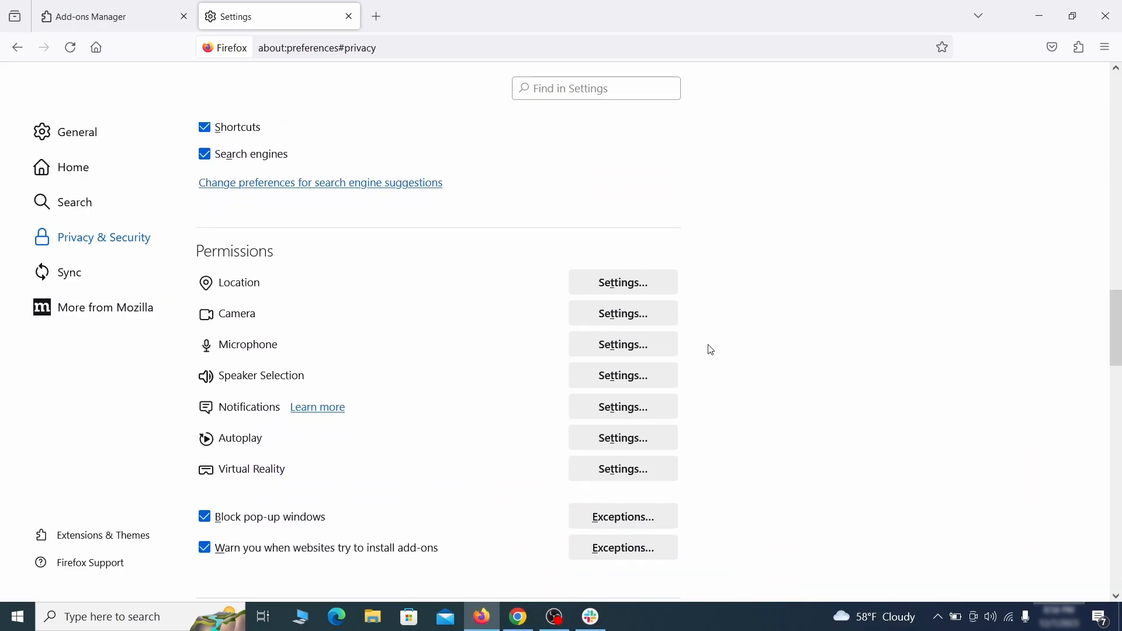
click(647, 410)
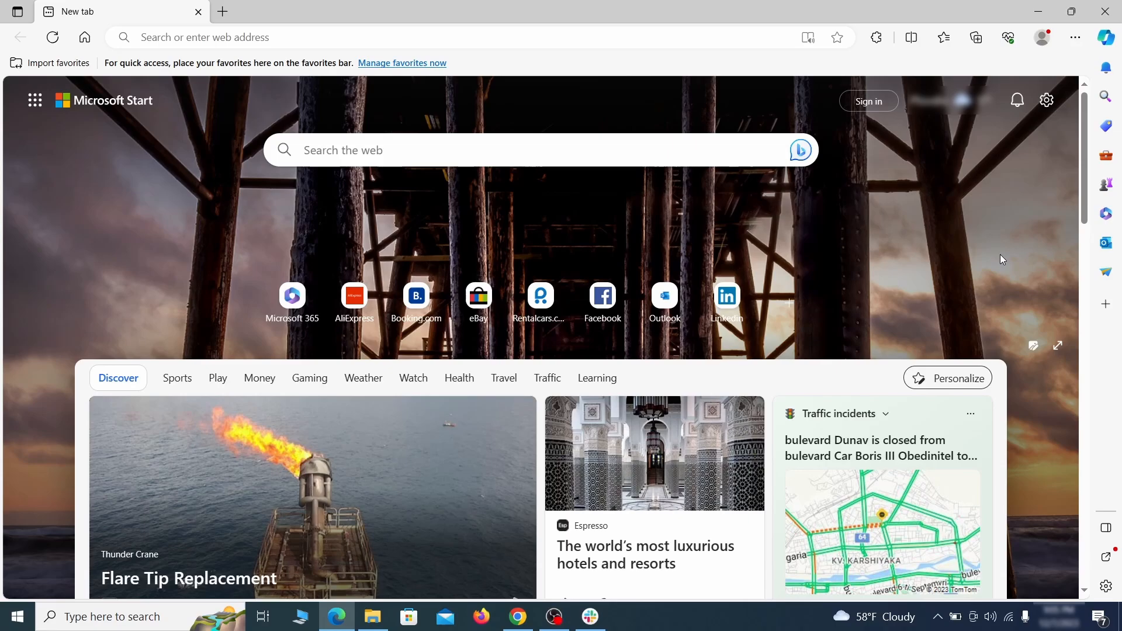
Step: Turn off the Quidco Cashback Reminder extension in Microsoft Edge and remove it
click(1075, 37)
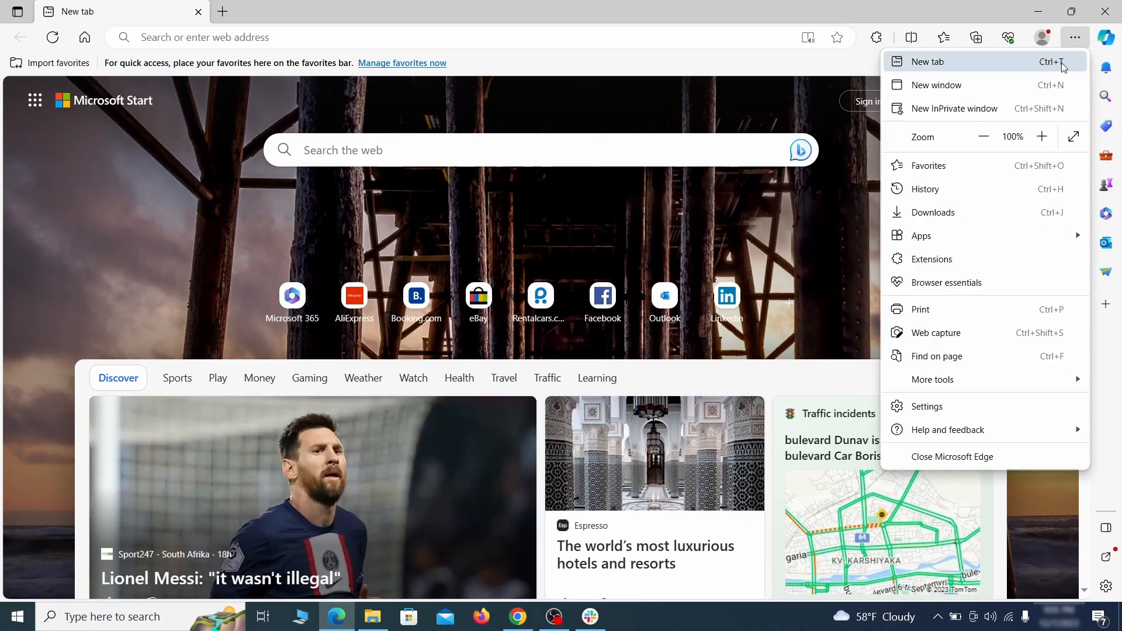
click(964, 257)
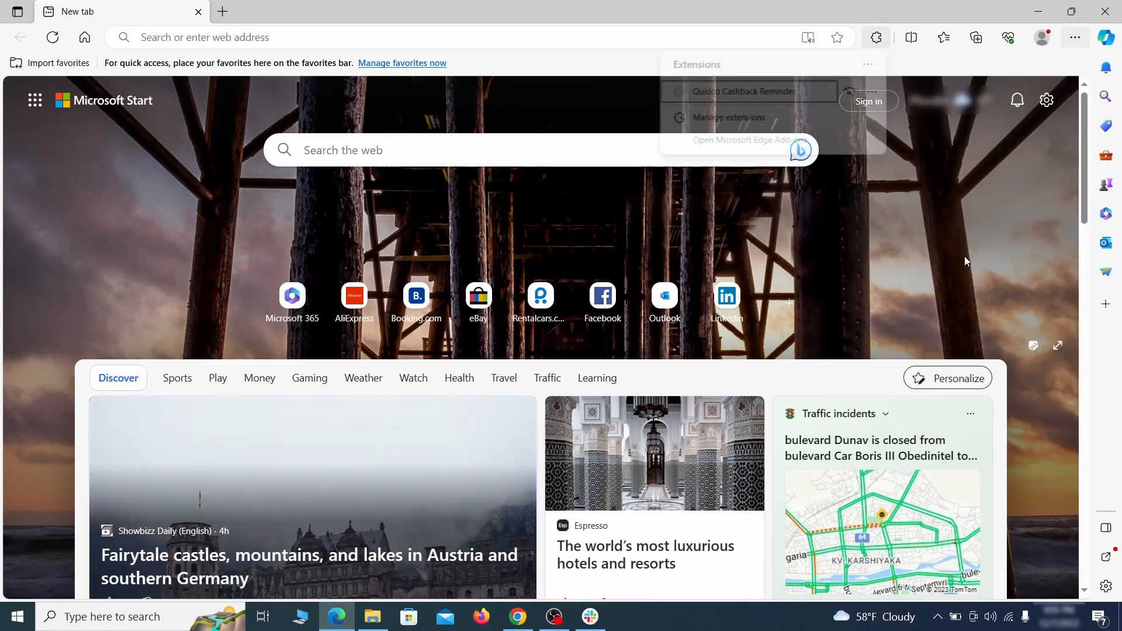
click(726, 120)
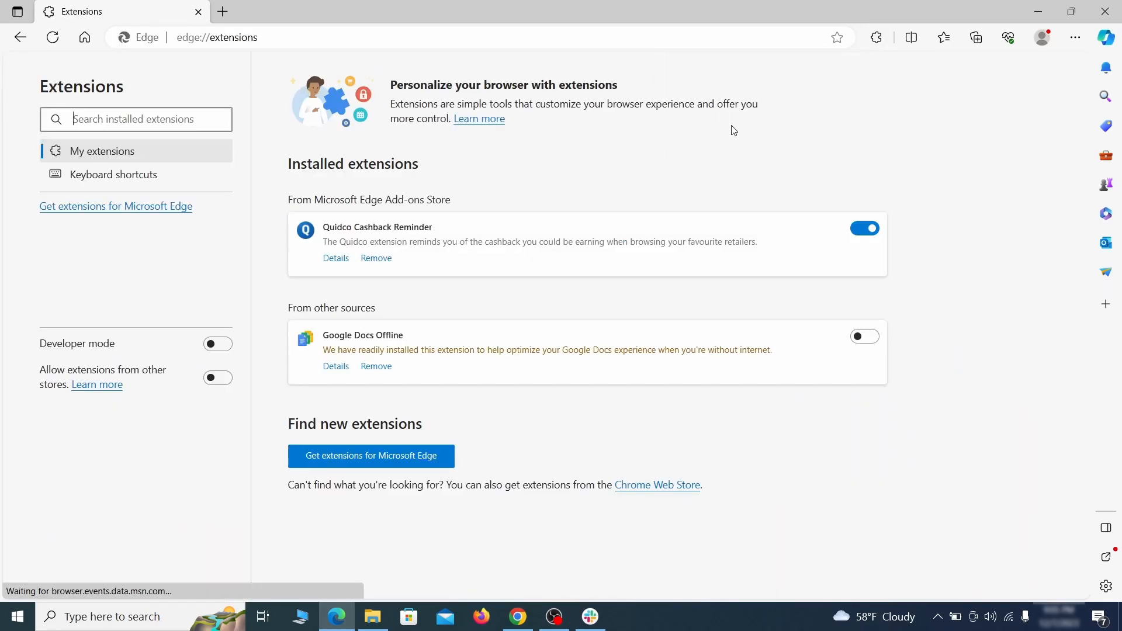
click(868, 231)
click(375, 260)
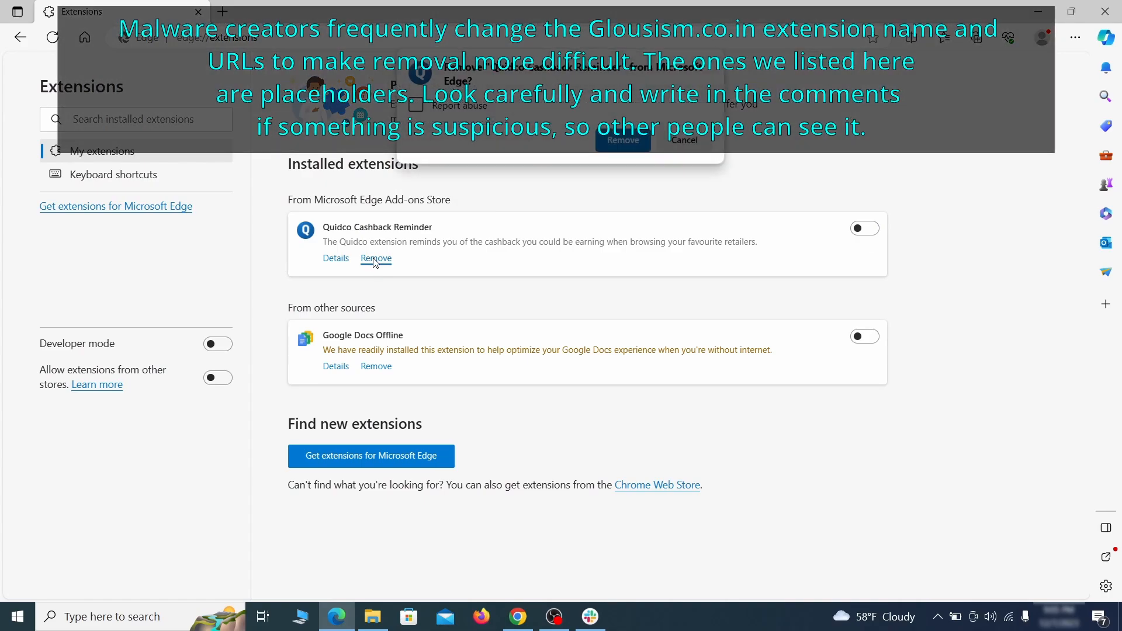
Step: Clear Edge's browsing data for the last hour, including browsing and download history, cookies, cached files, site permissions and Media Foundation data
key(ctrl+t)
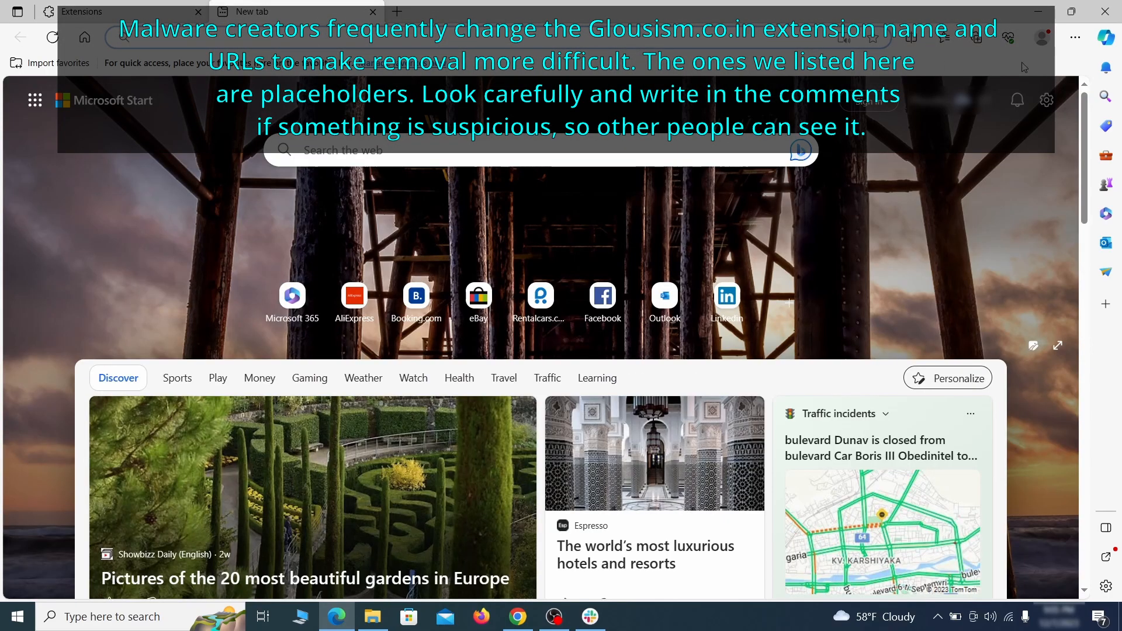
click(1076, 39)
click(935, 405)
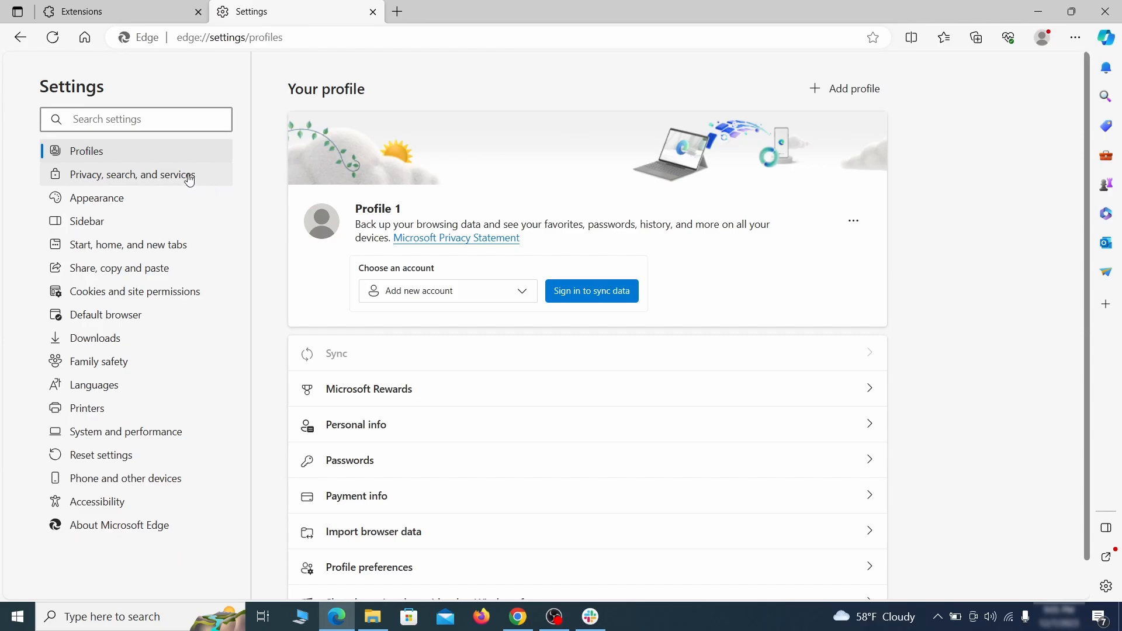
click(189, 179)
scroll(608, 358, down, 4)
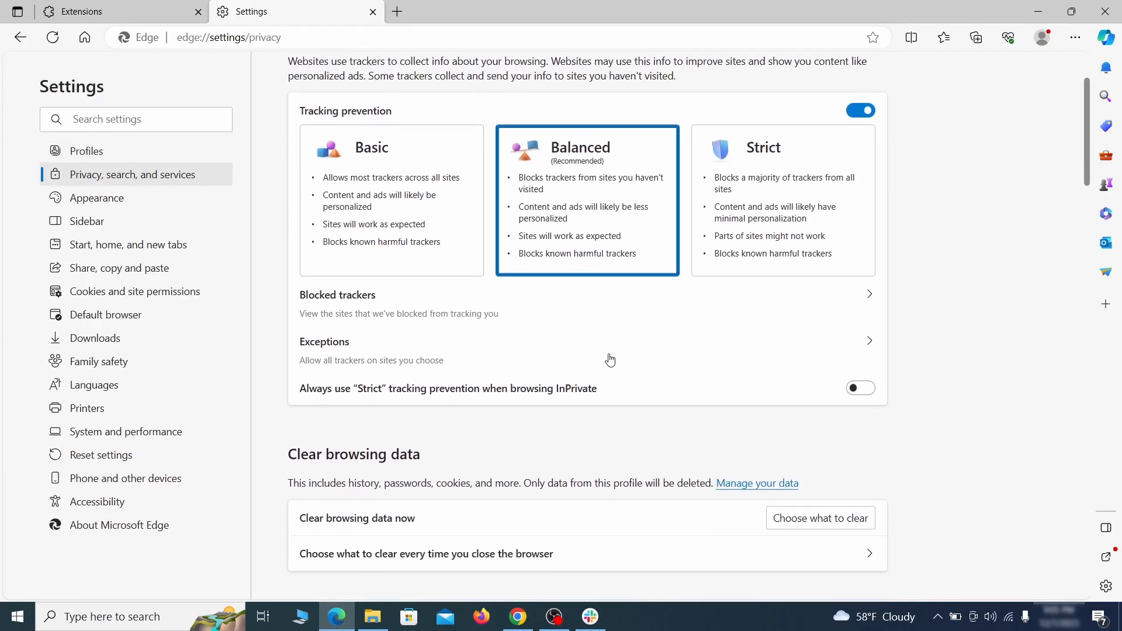
click(840, 409)
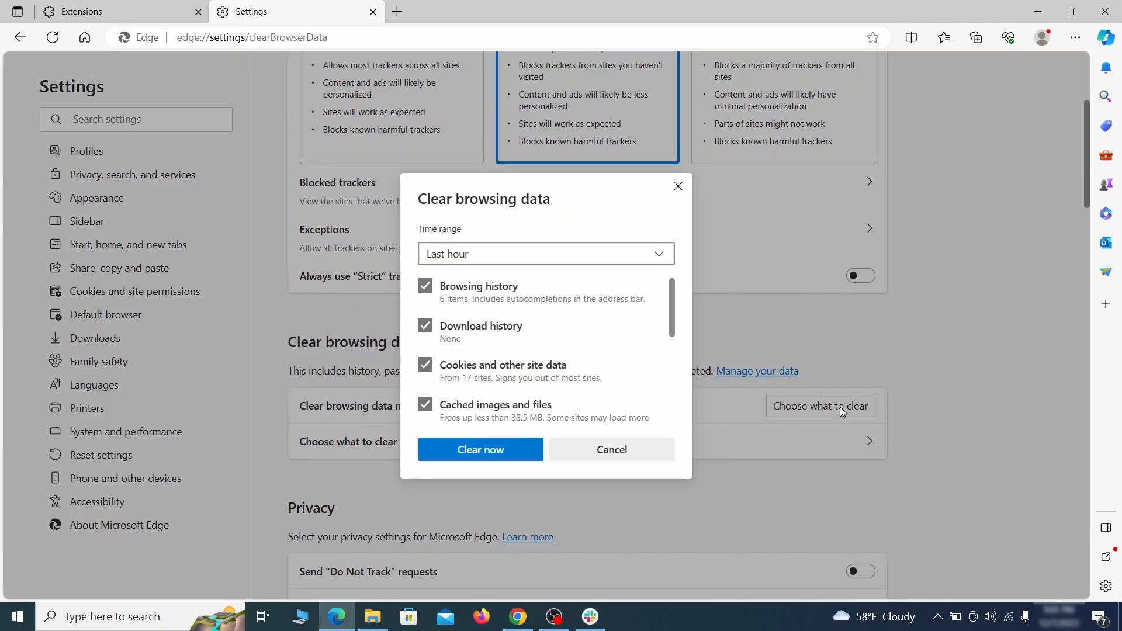
scroll(449, 286, down, 4)
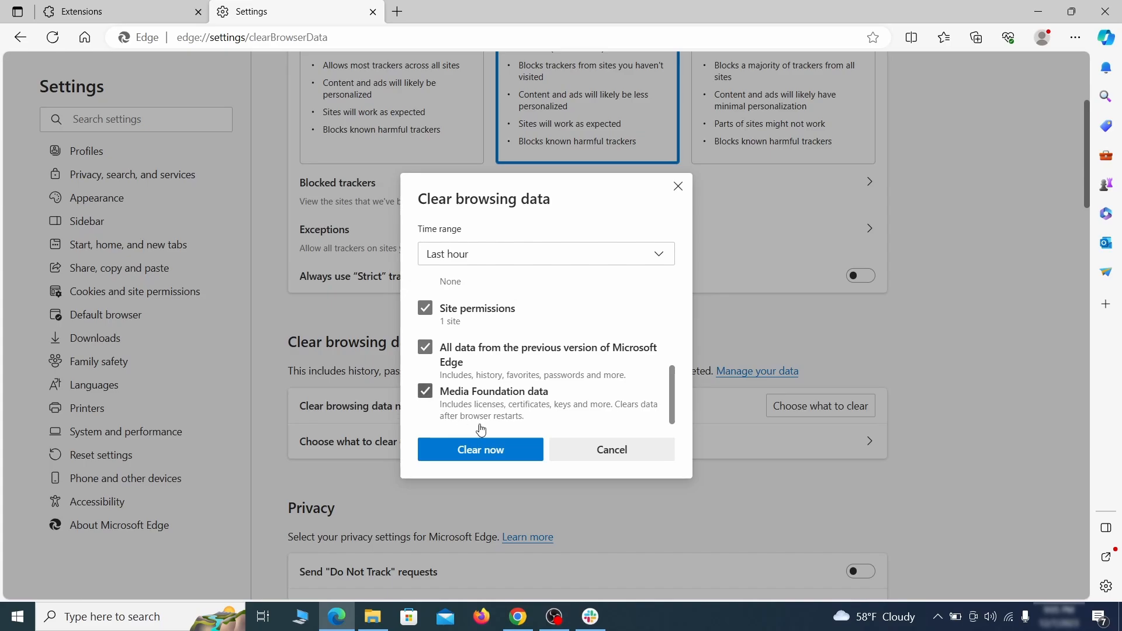
click(527, 456)
Step: Set the search engine used in Edge's address bar to Google
scroll(725, 332, down, 10)
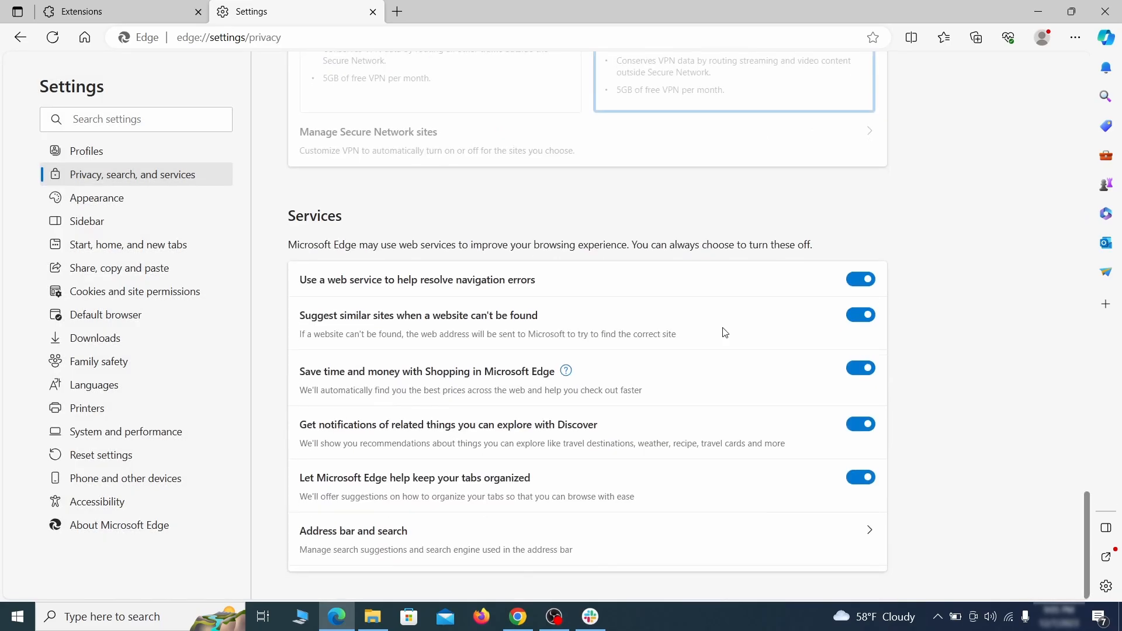
click(641, 548)
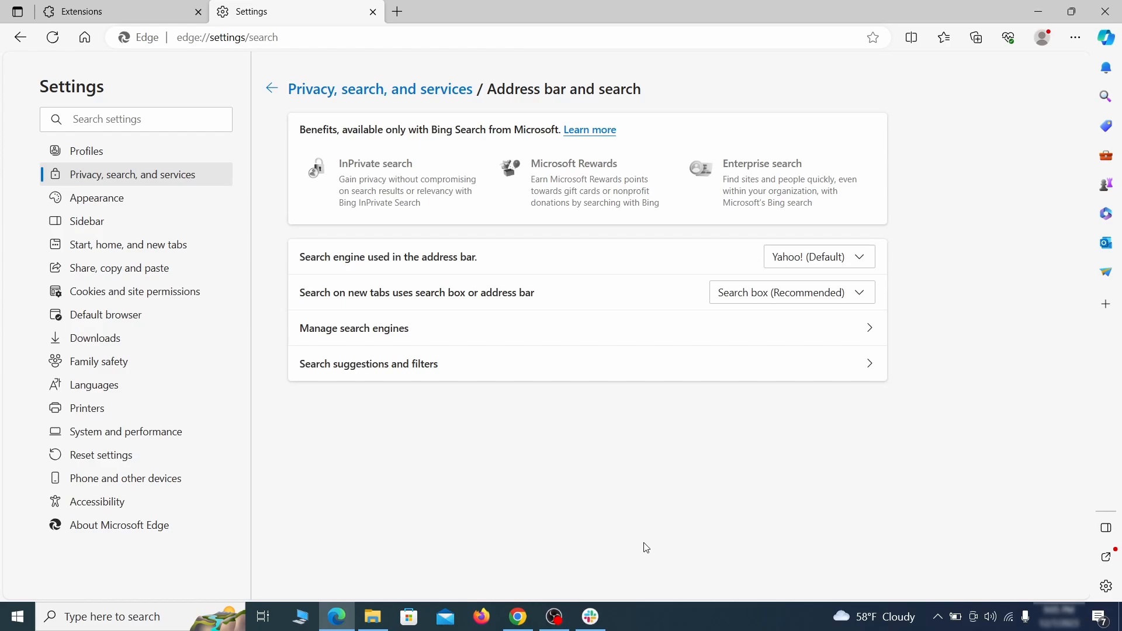
click(864, 258)
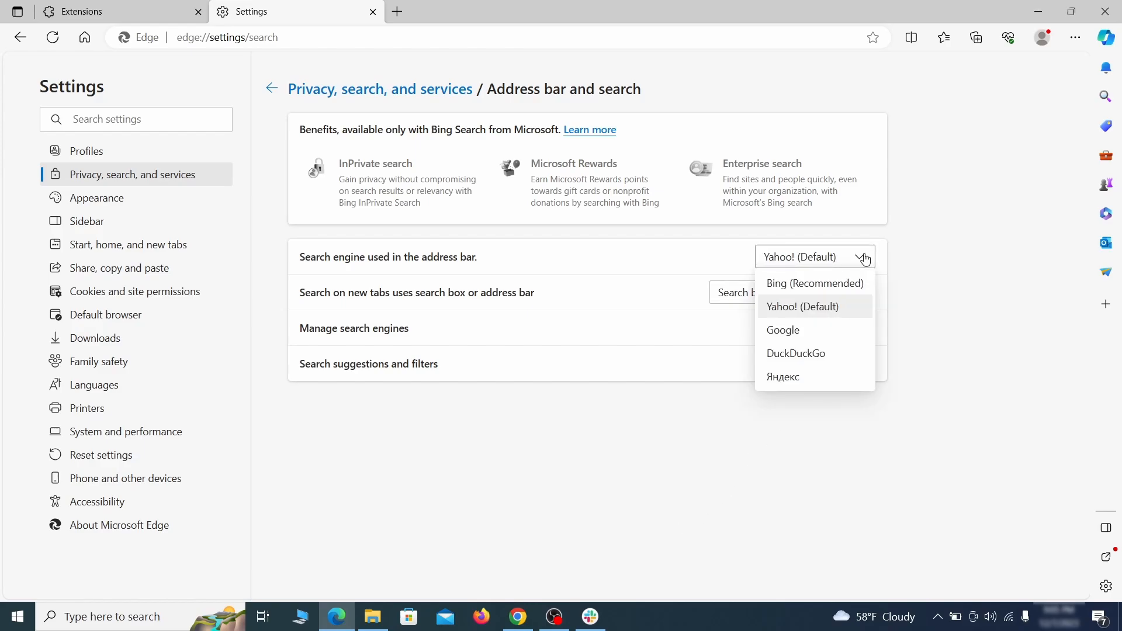
click(831, 328)
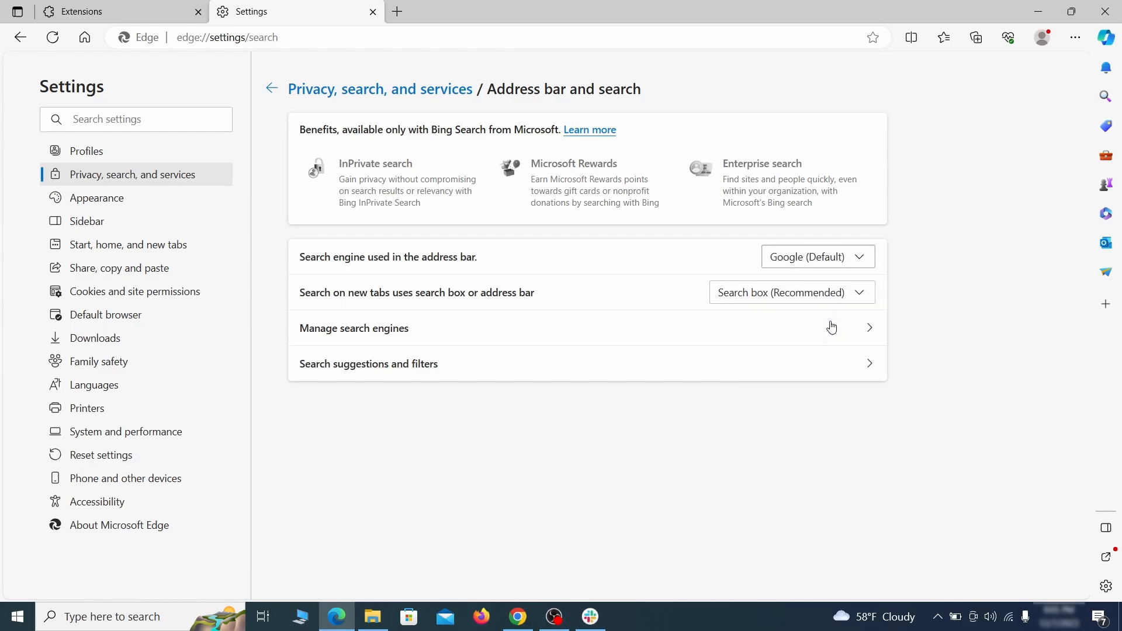
Step: Remove the ExampleRougeURL.com entry from Edge's list of address bar search engines
click(433, 337)
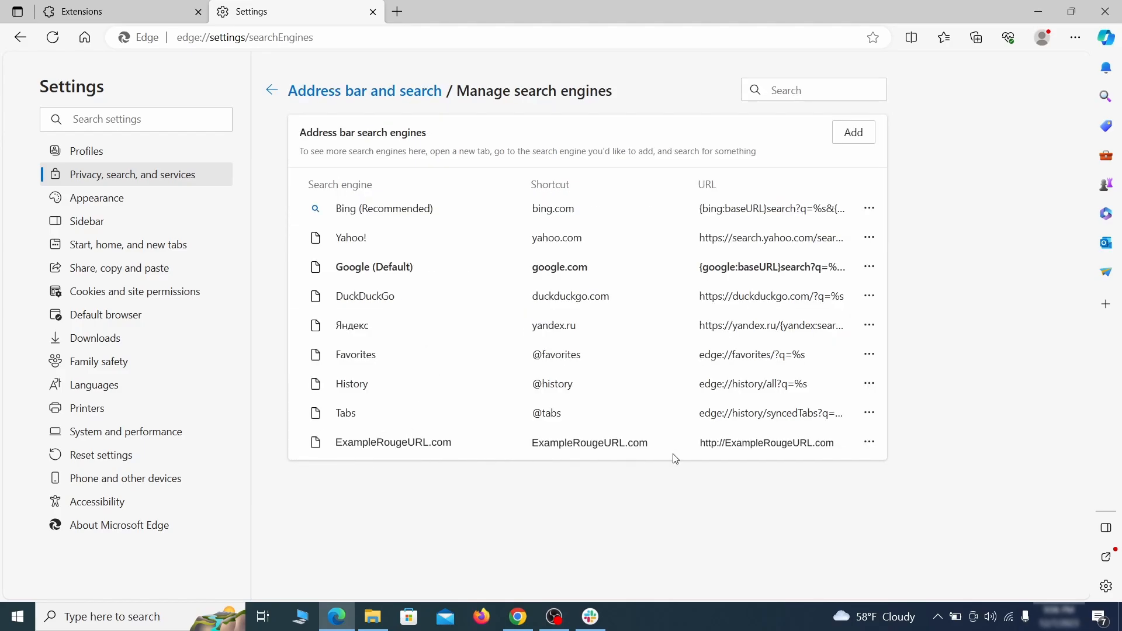
click(869, 443)
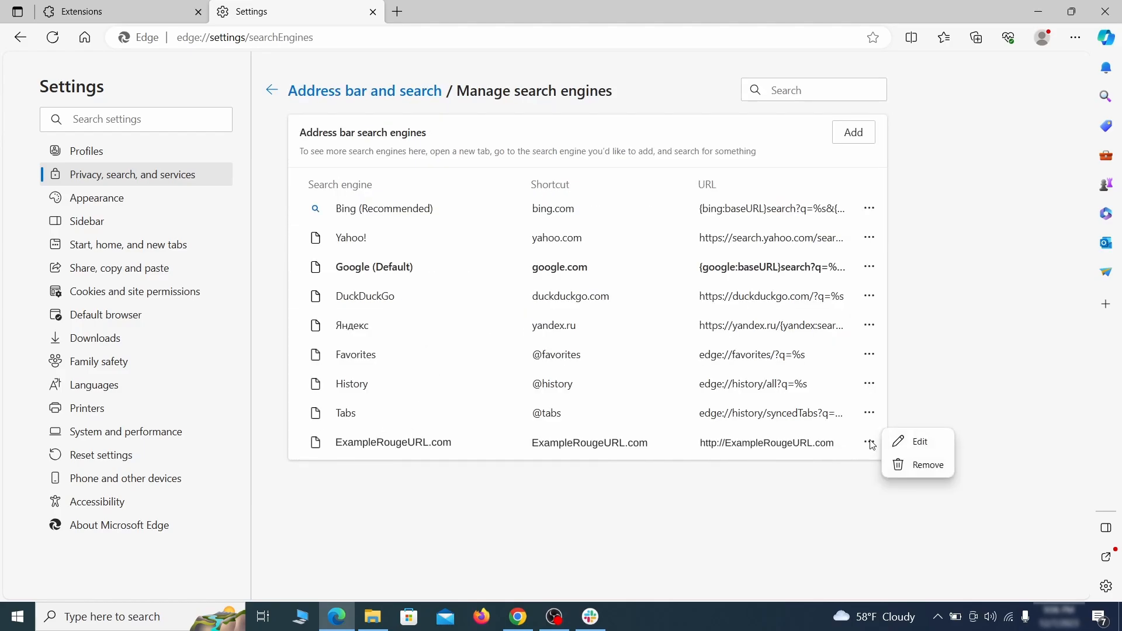
click(931, 471)
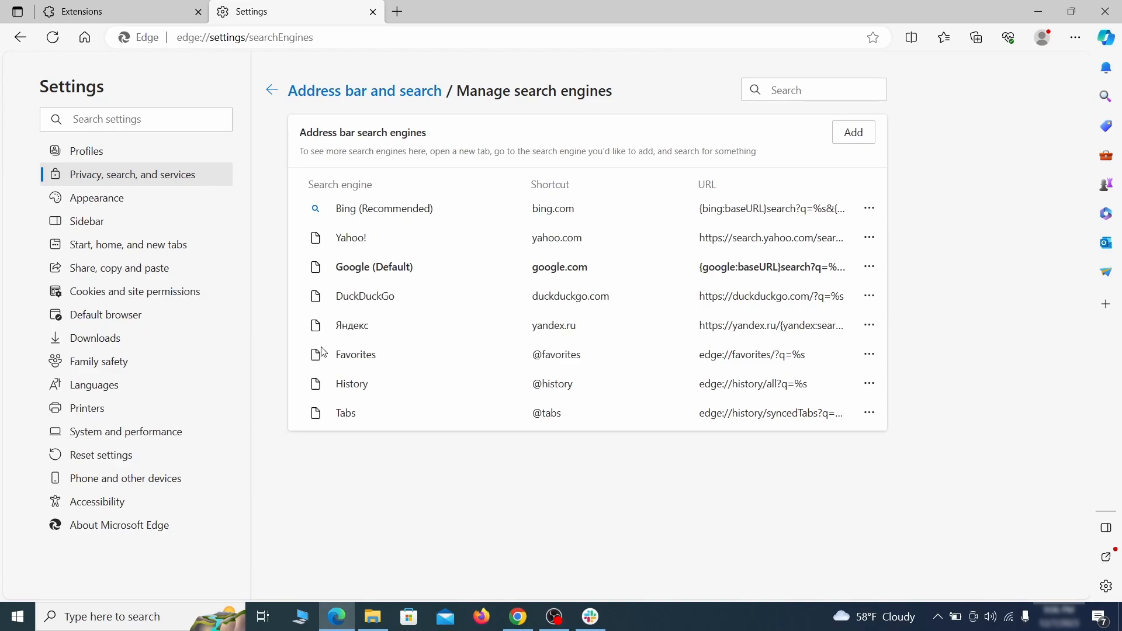
Step: Delete ExampleRougeURL.com from the pages that open when Edge starts
click(141, 245)
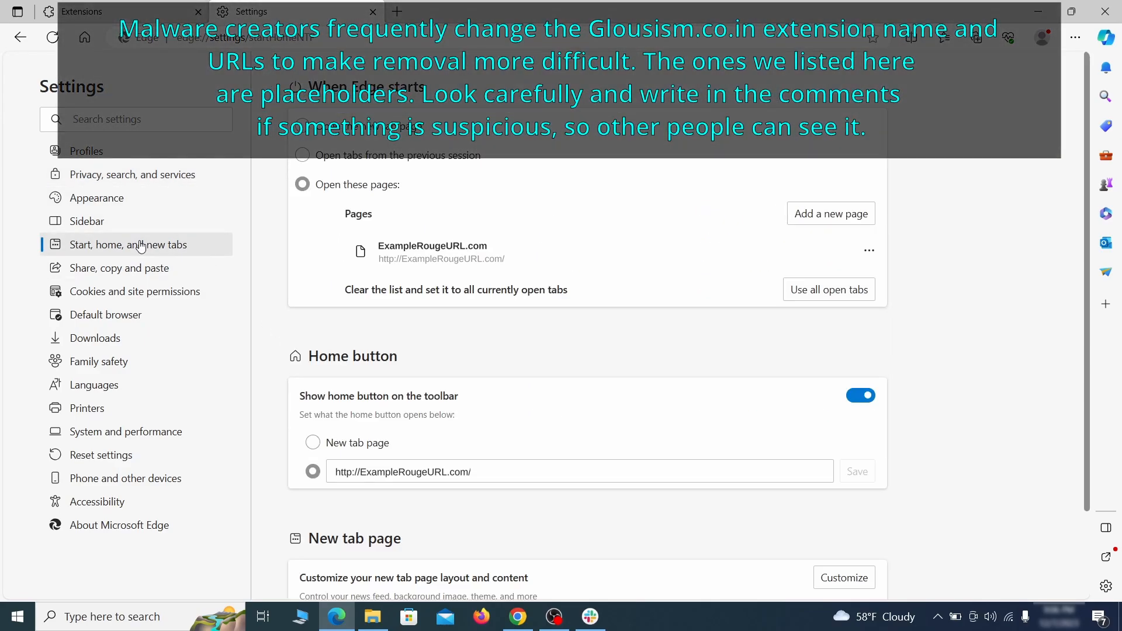
click(869, 259)
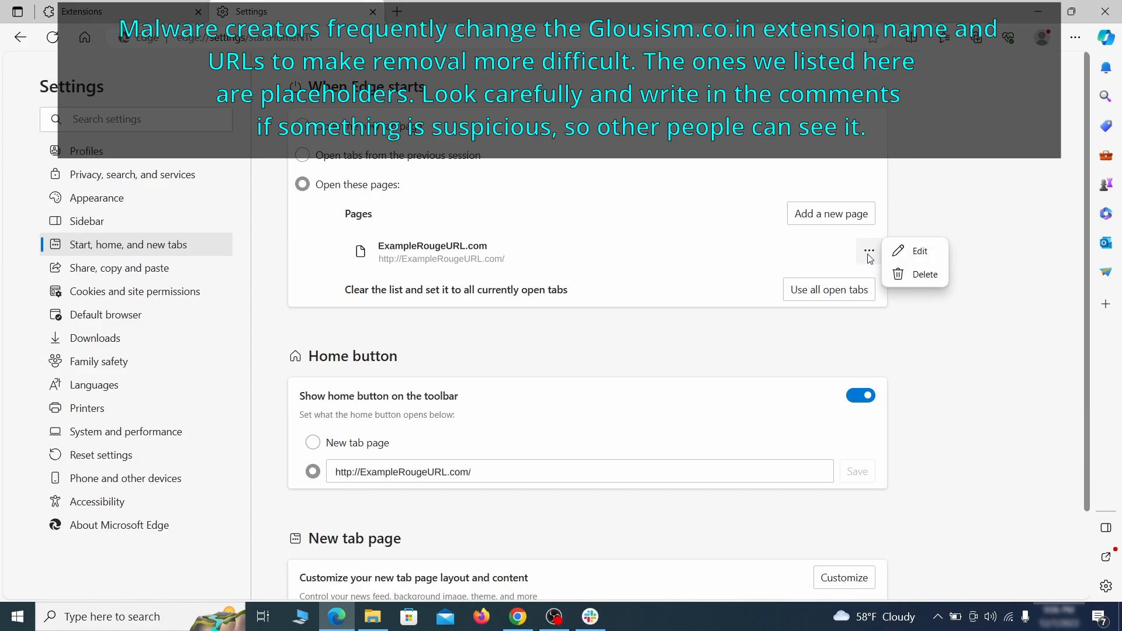
click(915, 276)
Step: Clear the custom home button address and set the home button to open the new tab page
click(492, 419)
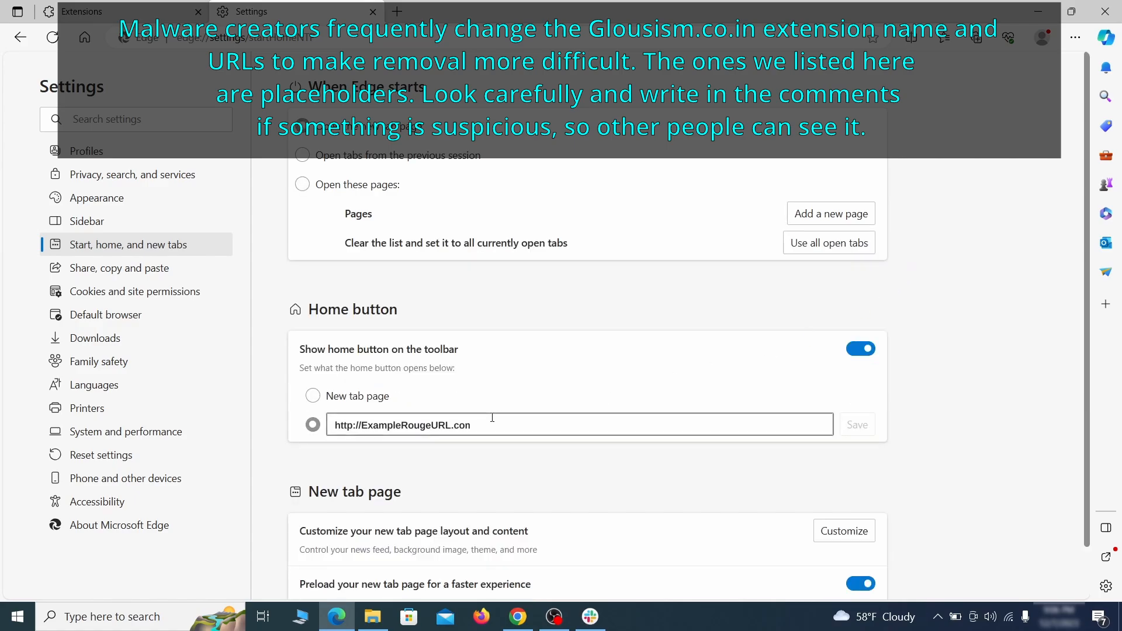
triple_click(488, 419)
key(BackSpace)
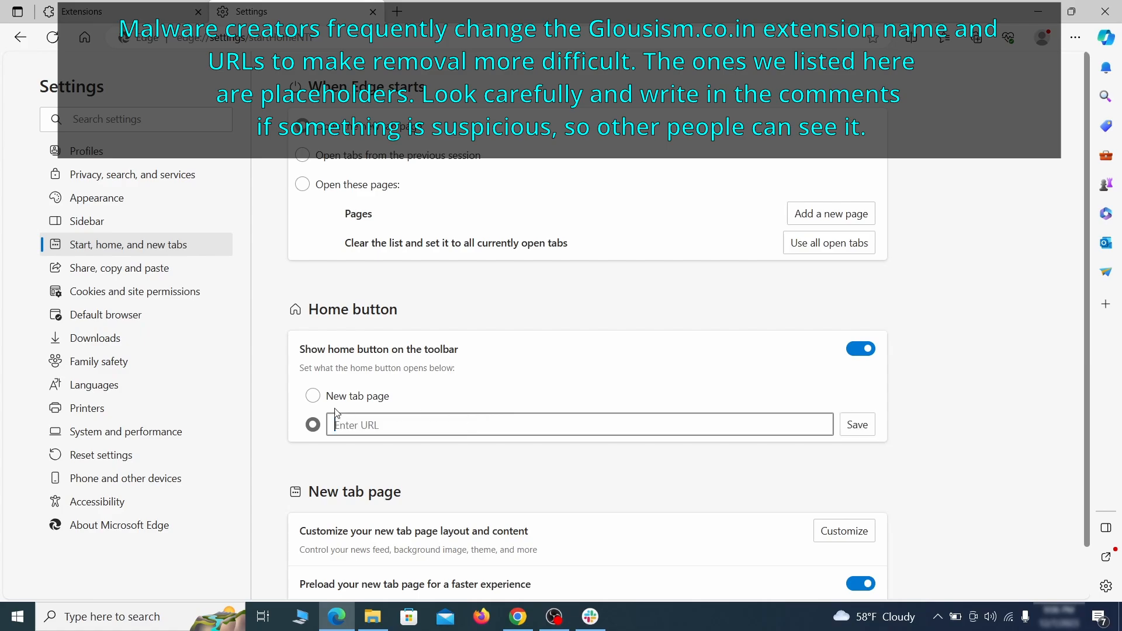
click(313, 396)
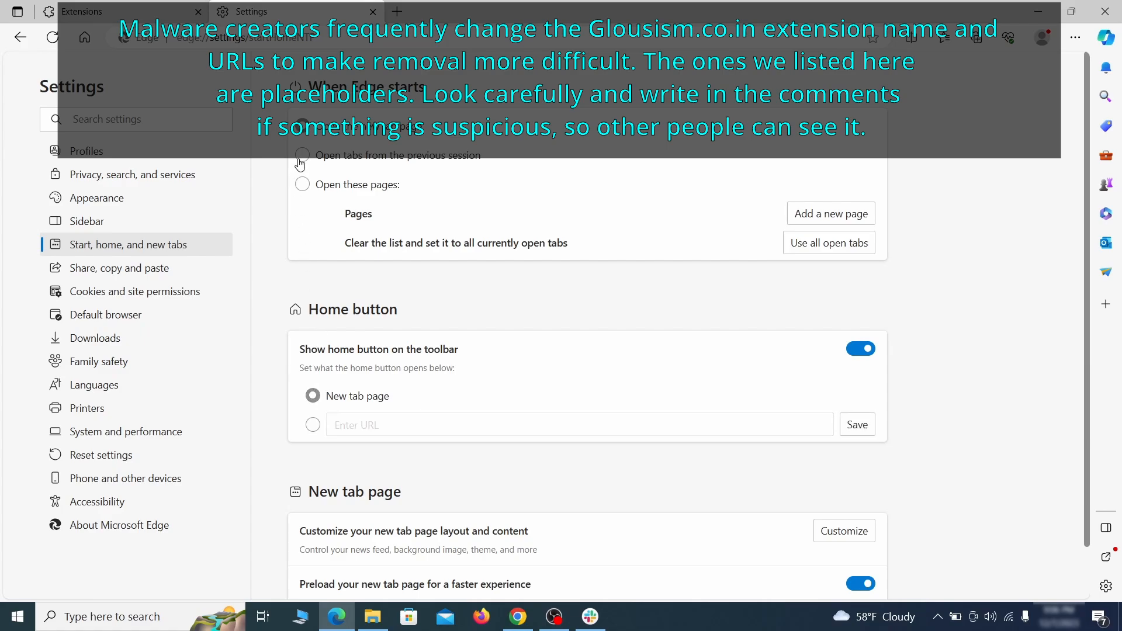
Step: Remove ExampleRougeURL.com from the sites allowed to send notifications in Edge's site permissions
click(200, 291)
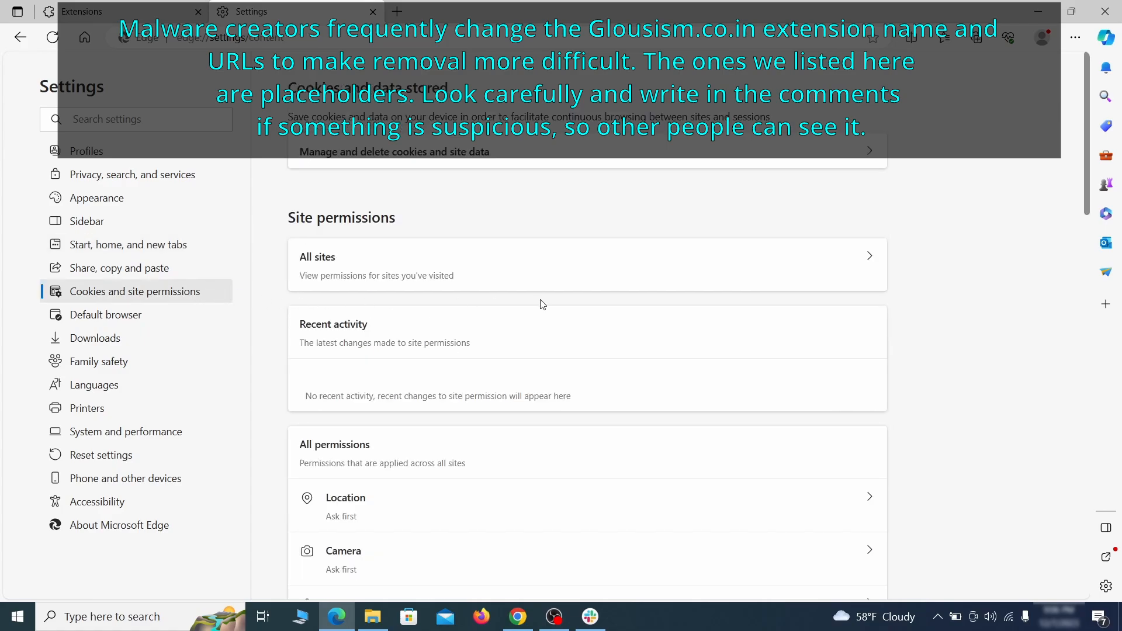
scroll(542, 304, down, 5)
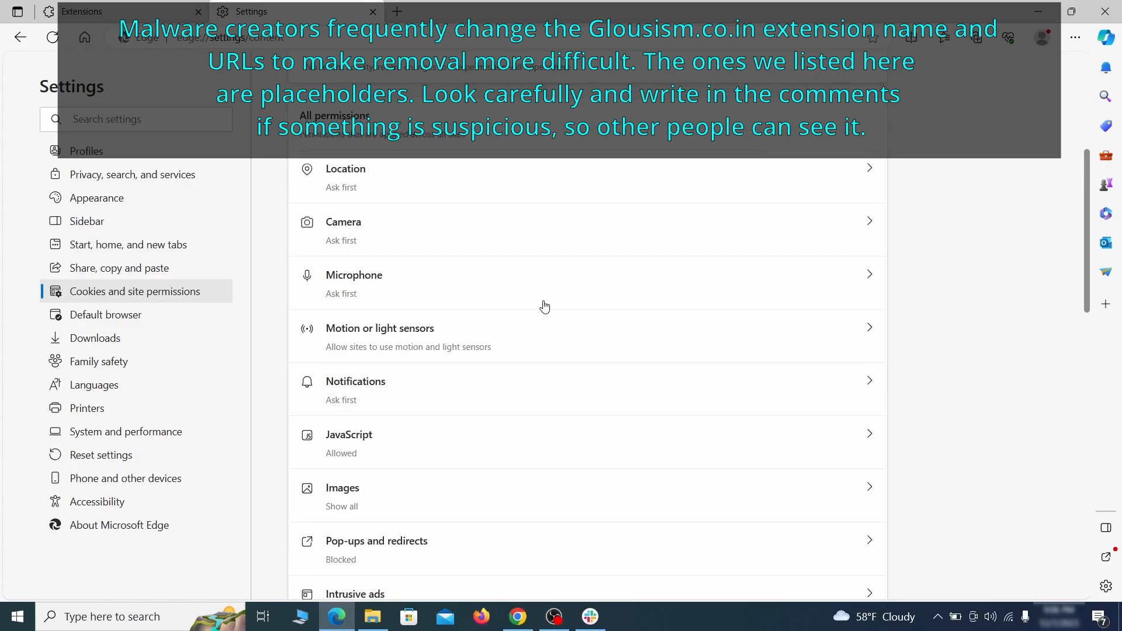
scroll(545, 306, down, 2)
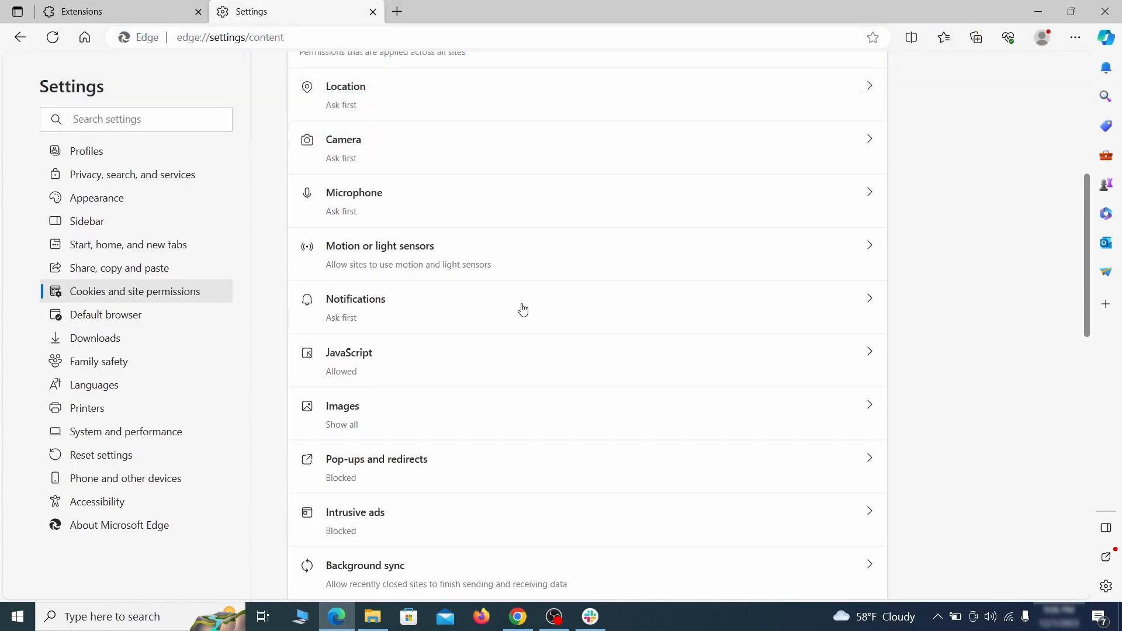
click(523, 309)
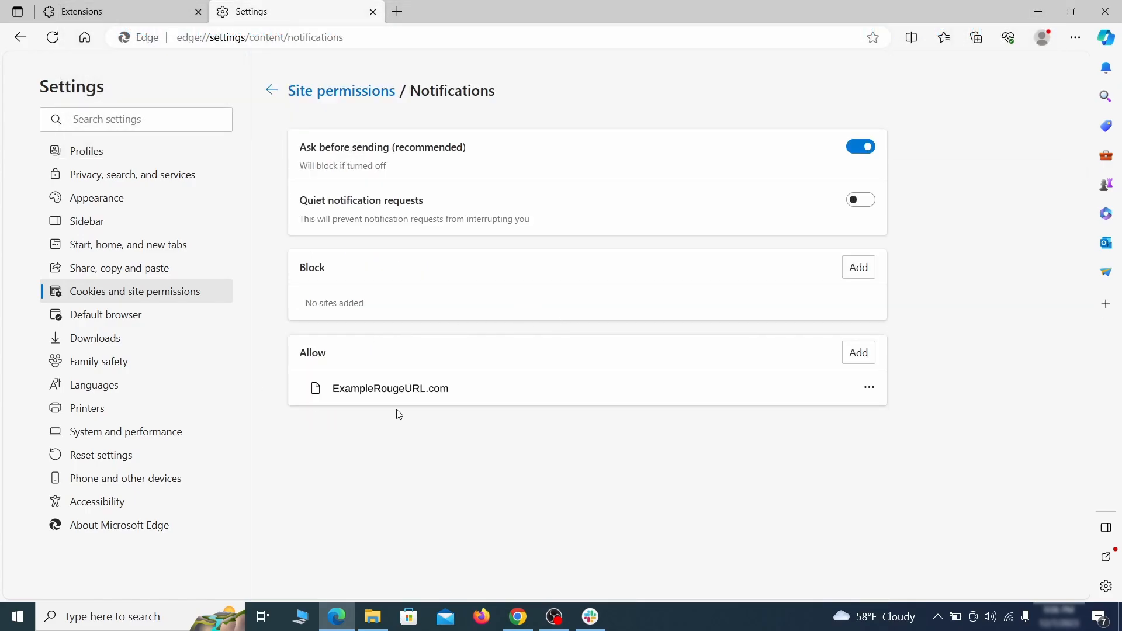
click(869, 388)
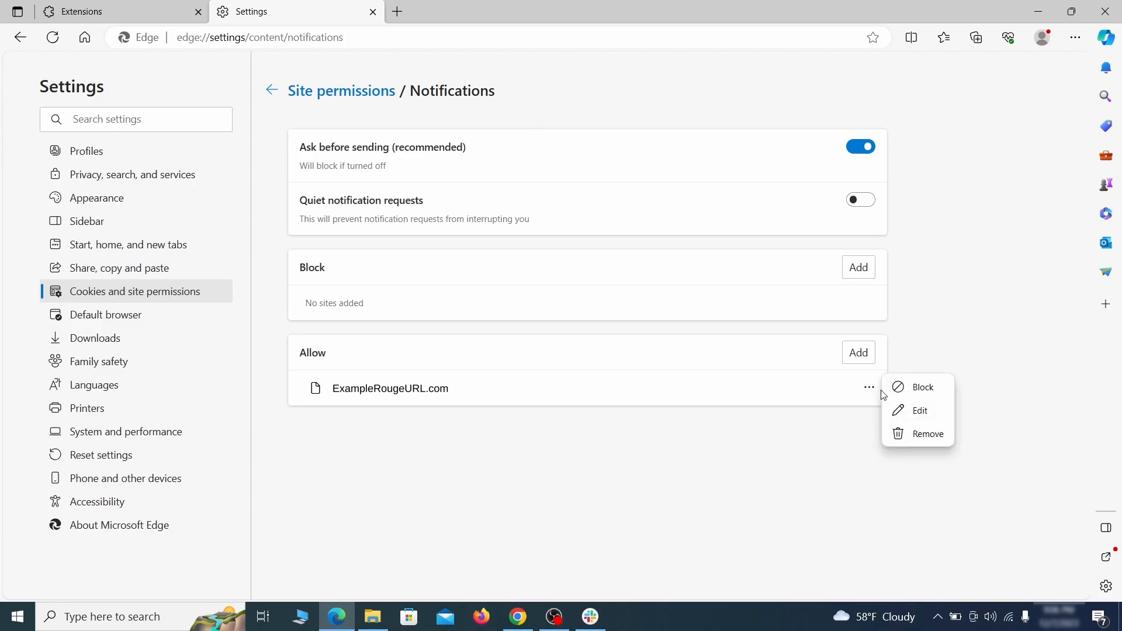
click(921, 437)
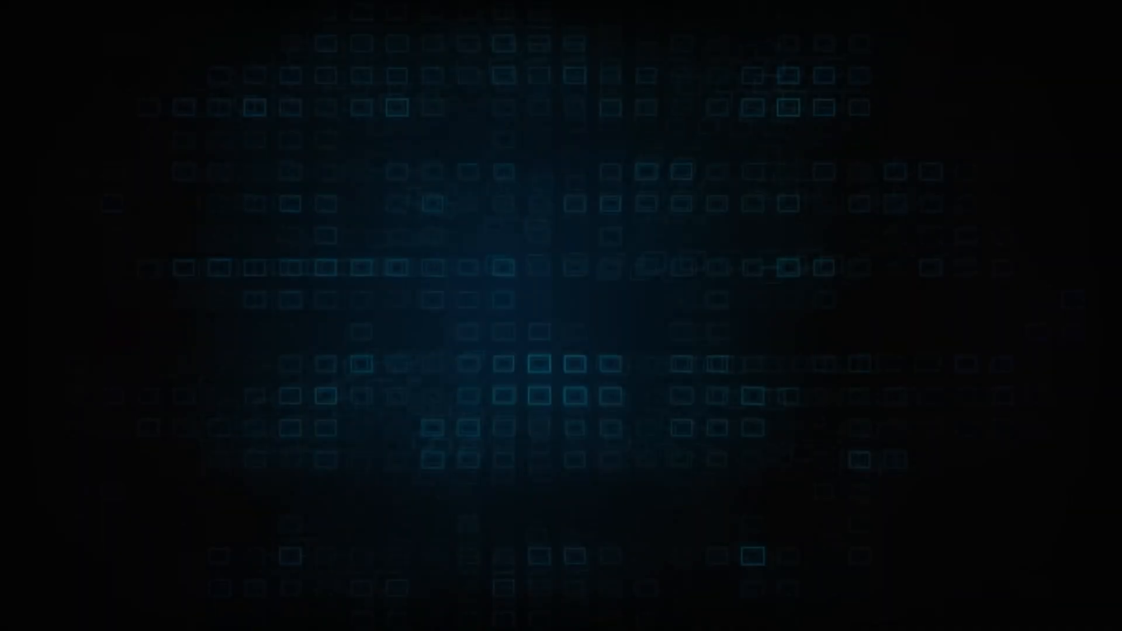